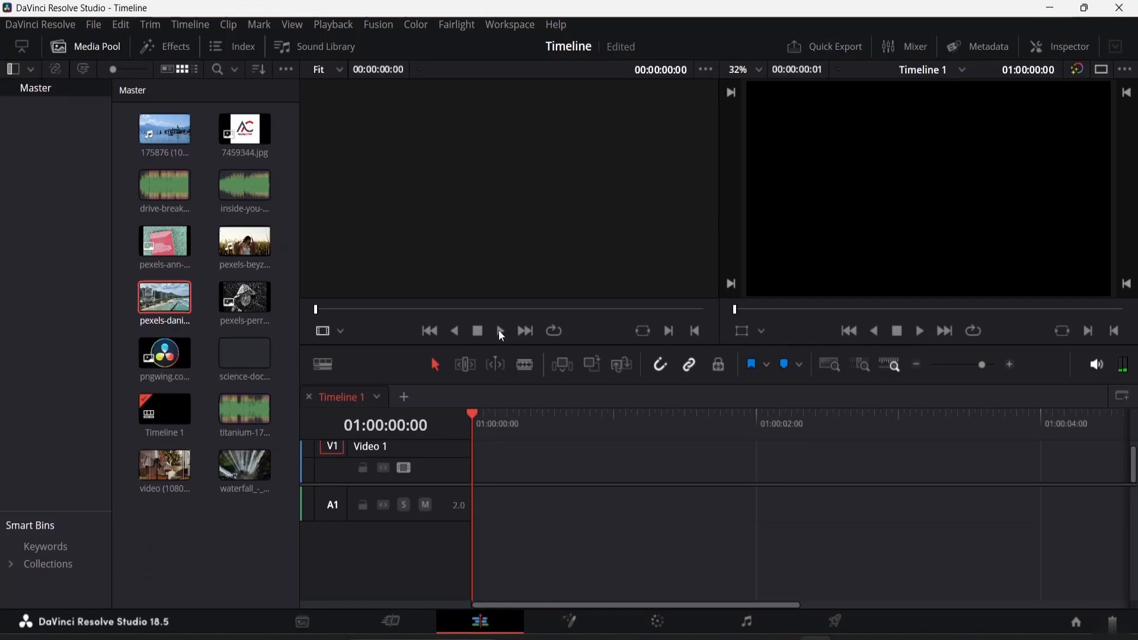
Preview the beach clip and then the field clip from the media pool in the source viewer
click(525, 331)
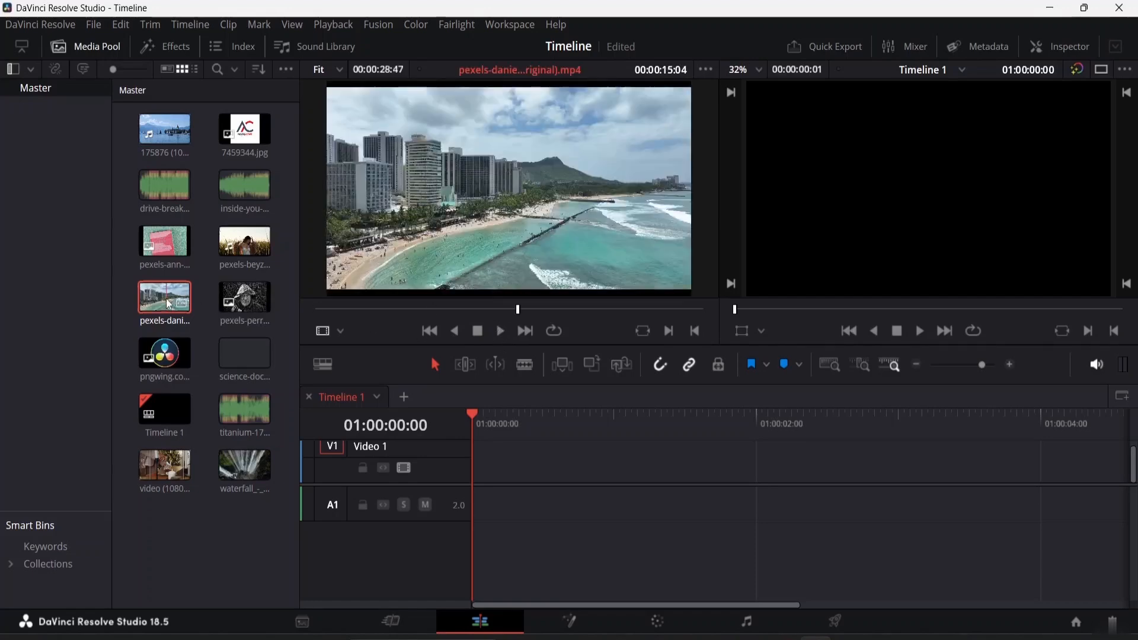
click(320, 309)
click(501, 331)
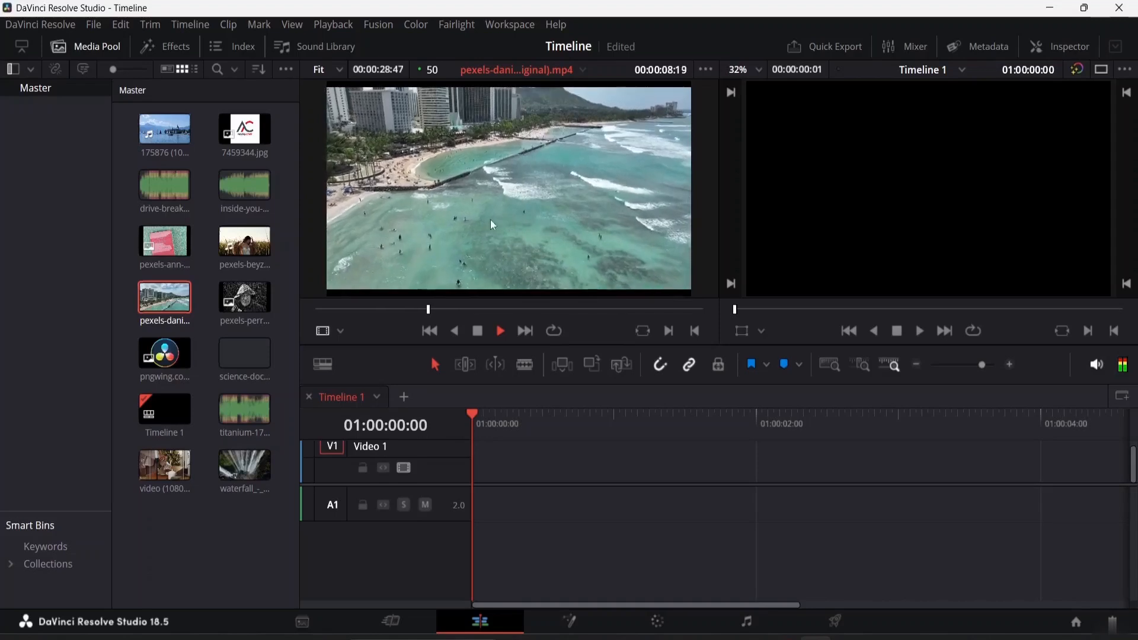
click(256, 243)
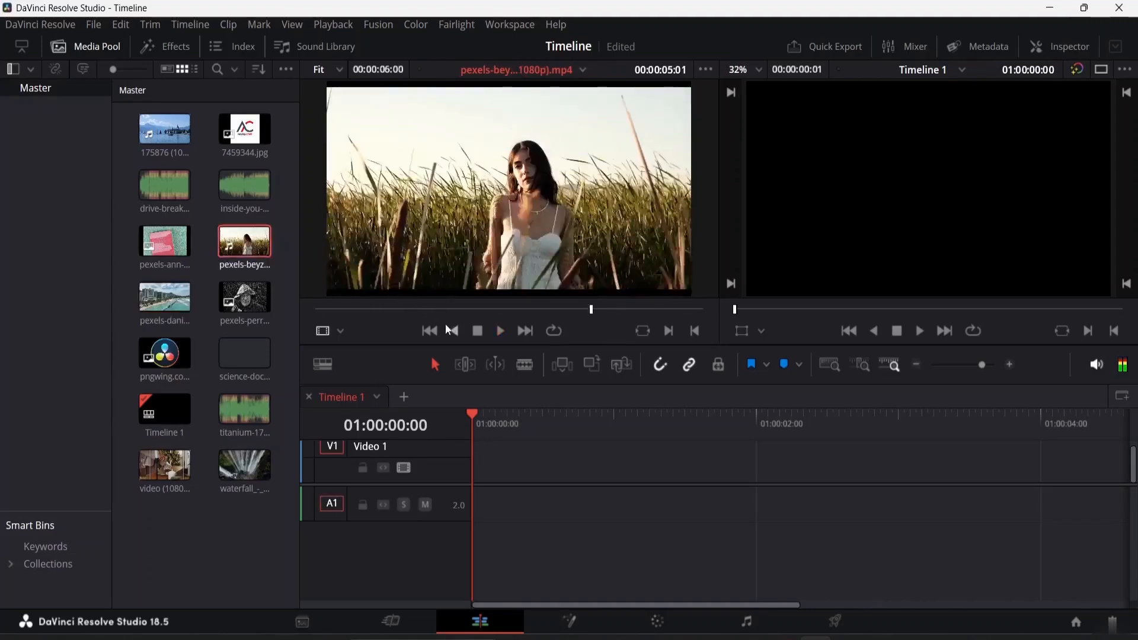
drag(642, 309, 288, 336)
click(501, 332)
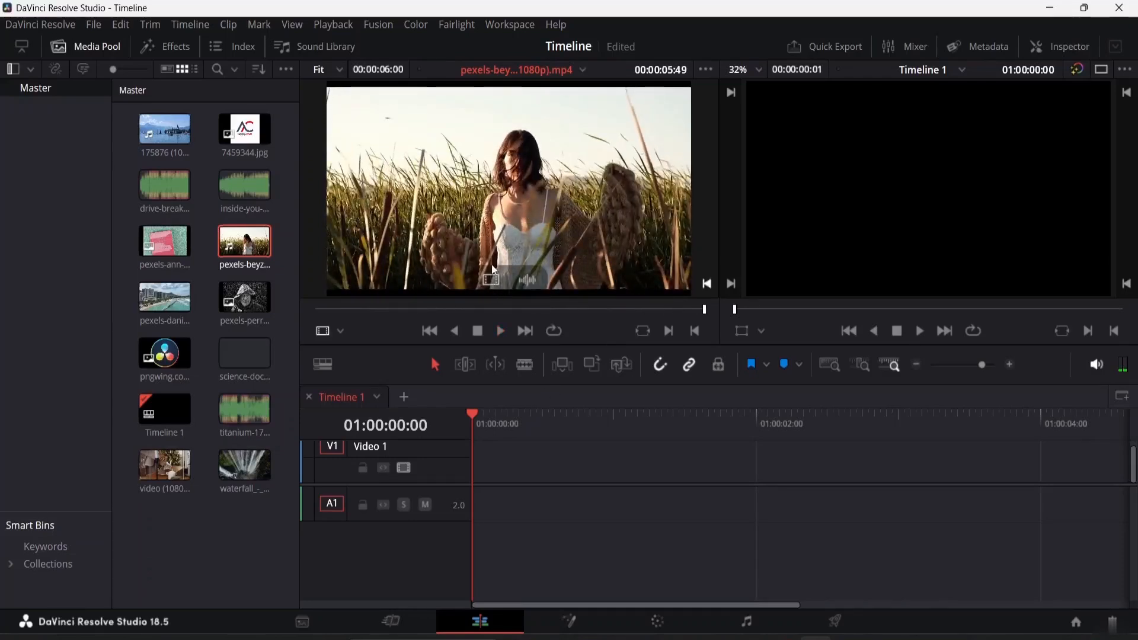
Place the pexels-beyzaa field clip at the start of the timeline and remove its audio portion
drag(506, 158, 468, 476)
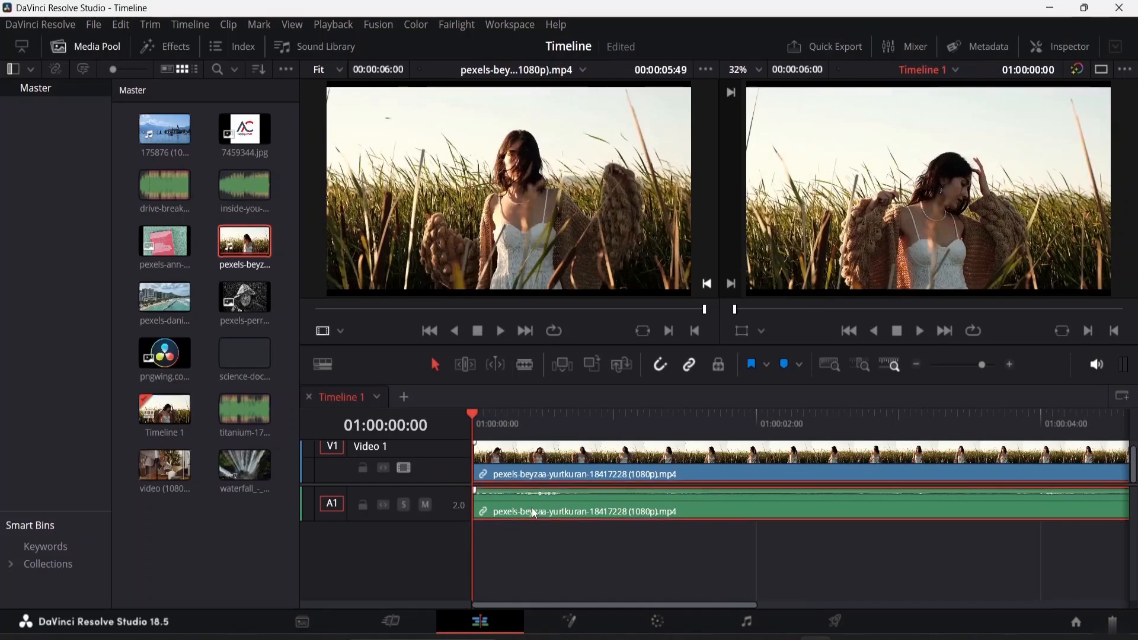
right_click(536, 507)
click(574, 494)
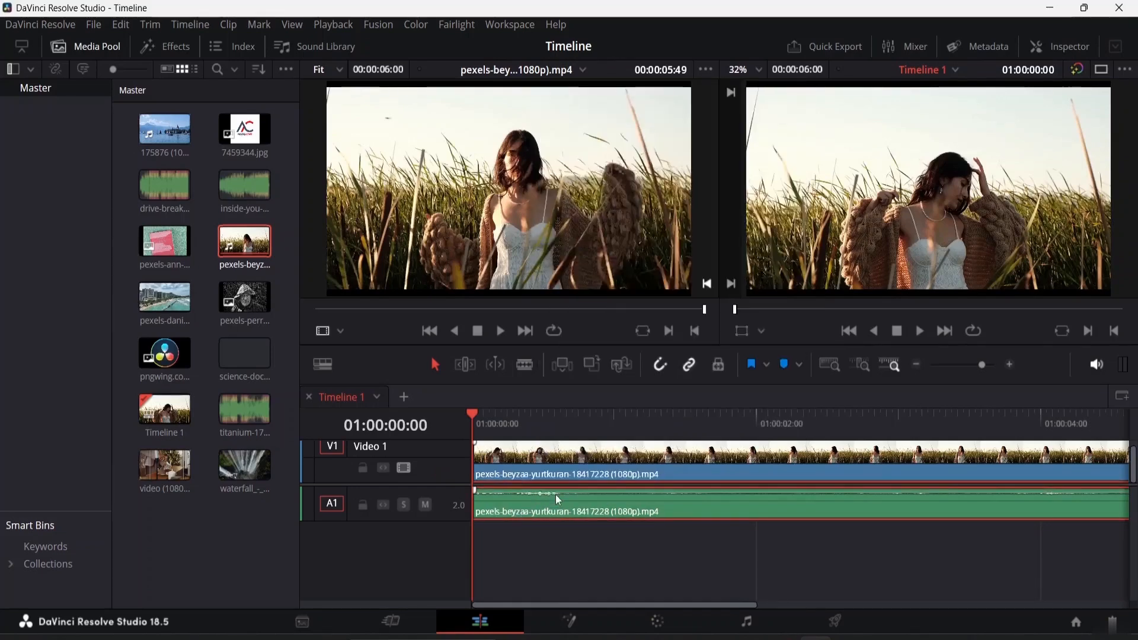
click(553, 538)
click(552, 508)
right_click(553, 509)
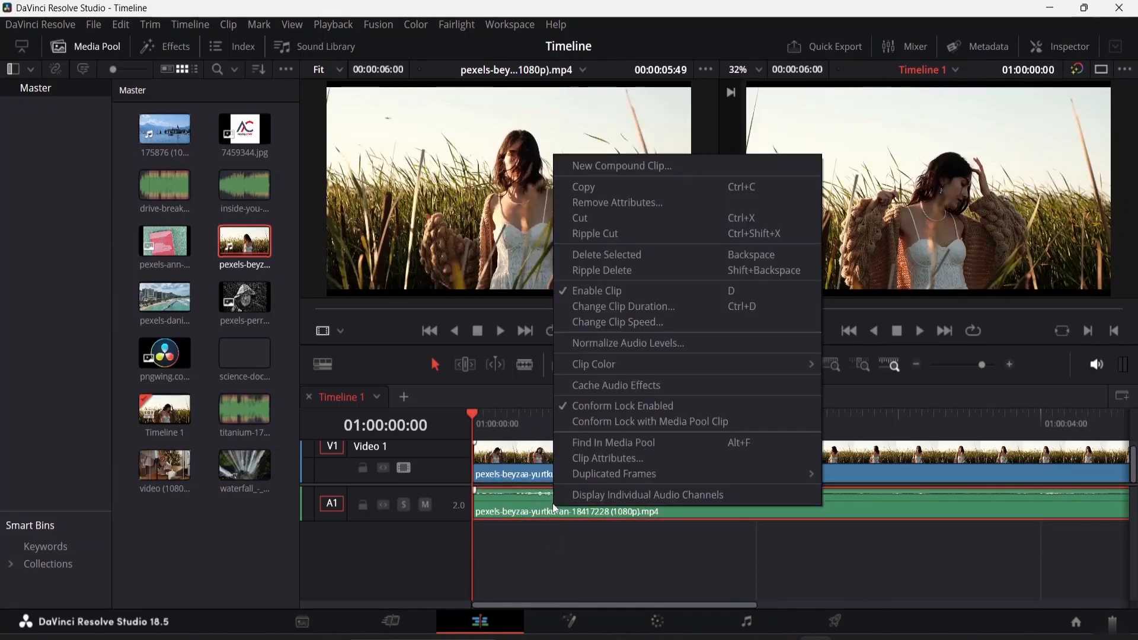
click(606, 212)
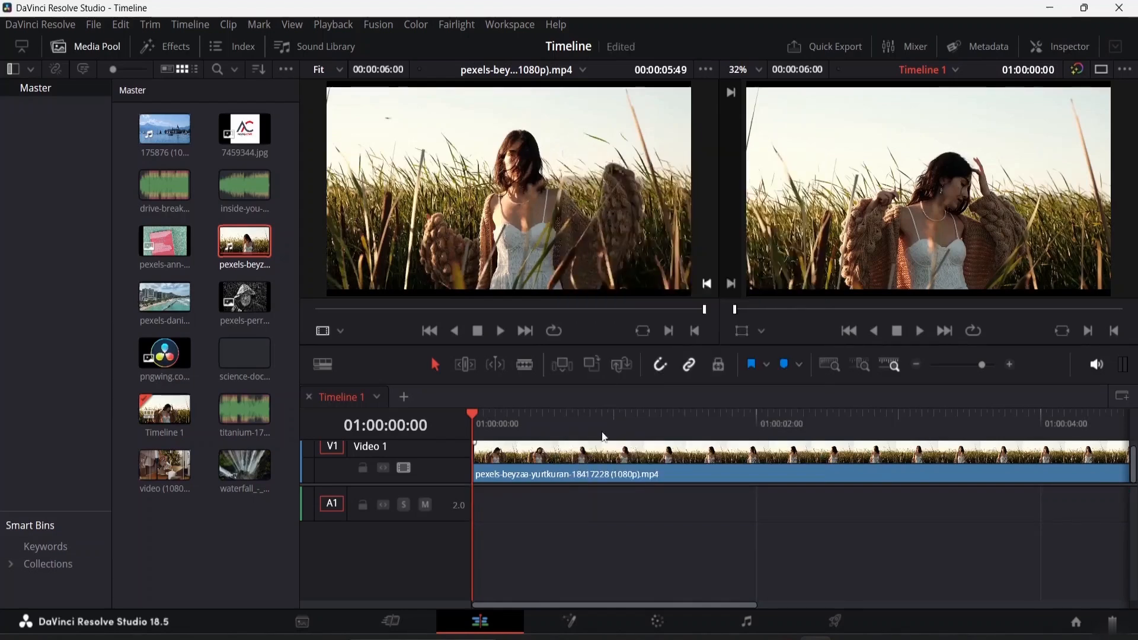
Play back the field clip on the timeline and return the playhead to the start
click(589, 459)
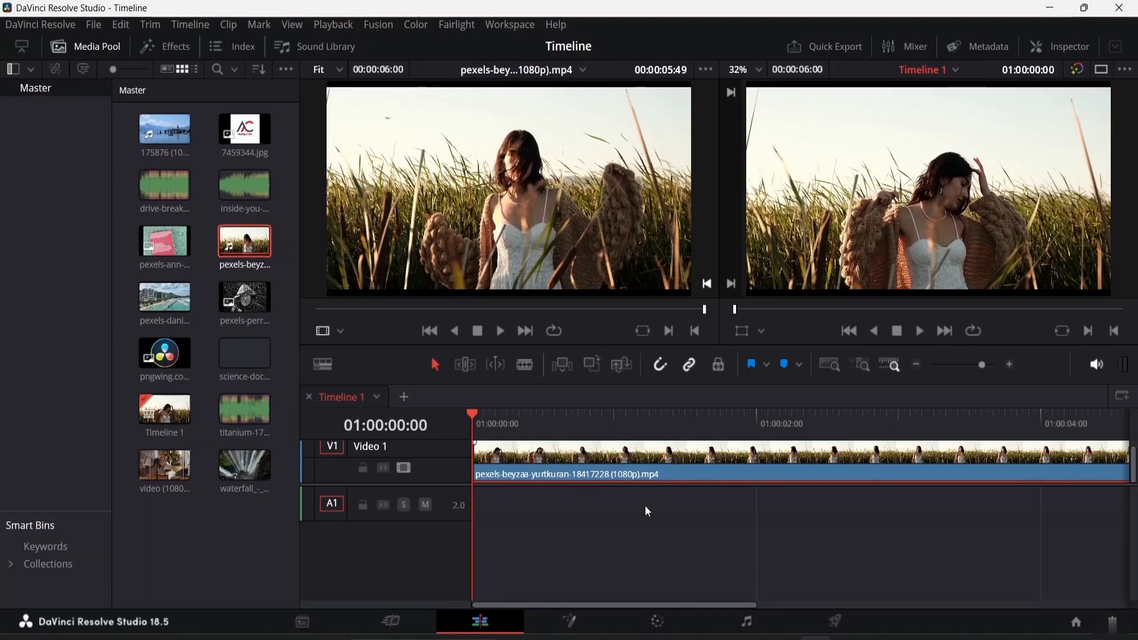
key(ctrl+minus)
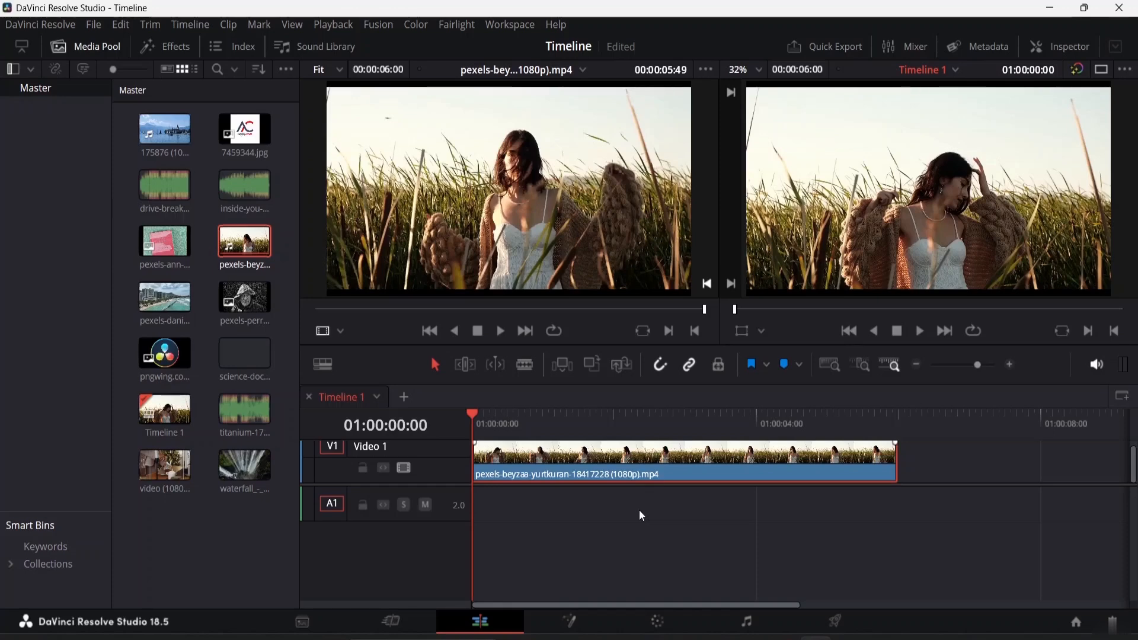
key(space)
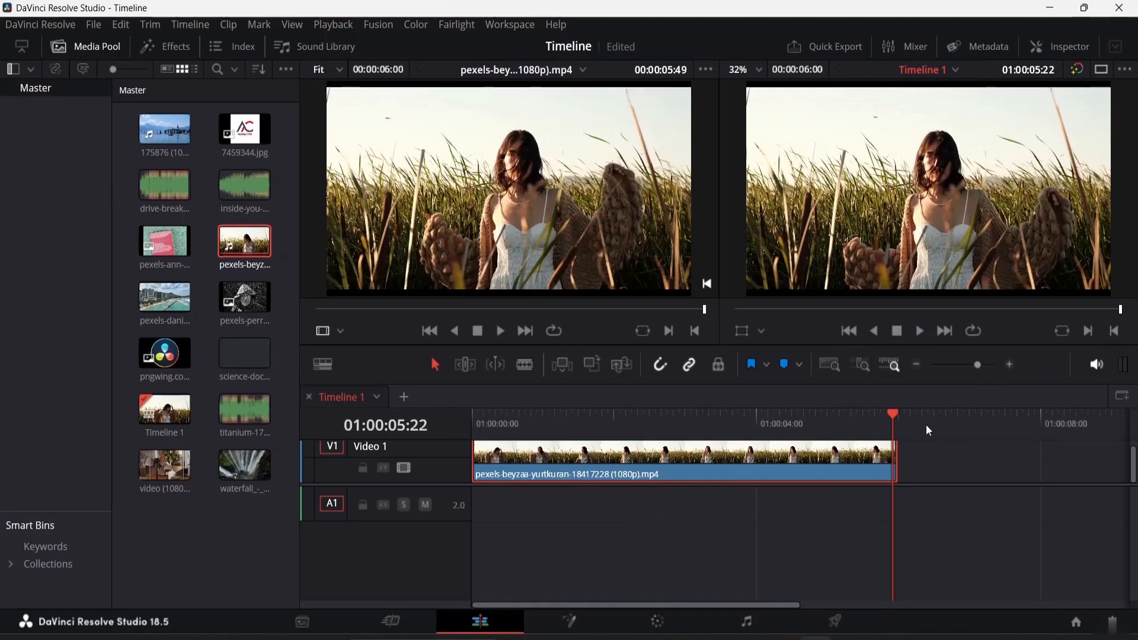
drag(891, 417, 454, 439)
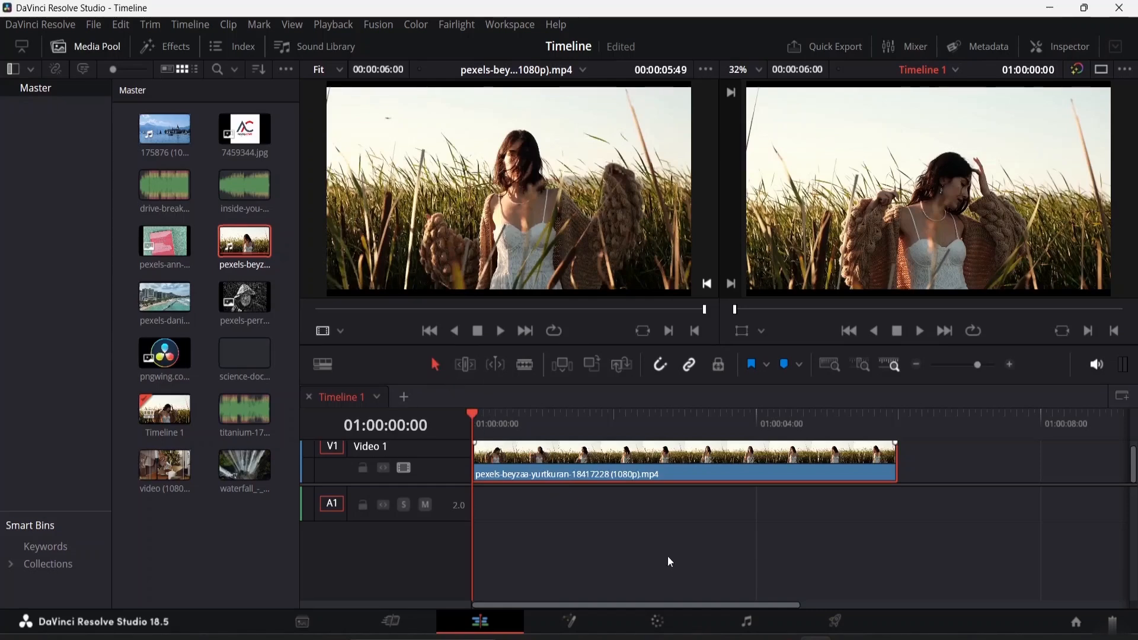
click(749, 477)
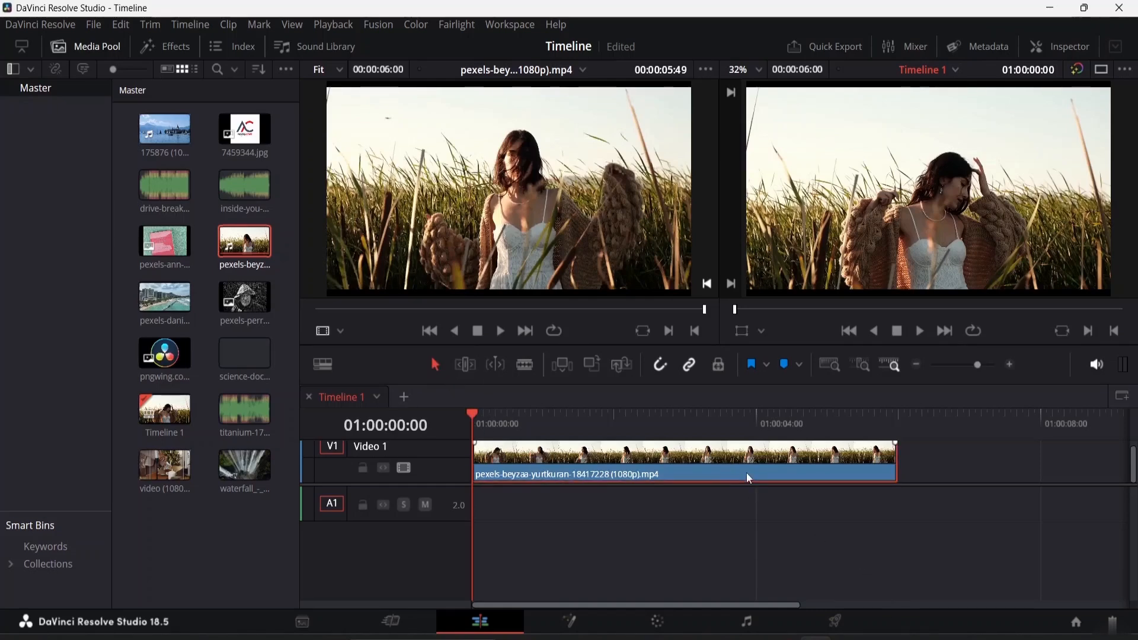
click(823, 528)
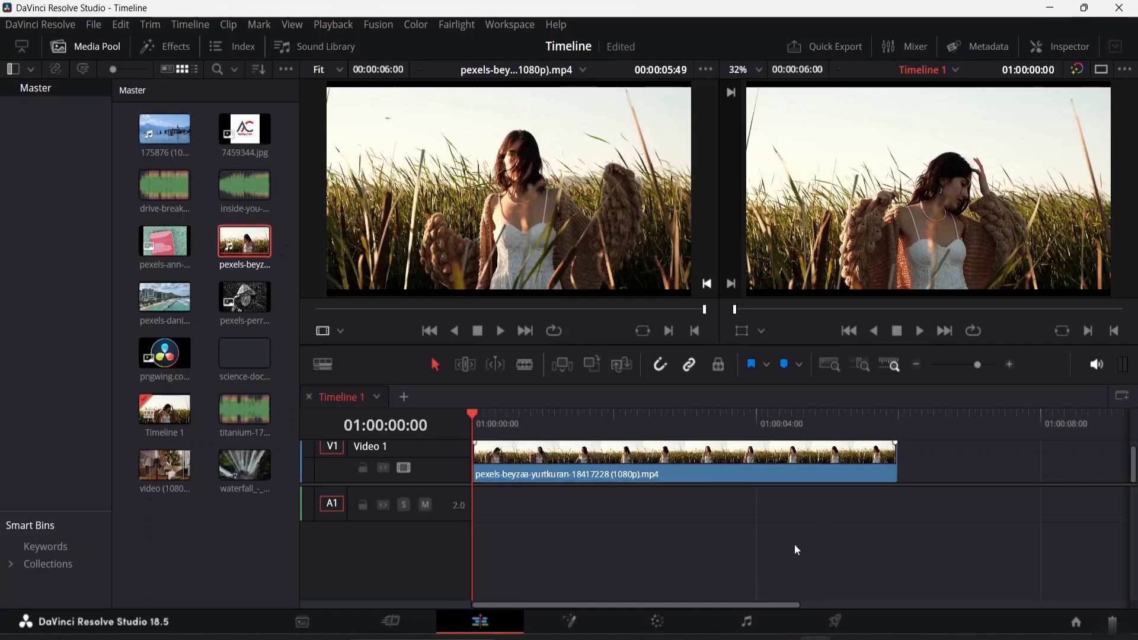
Append the pexels-ann image after the field clip on the video track, then delete it
click(164, 241)
drag(165, 242, 882, 472)
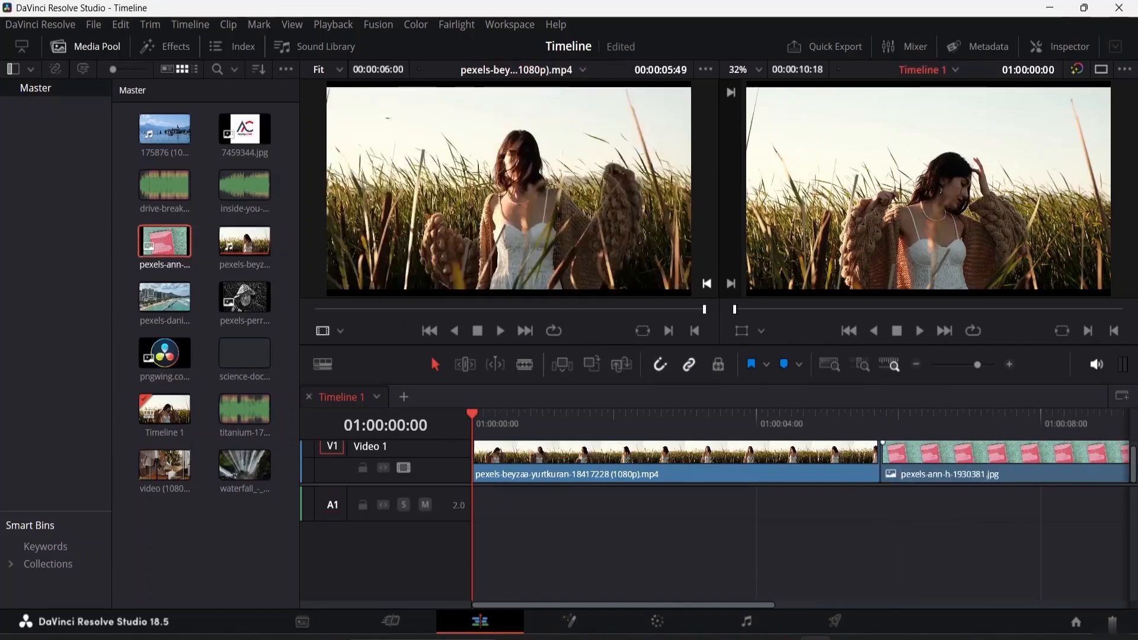
drag(691, 520, 1067, 449)
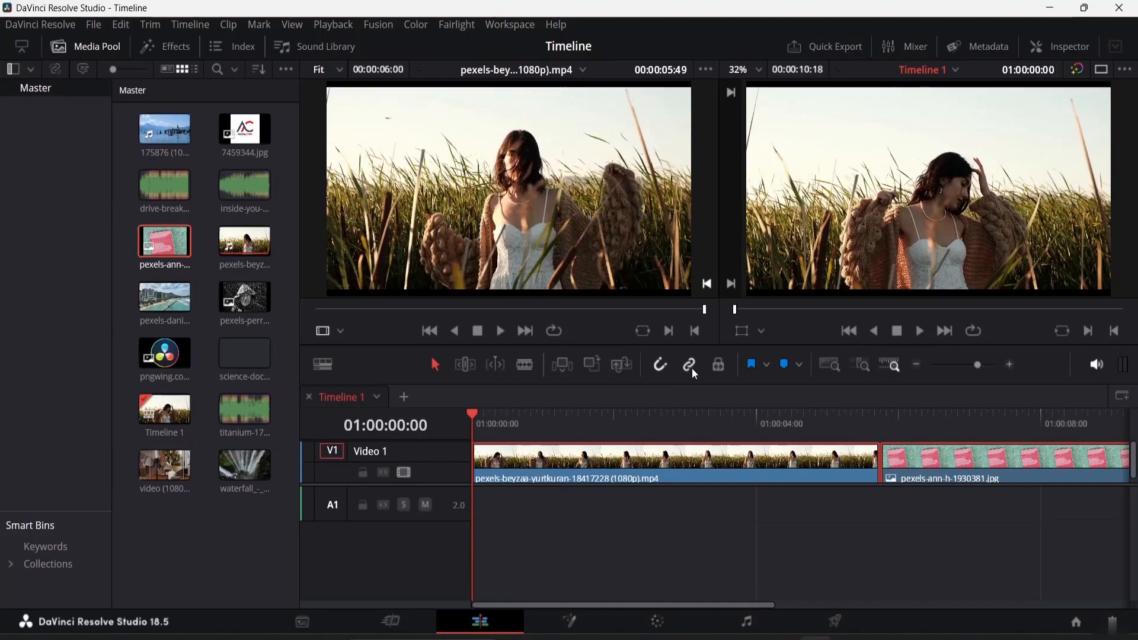
click(962, 472)
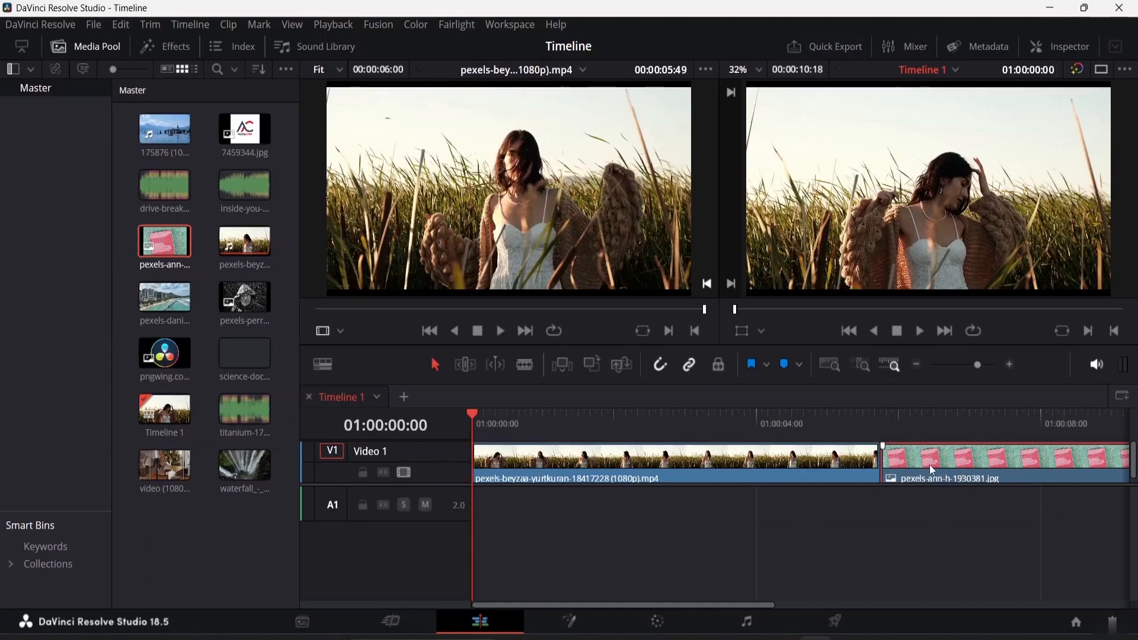
key(Delete)
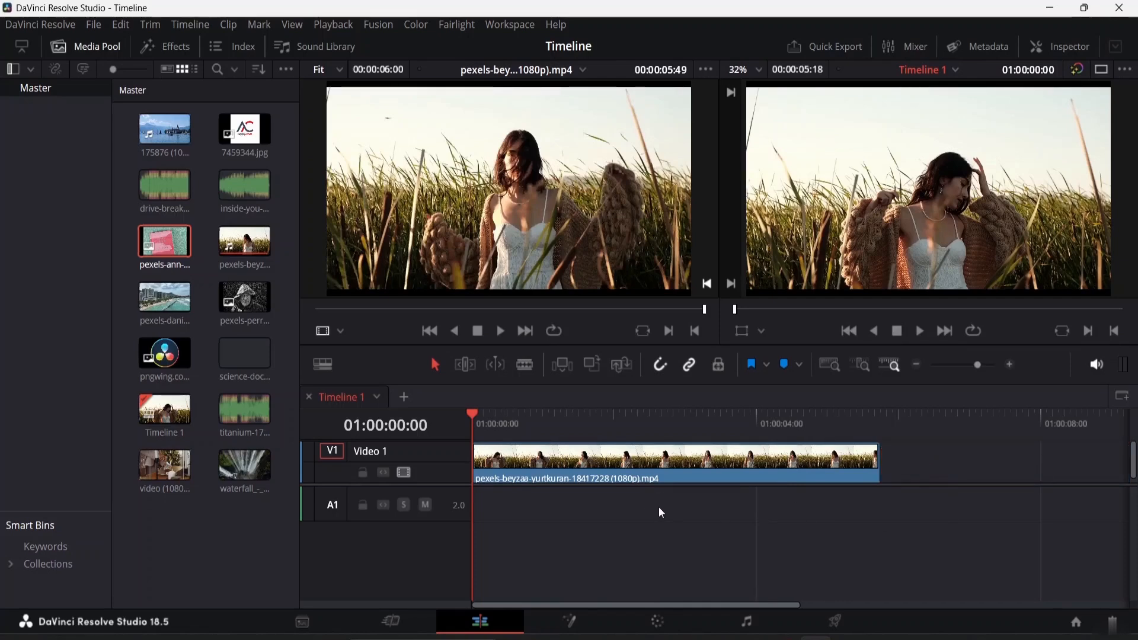
Shift the field clip along the track and return it to the timeline start
click(624, 477)
drag(542, 461, 590, 513)
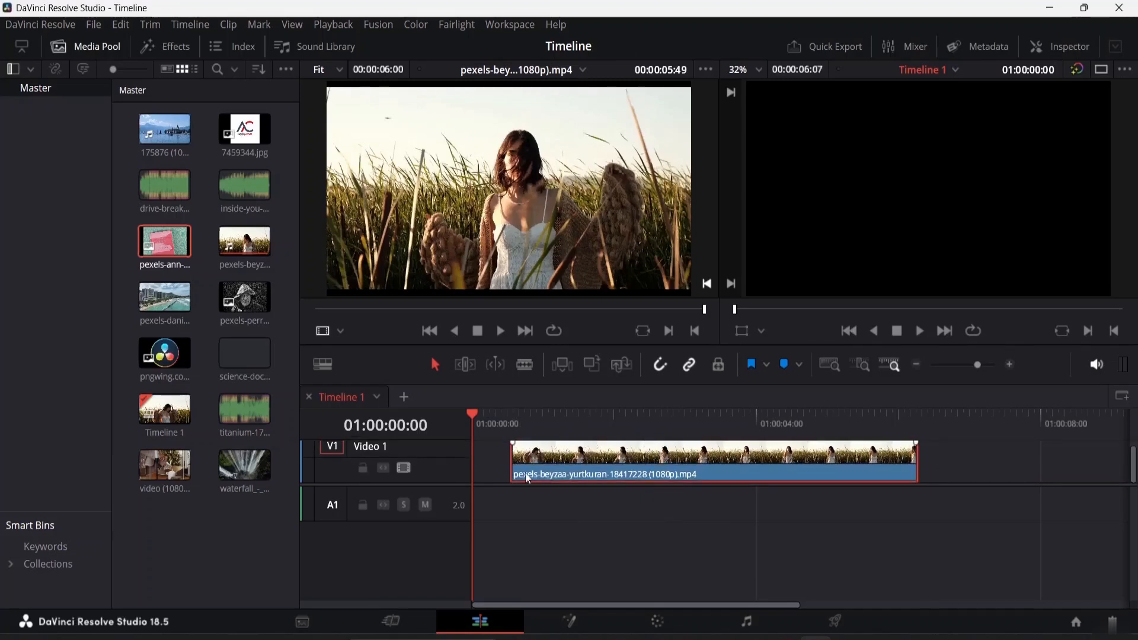
scroll(427, 445, up, 1)
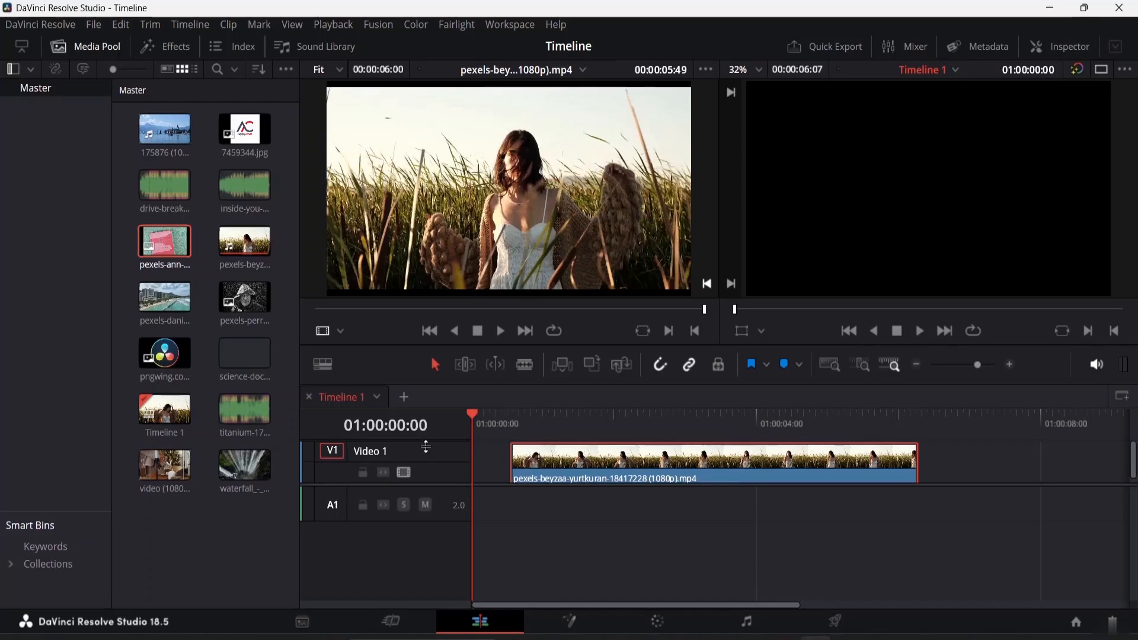
drag(425, 442, 429, 457)
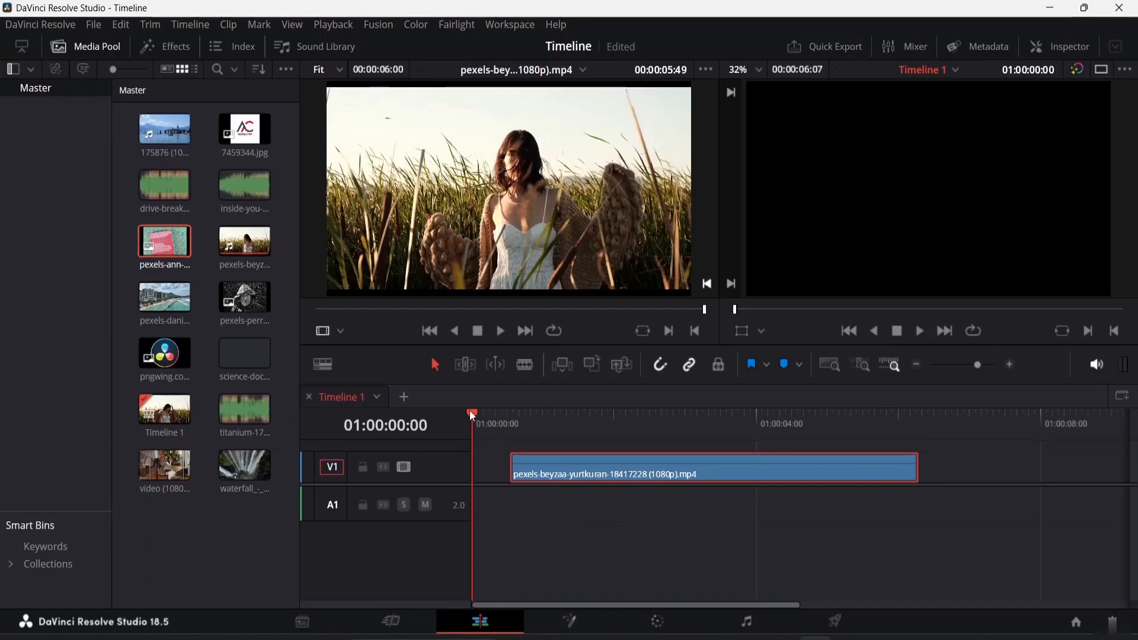
drag(472, 415, 569, 460)
drag(703, 460, 607, 449)
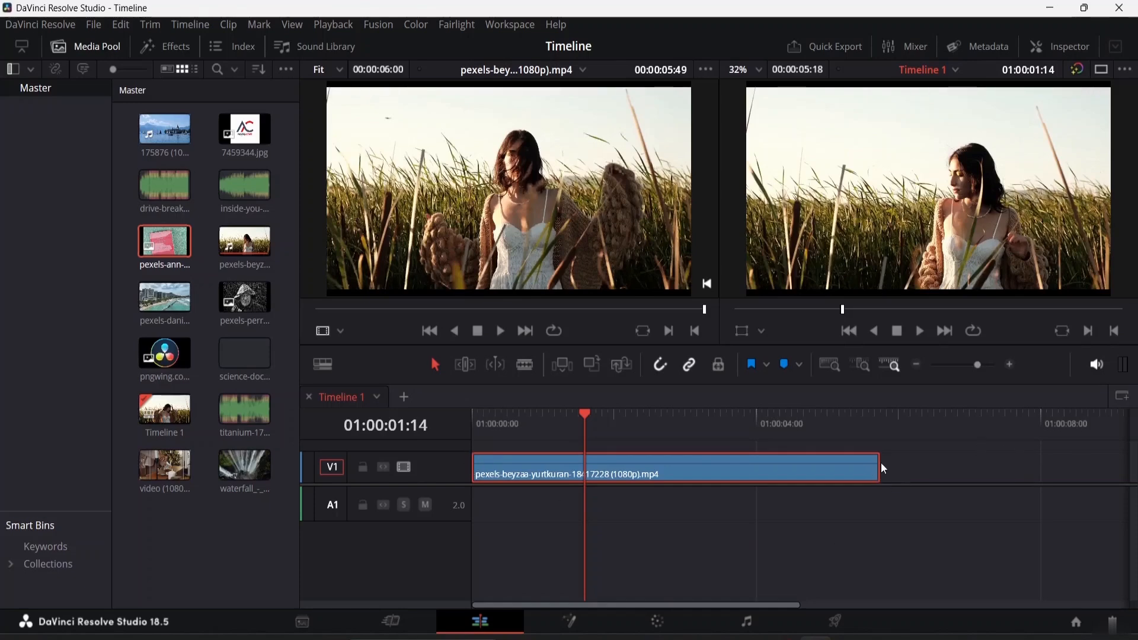
Restore the video track height and extend the field clip's end to its full length
drag(442, 451, 442, 439)
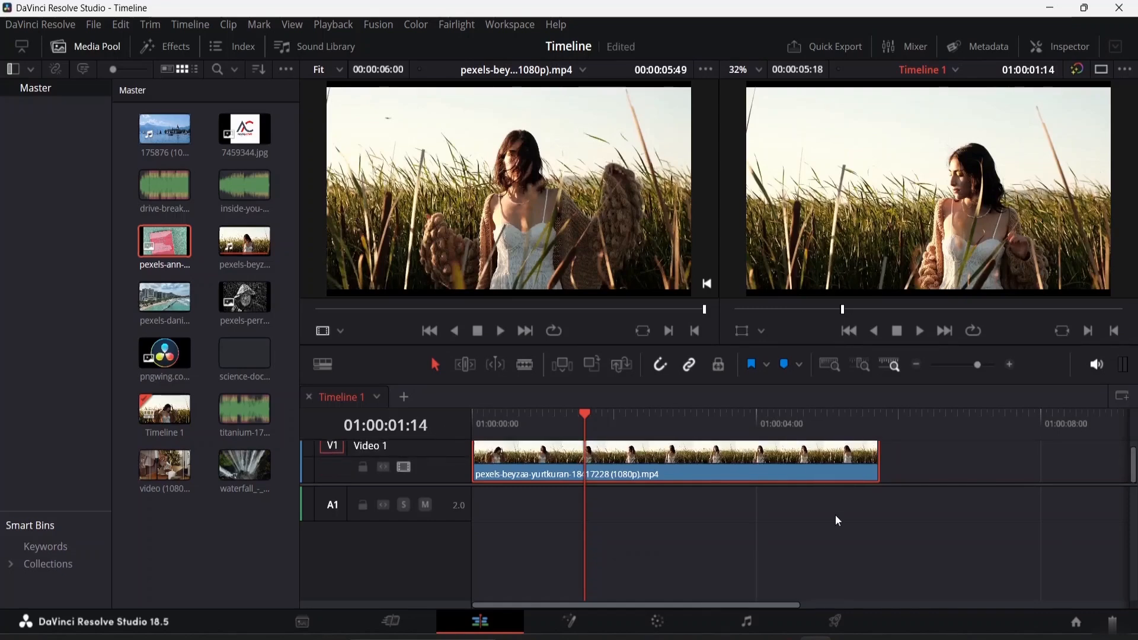
drag(1133, 460, 1133, 443)
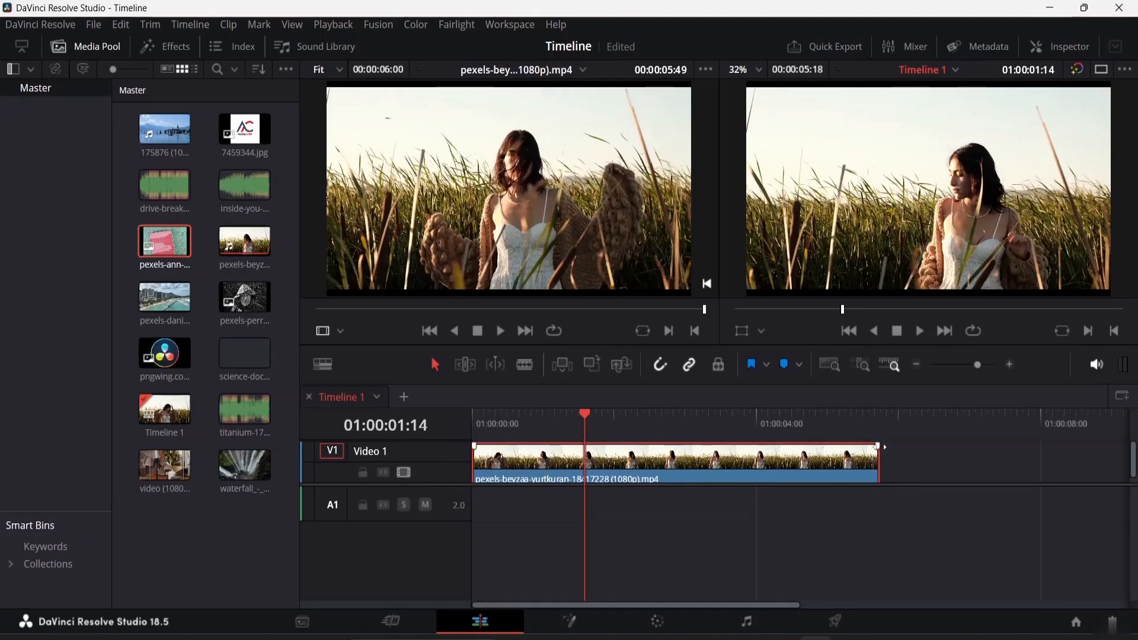
mouse_move(878, 443)
mouse_down()
mouse_move(891, 443)
mouse_move(881, 460)
mouse_move(916, 460)
mouse_move(914, 473)
mouse_up()
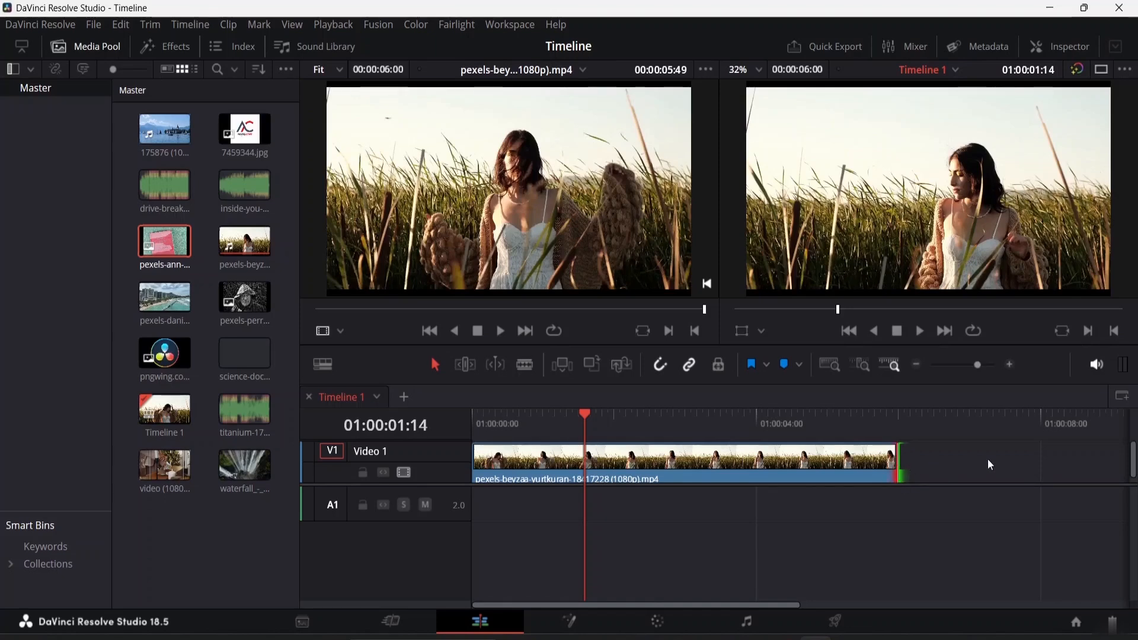
Move the field clip right along the track and then back to the timeline start
drag(738, 468, 831, 453)
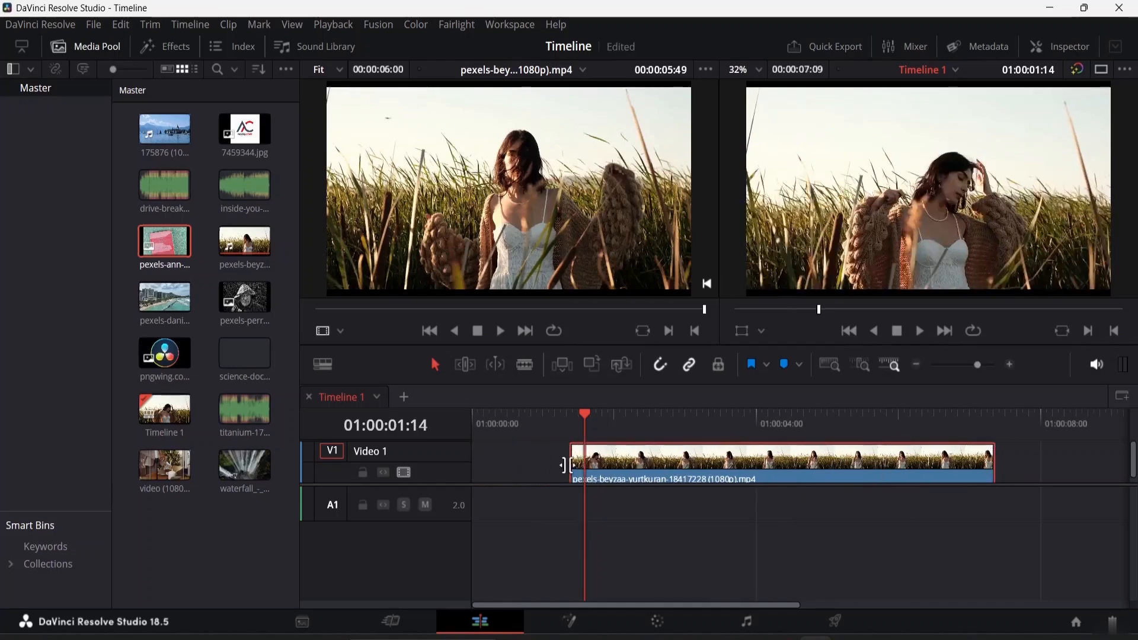
drag(571, 462, 568, 463)
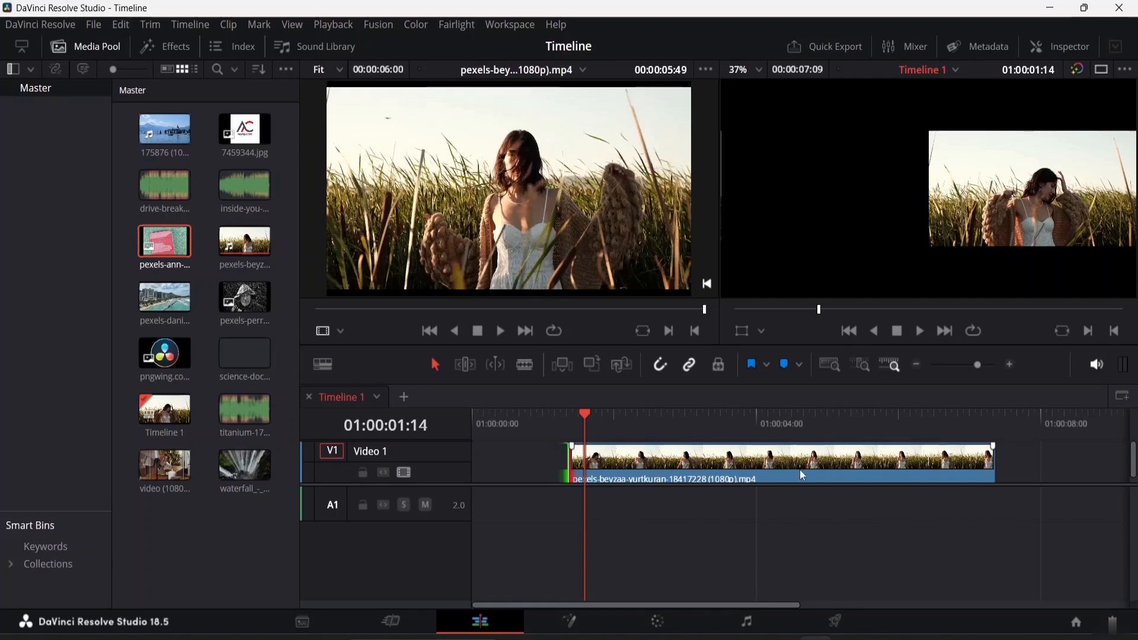
drag(801, 470, 711, 504)
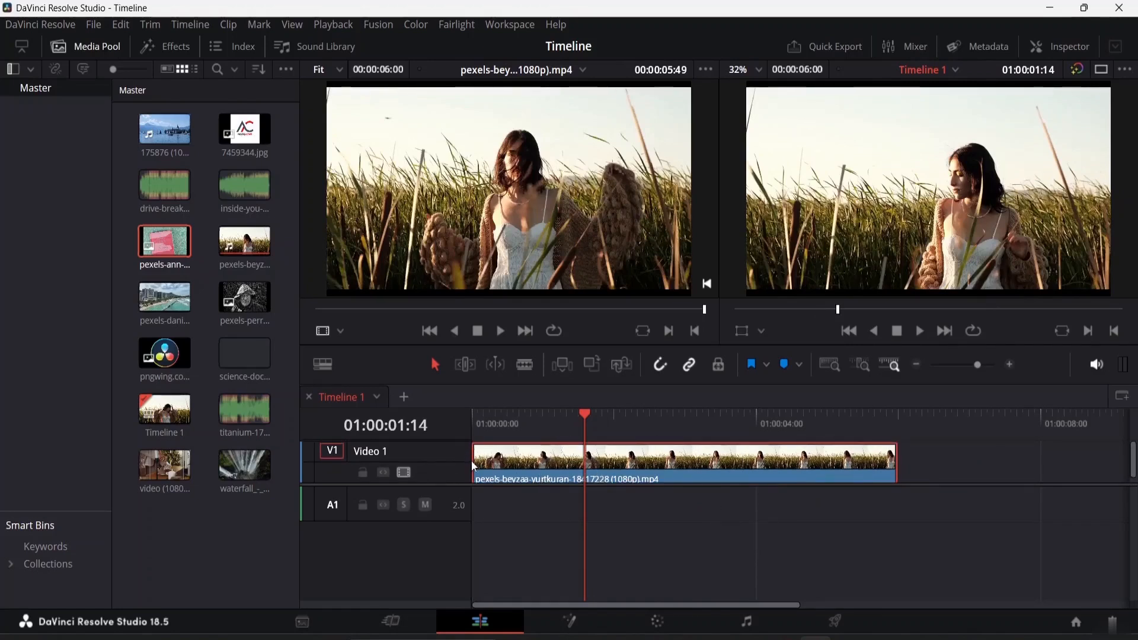
Trim the field clip's start and end, then slide it back to the timeline start
drag(468, 461, 540, 461)
drag(895, 461, 791, 456)
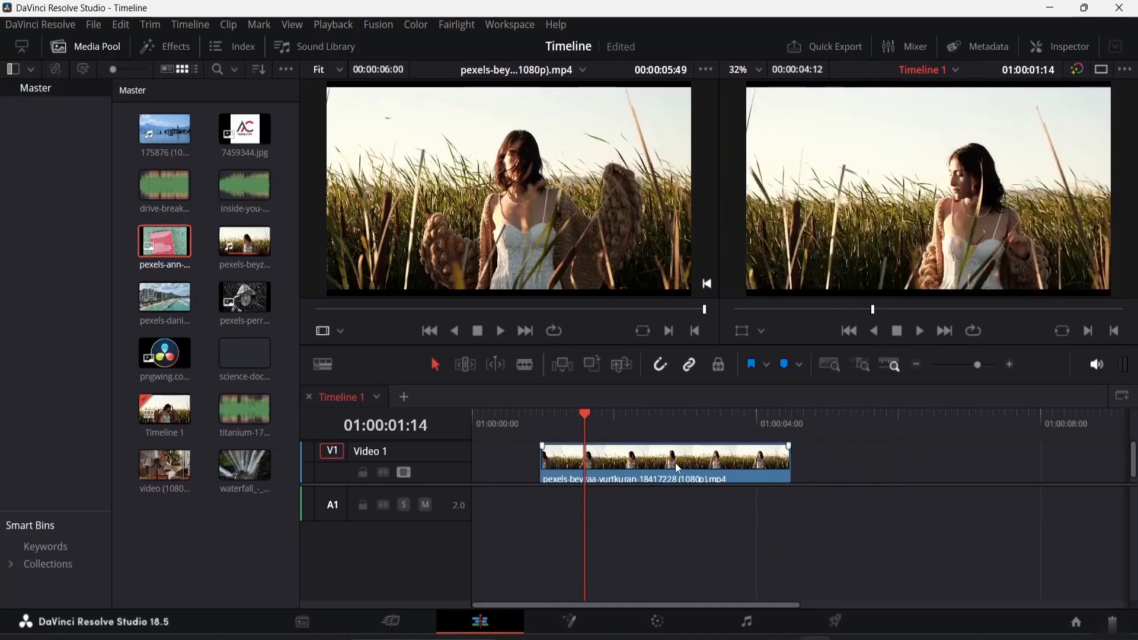
drag(710, 473, 491, 463)
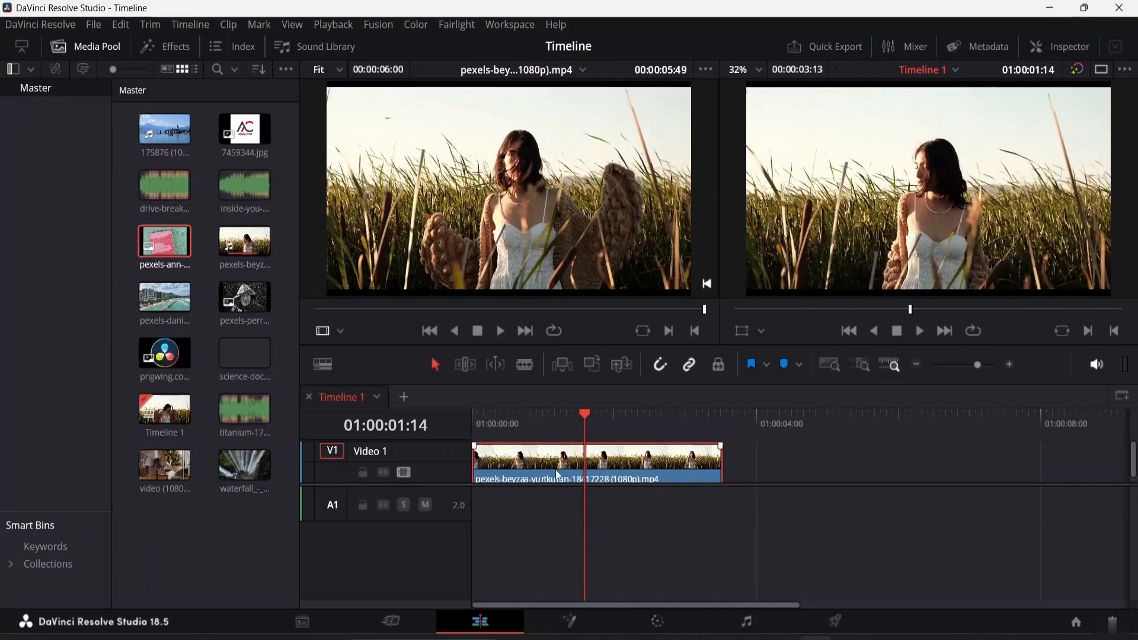
Play back the trimmed clip from the start of the timeline
drag(584, 415, 454, 452)
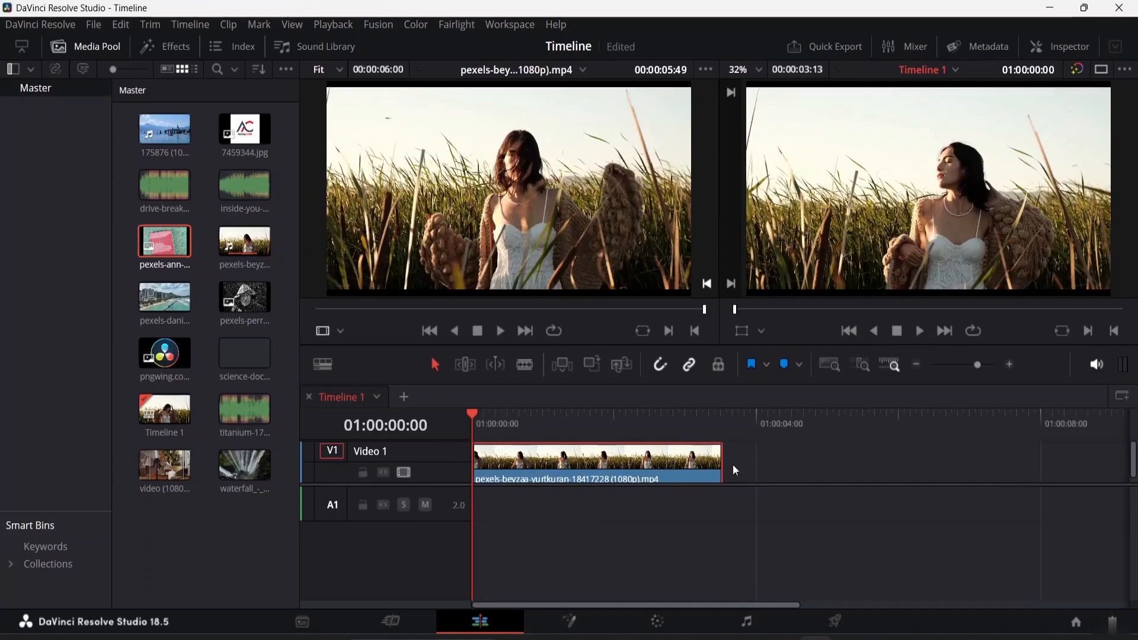
key(space)
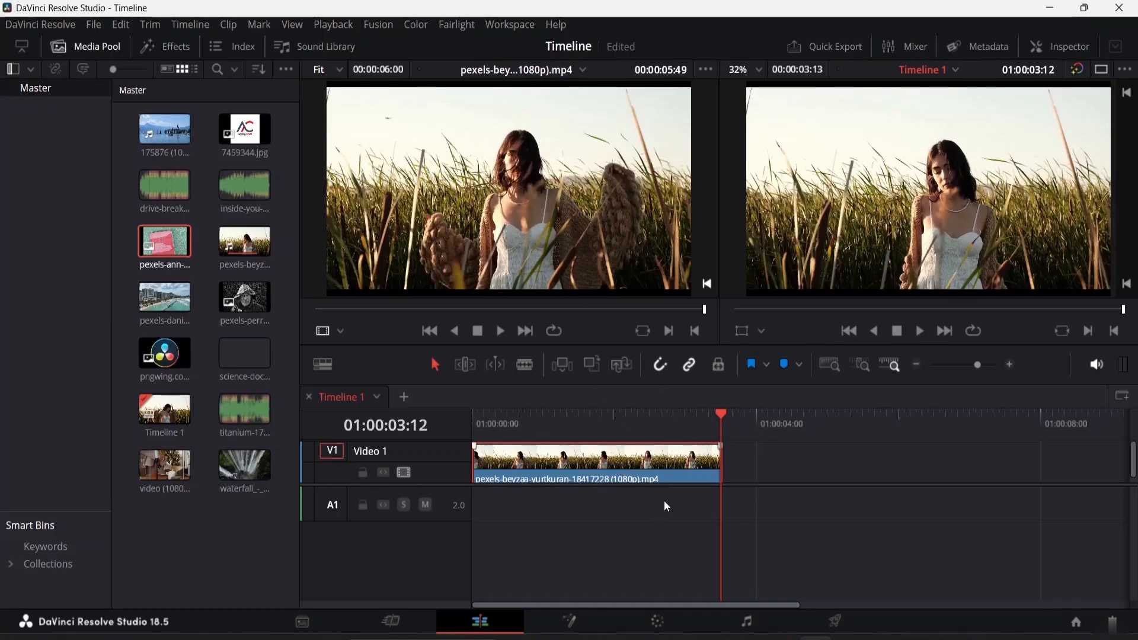
drag(723, 413, 472, 413)
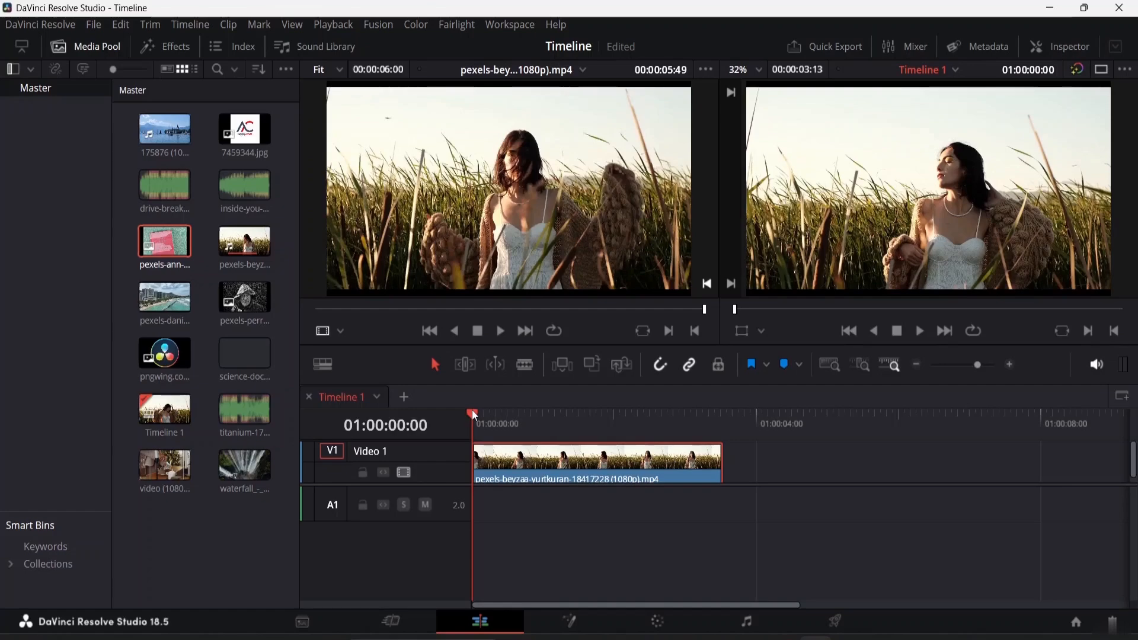
key(space)
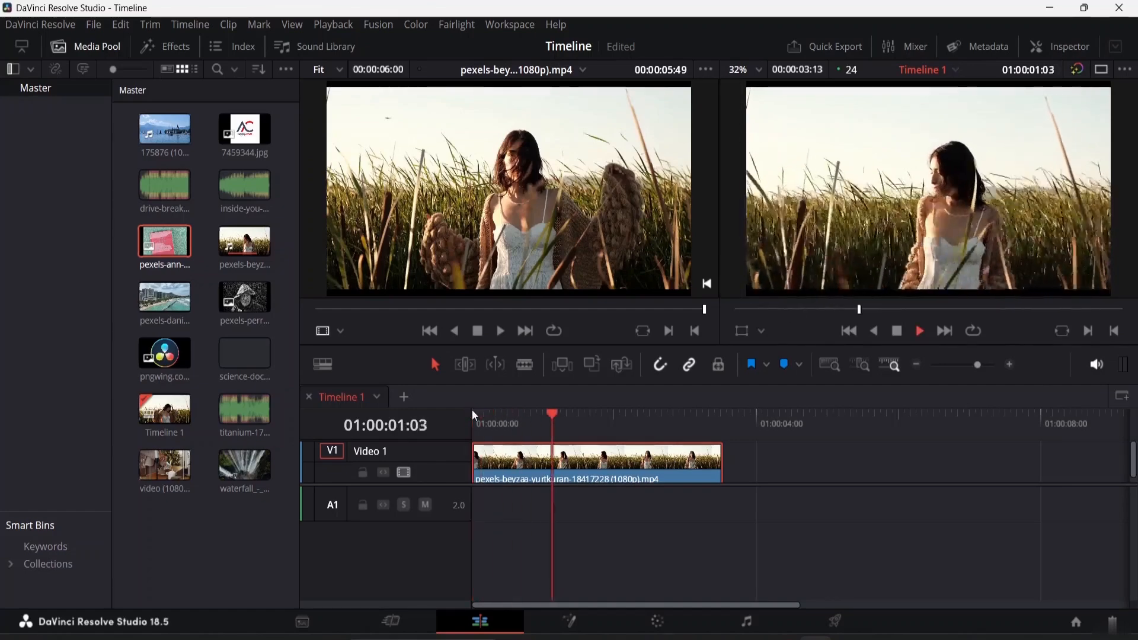
key(space)
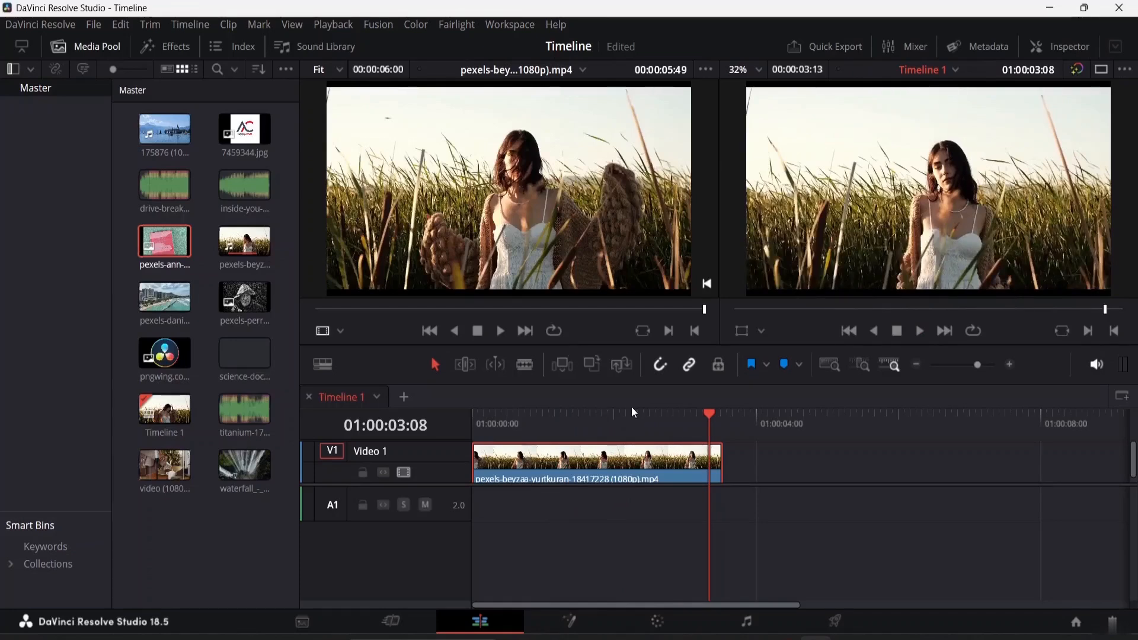
Play the timeline from its start, then reverse and pause playback
drag(716, 419, 325, 427)
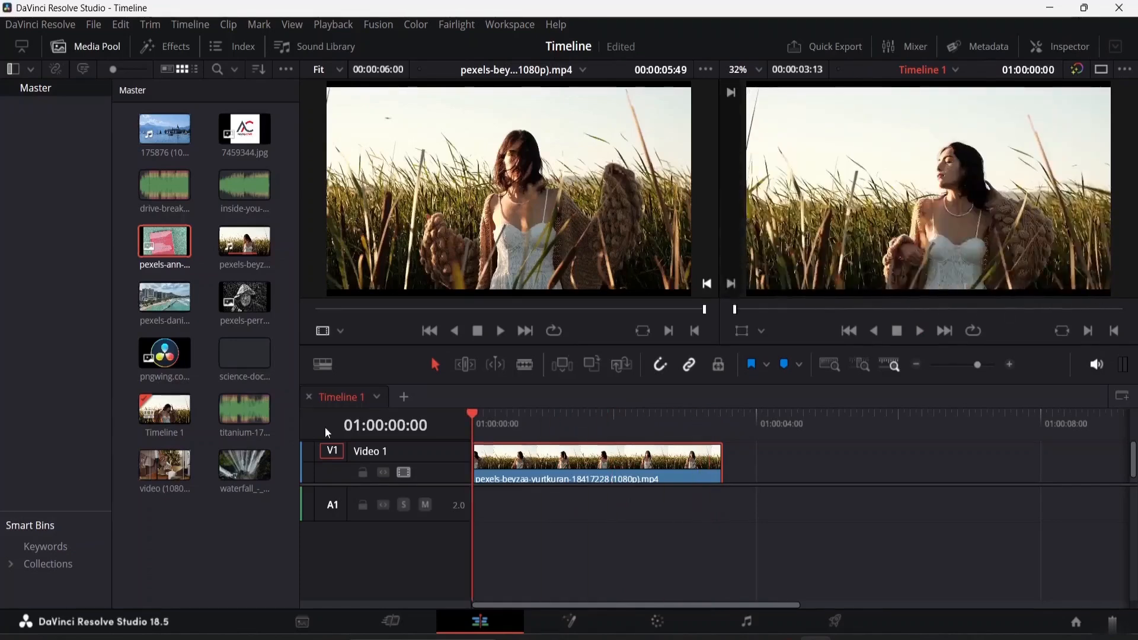
key(space)
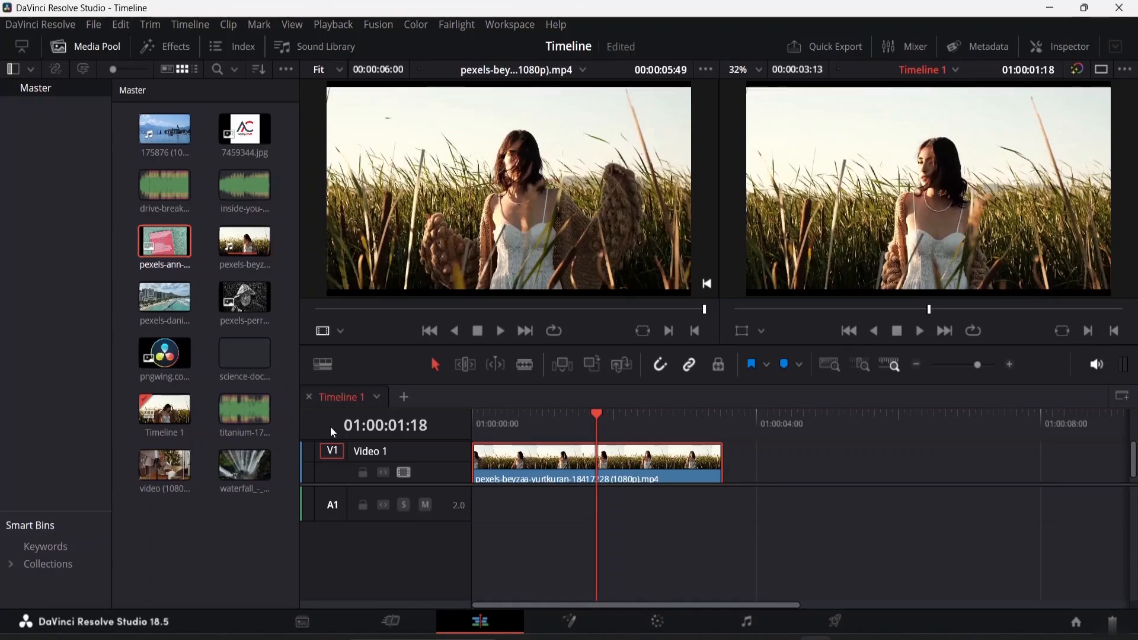
key(j)
key(k)
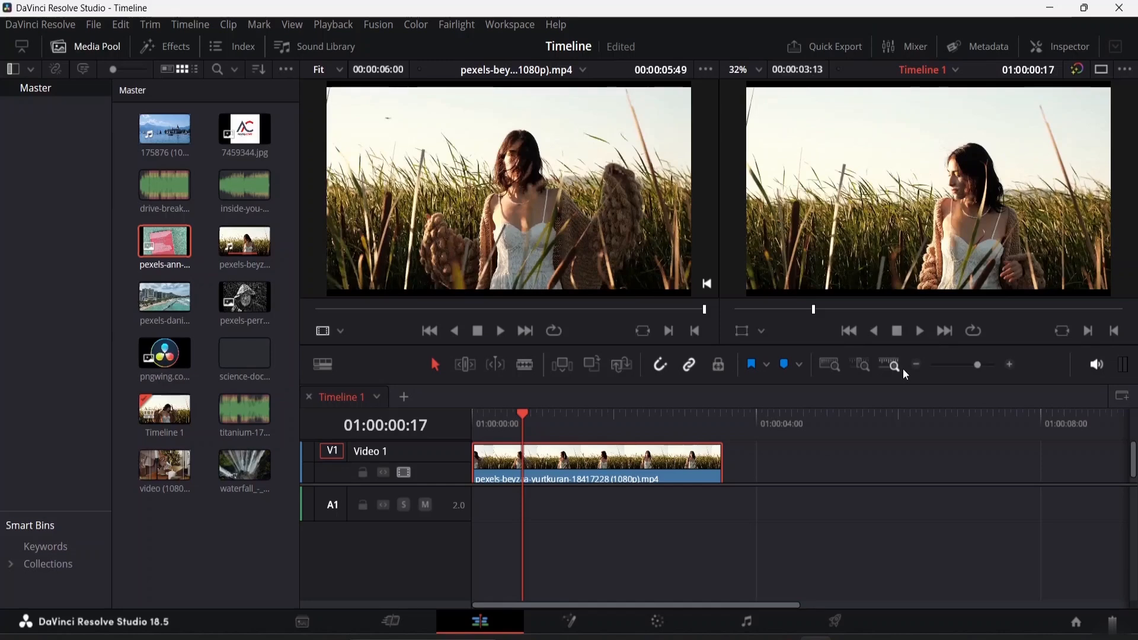
Shuttle backward and forward through the field clip, then replay the timeline from its start
key(space)
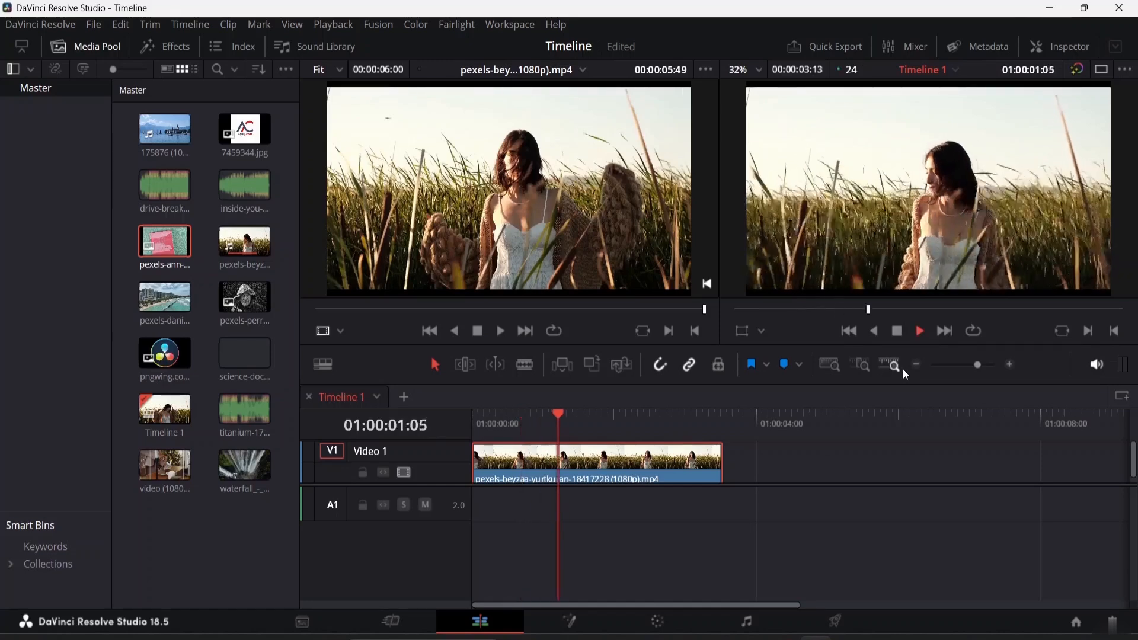
key(space)
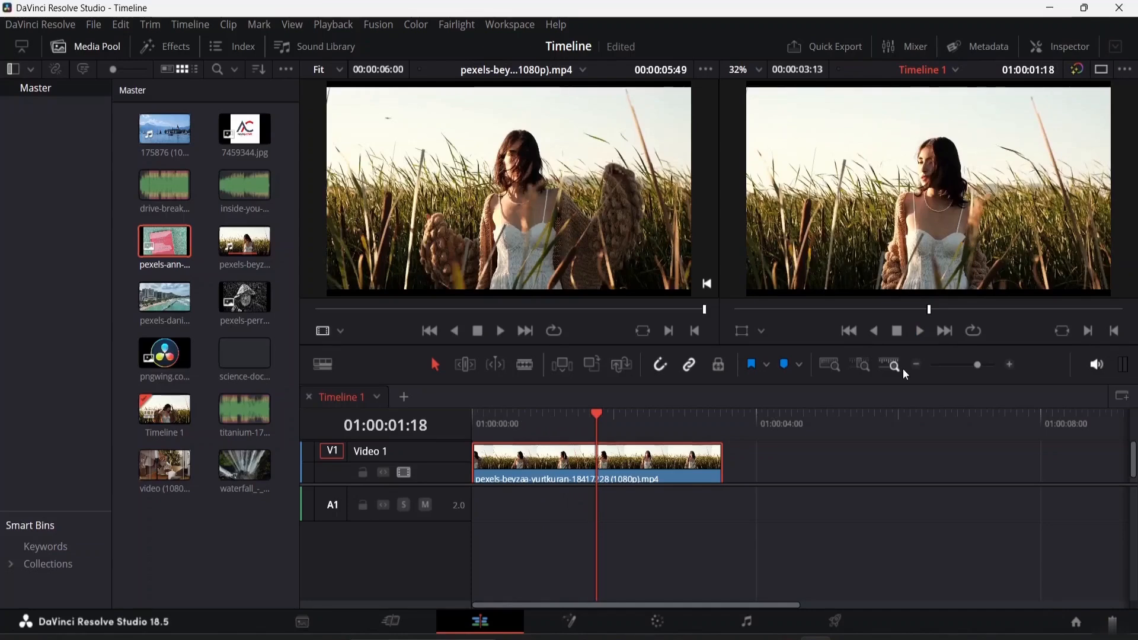
key(j)
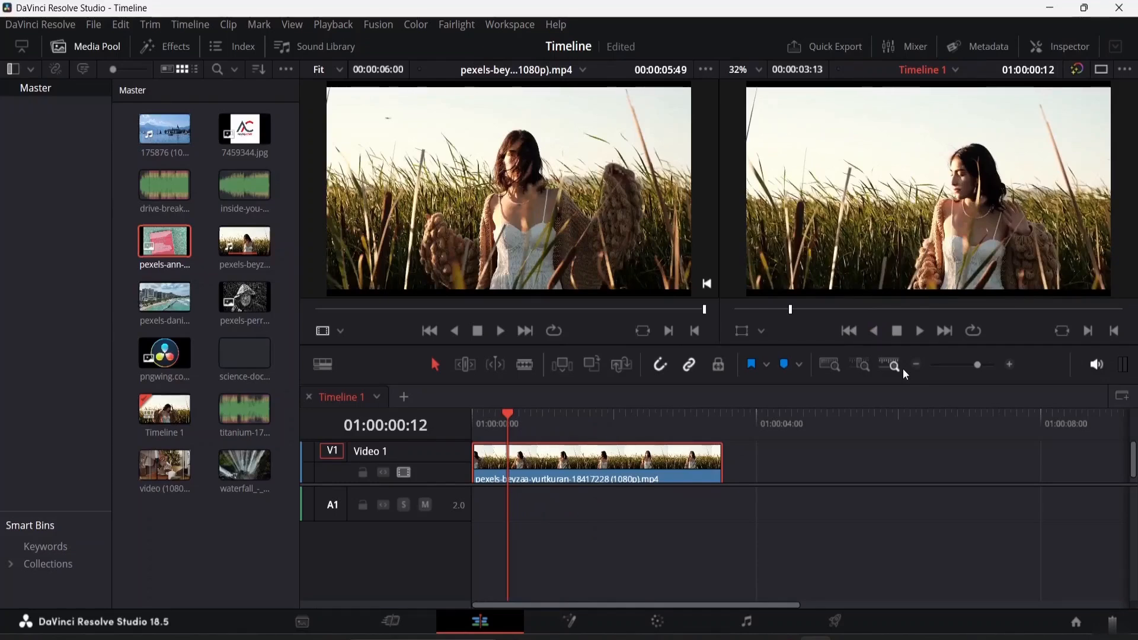
key(l)
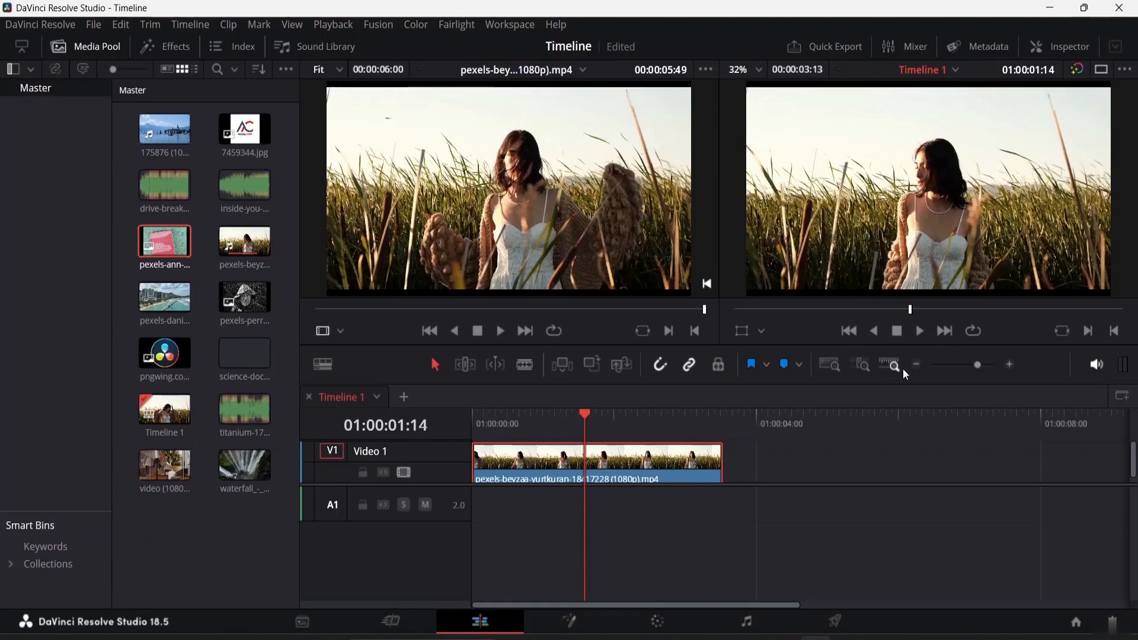
key(space)
key(space)
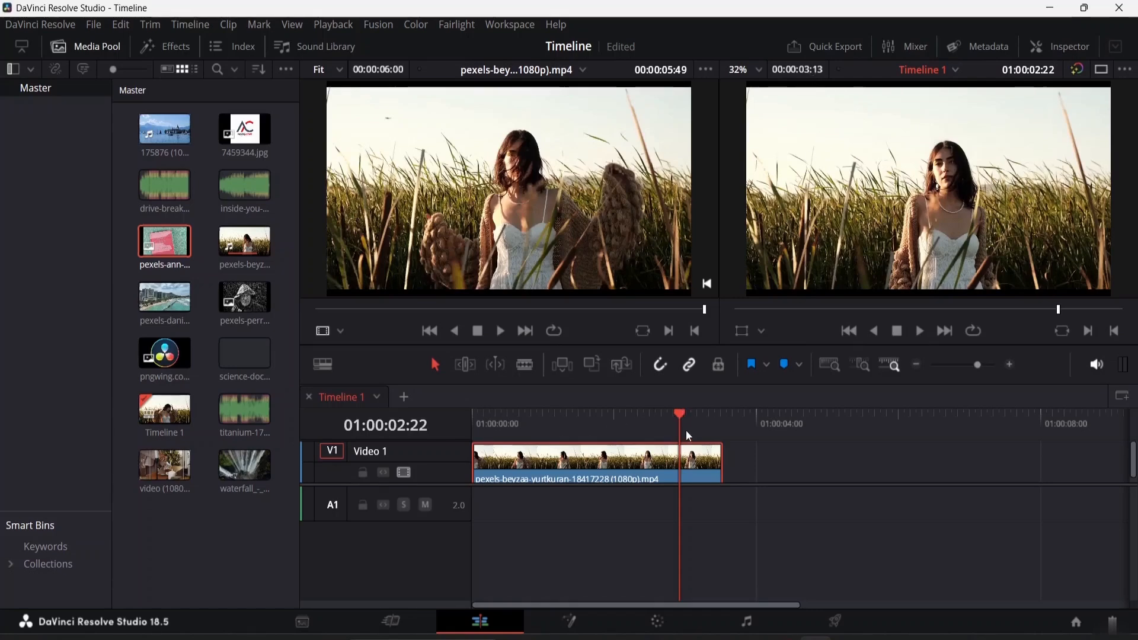
drag(680, 414, 450, 409)
key(space)
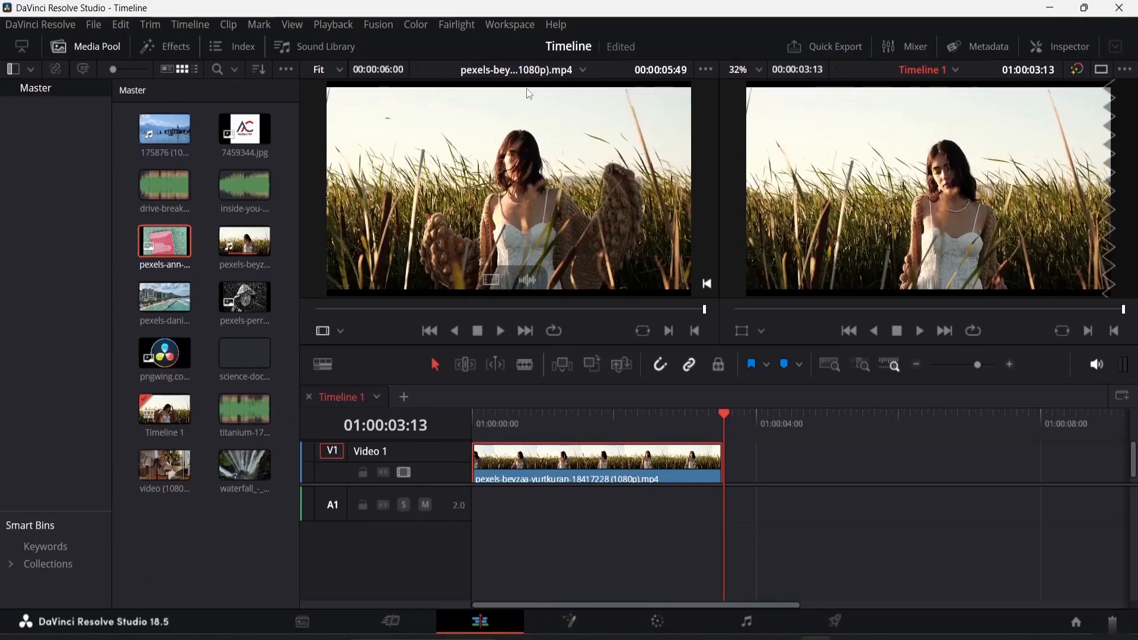
Scrub the source viewer back to the source clip's start and play it
drag(704, 310, 287, 306)
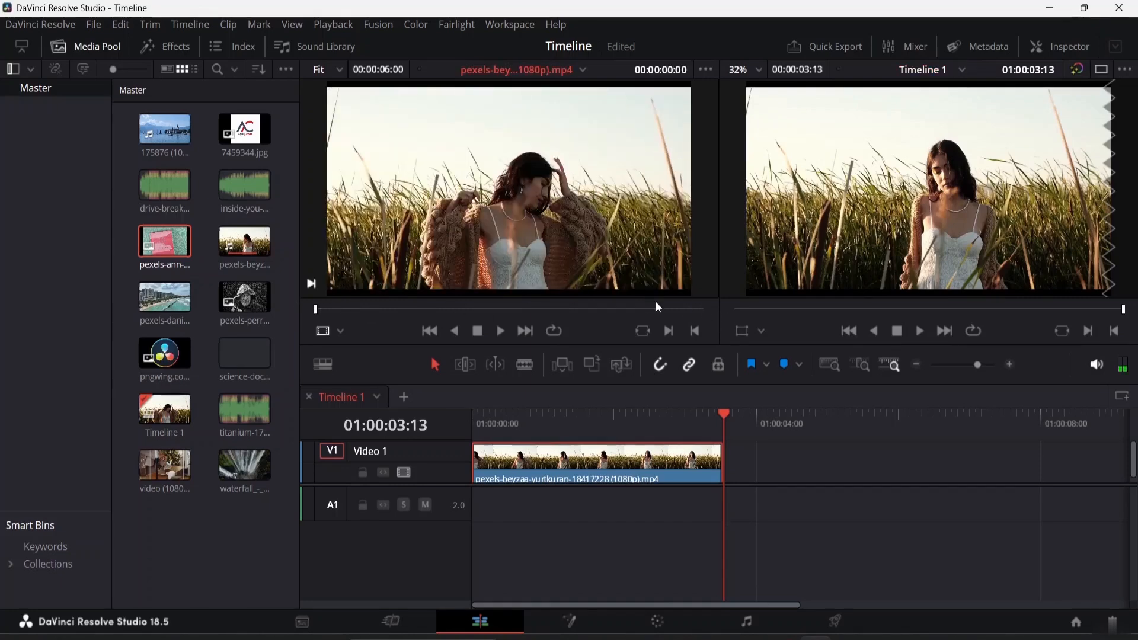
key(space)
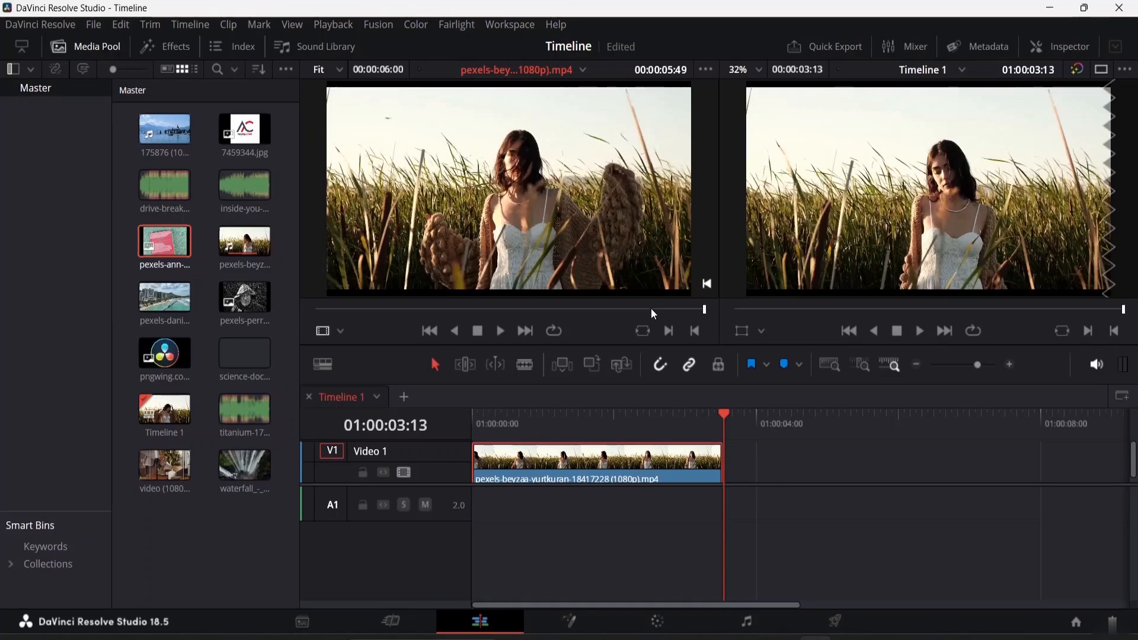
Append the pexels-daniel beach clip right after the field clip on Video 1 and zoom the timeline to fit
click(477, 434)
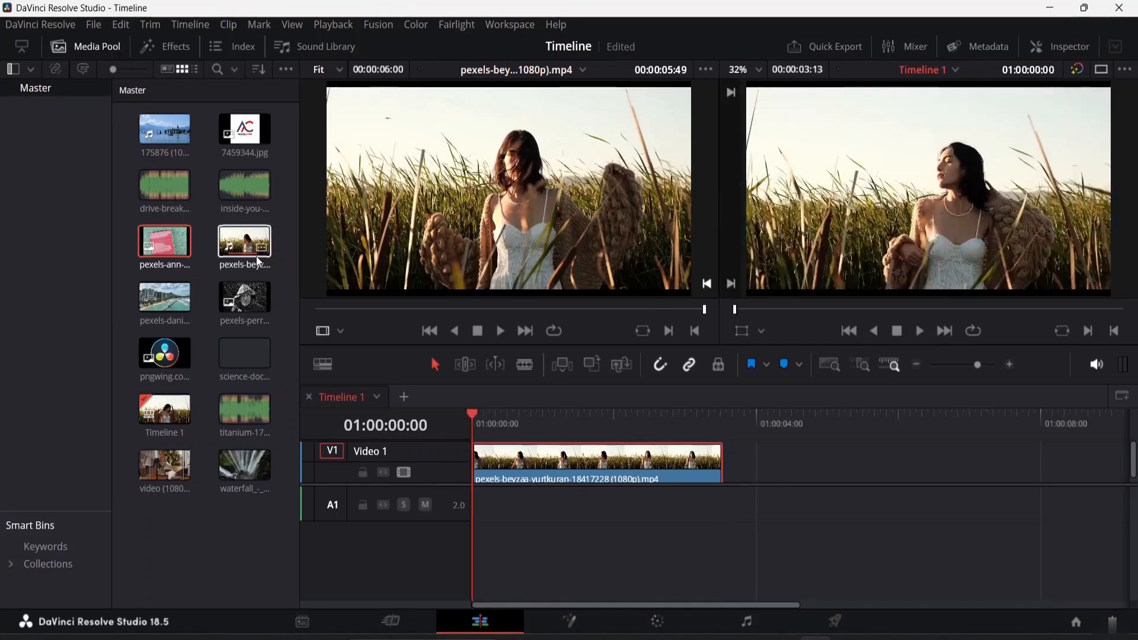
drag(161, 303, 727, 500)
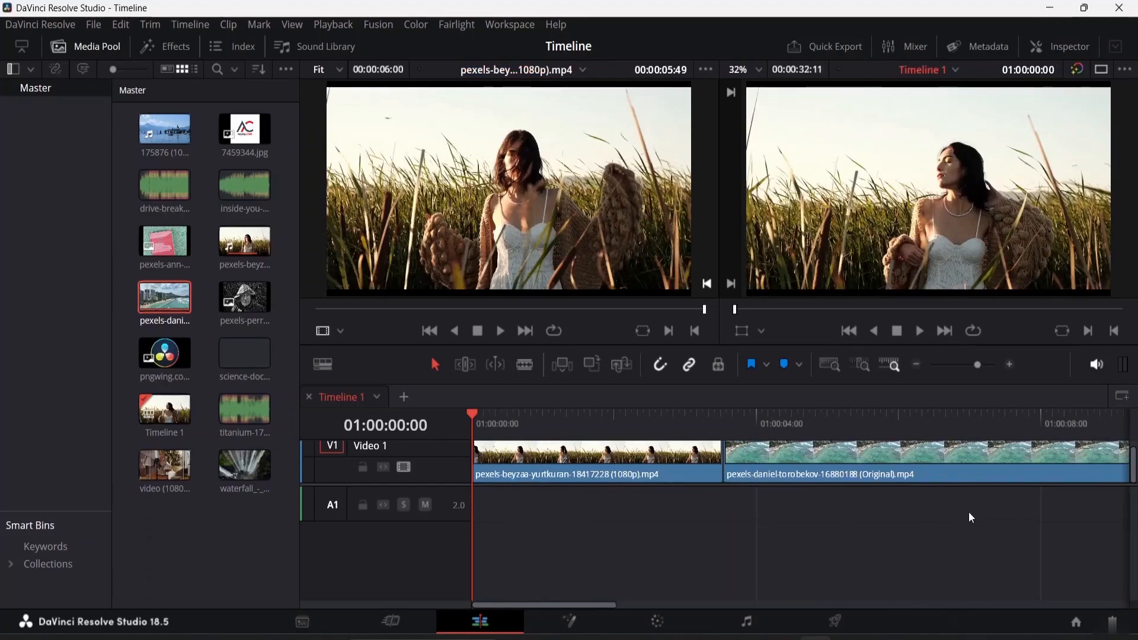
key(minus)
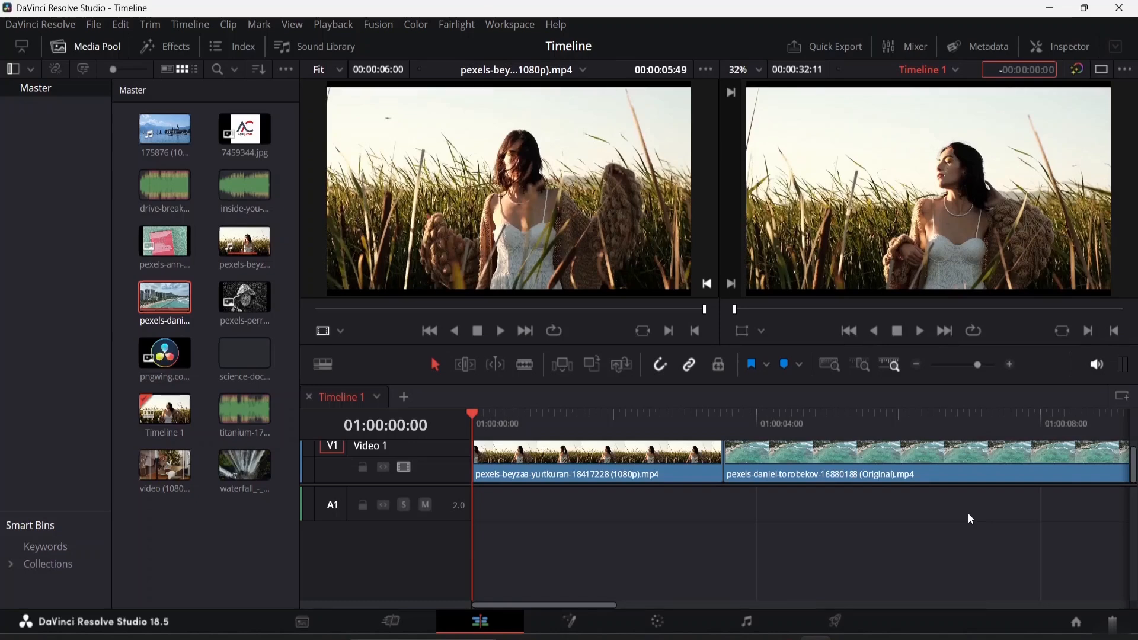
key(Escape)
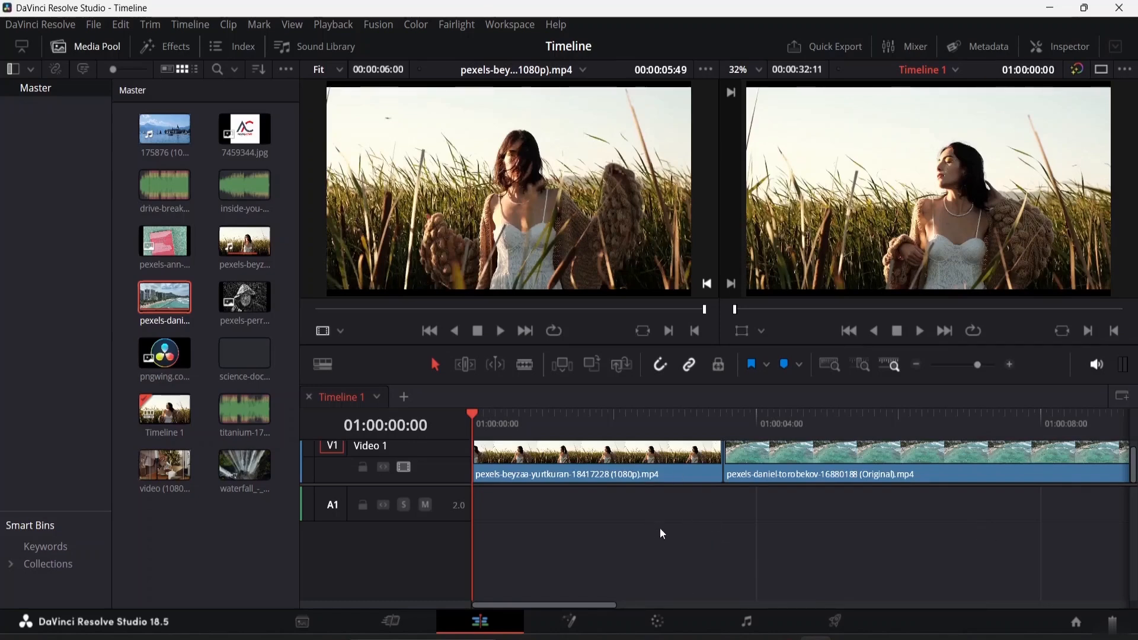
key(shift+z)
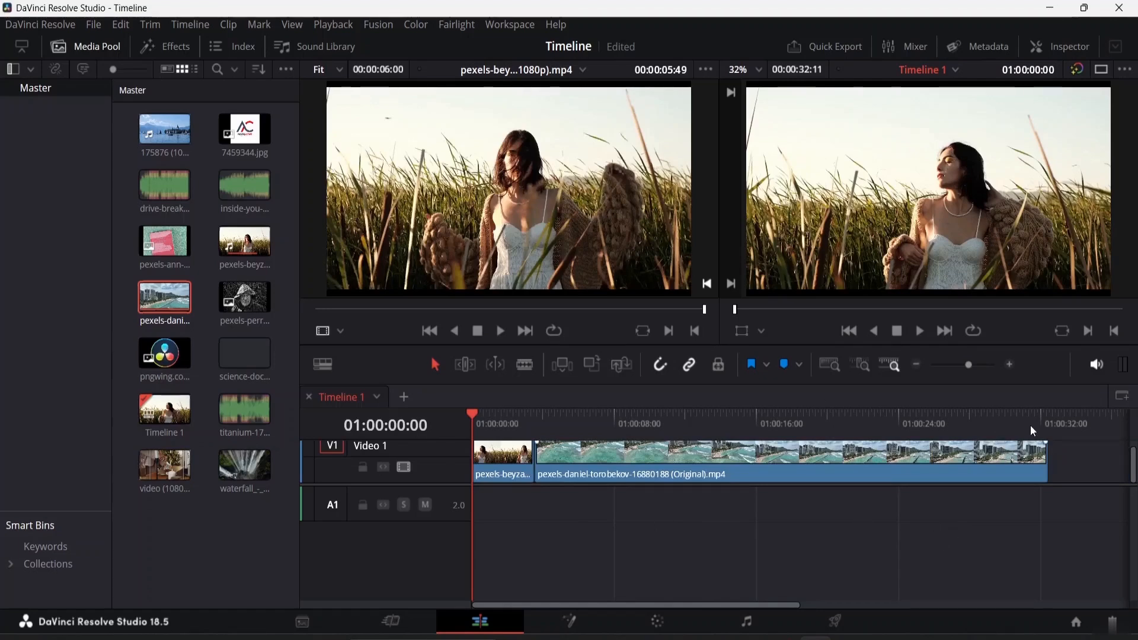
Select the beach clip and scrub the playhead into it and back to the timeline start
click(622, 474)
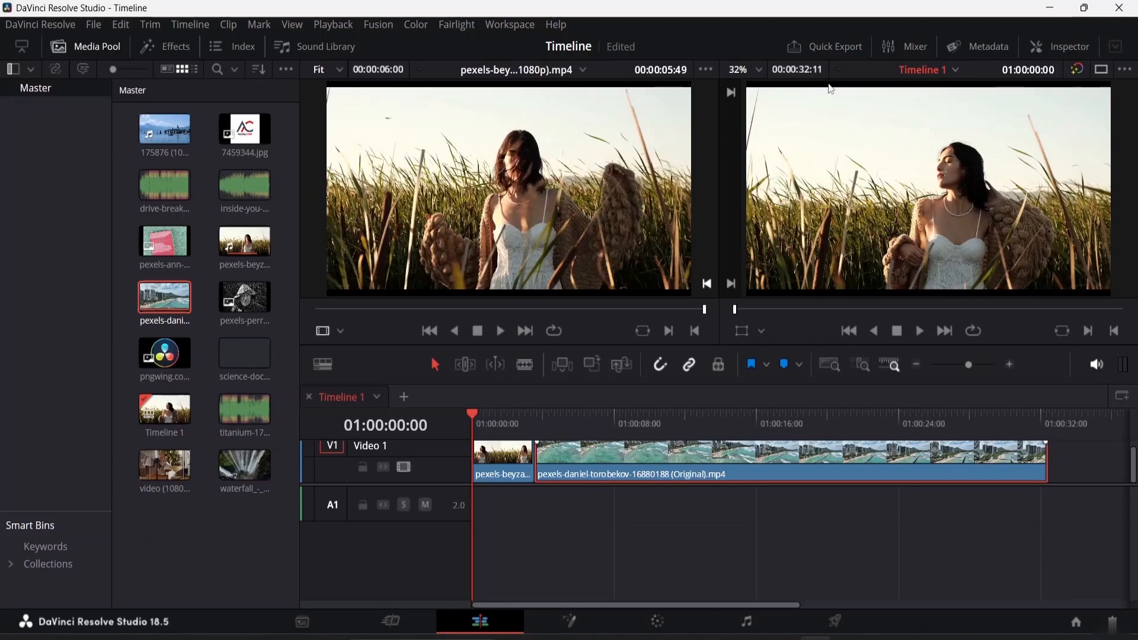
drag(473, 413, 635, 421)
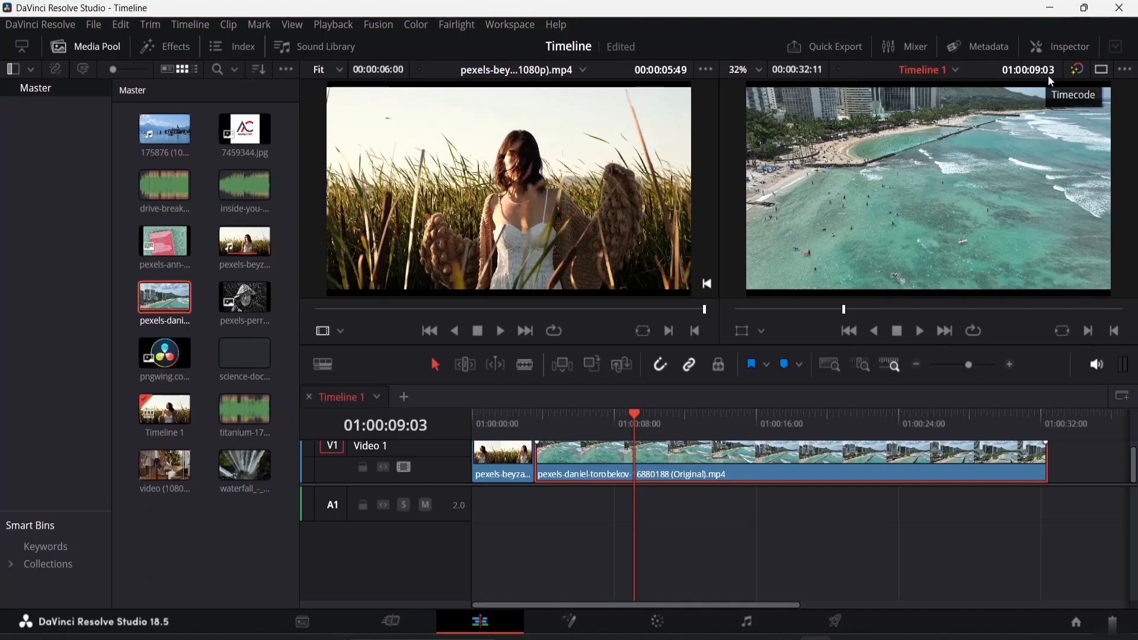
drag(633, 423, 410, 429)
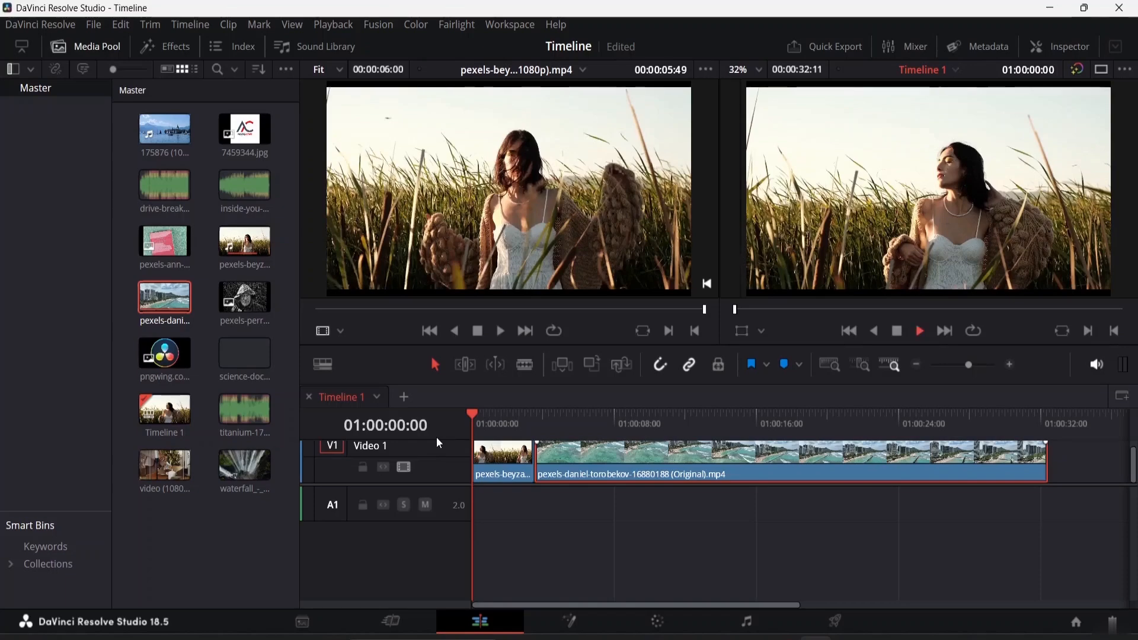
Play the timeline, fast-forwarding at 2x and 4x, then rewinding in reverse before stopping
key(space)
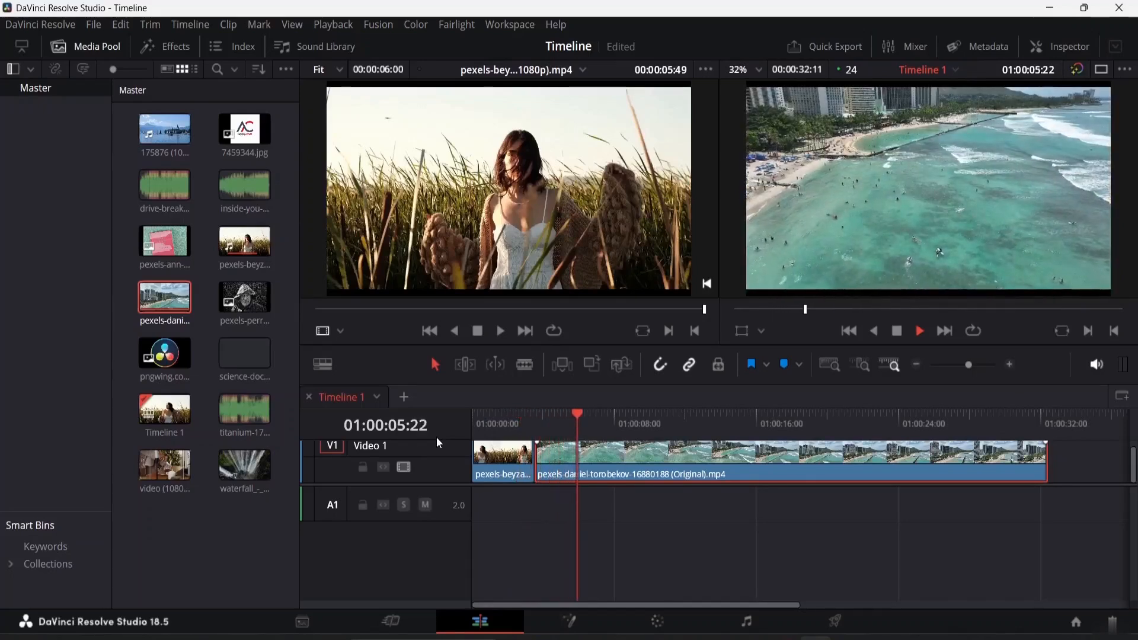
key(l)
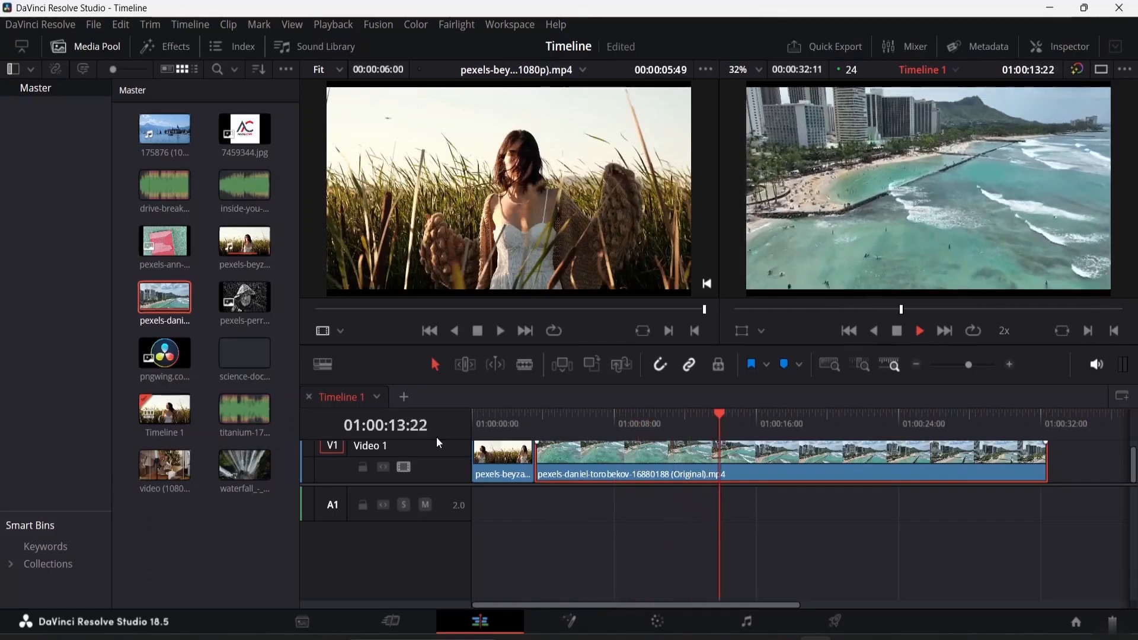
key(l)
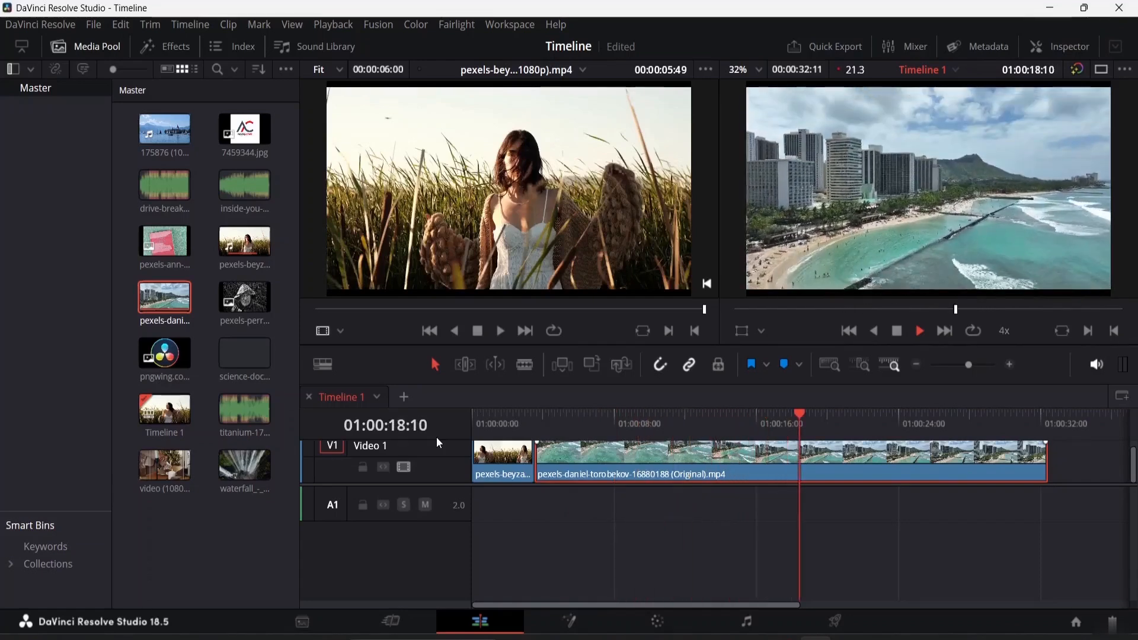
key(k)
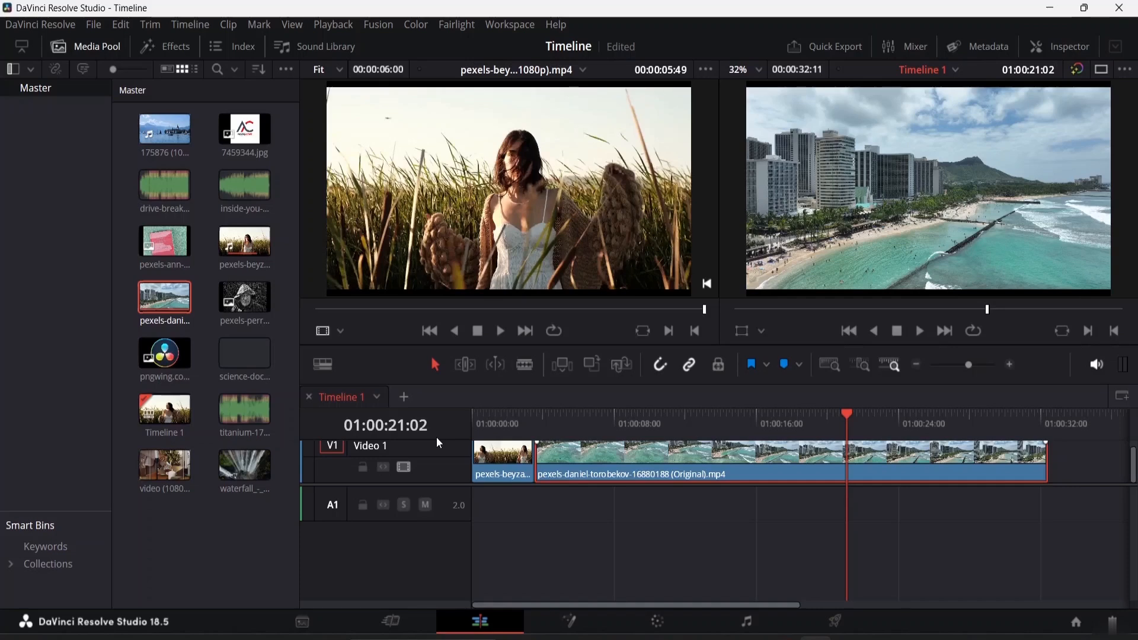
key(j)
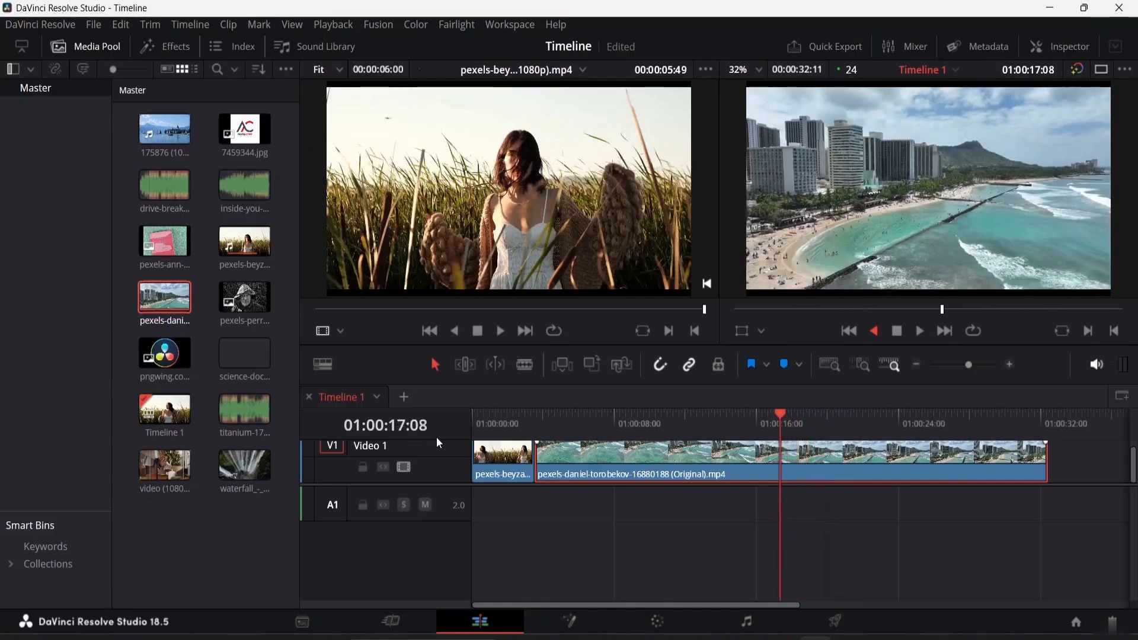
key(j)
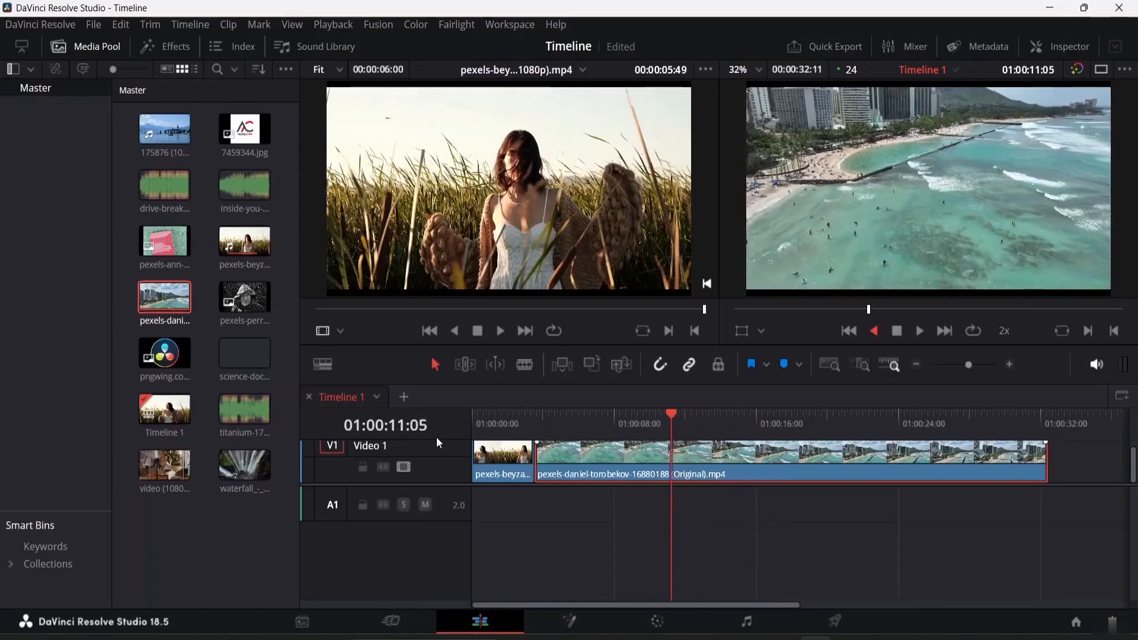
key(j)
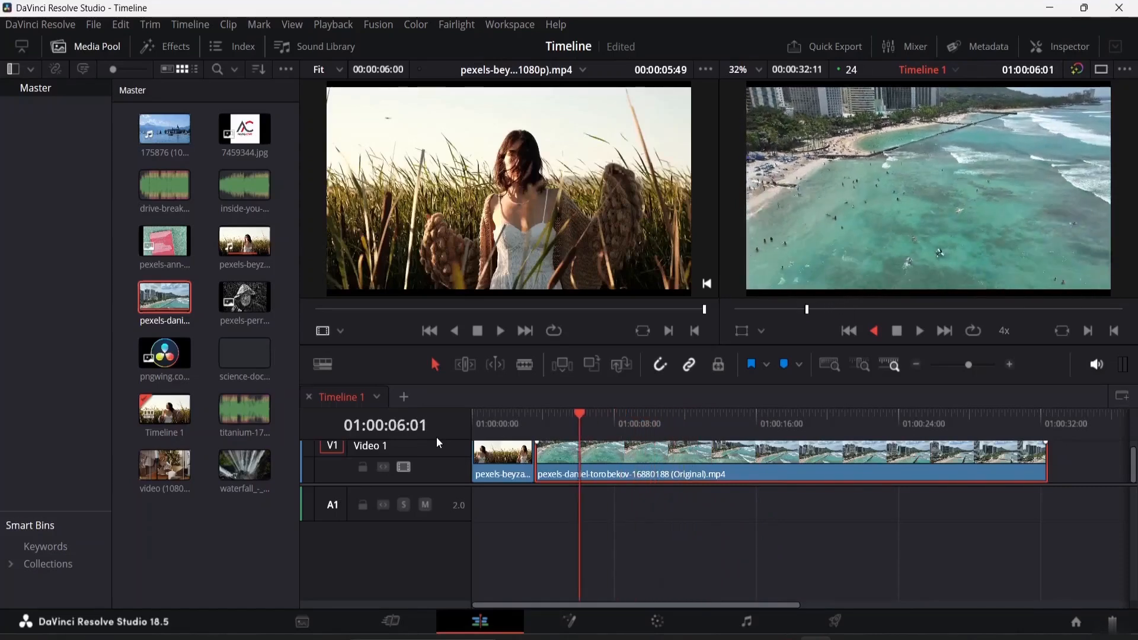
key(k)
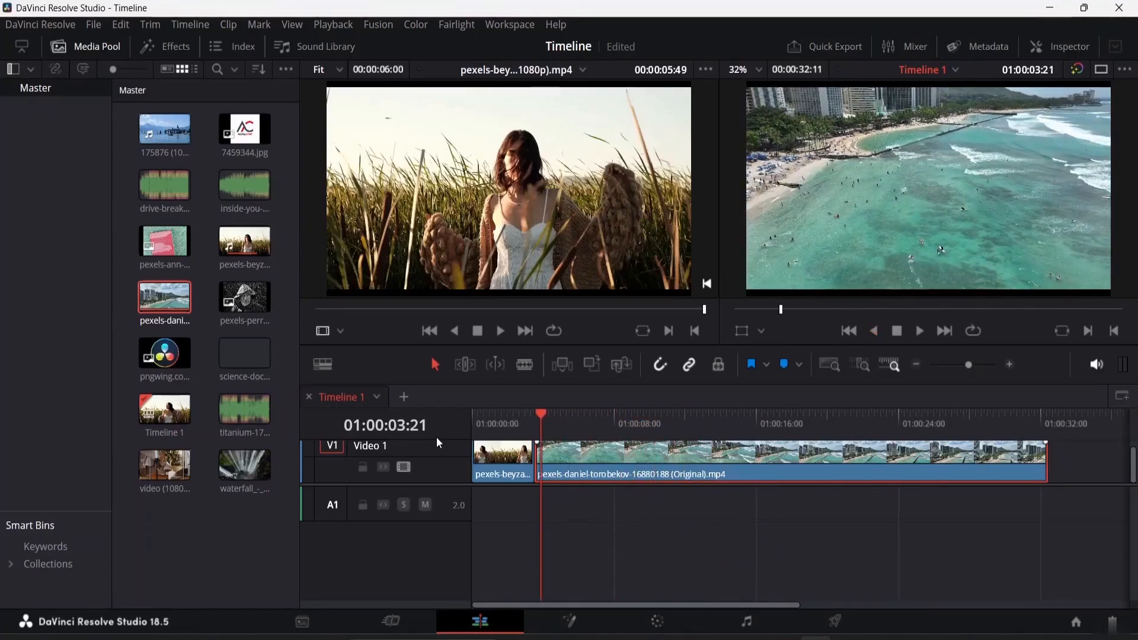
Step the playhead frame by frame to 01:00:03:00 near the field clip's end and switch to Blade Edit Mode
key(Up)
drag(531, 414, 455, 411)
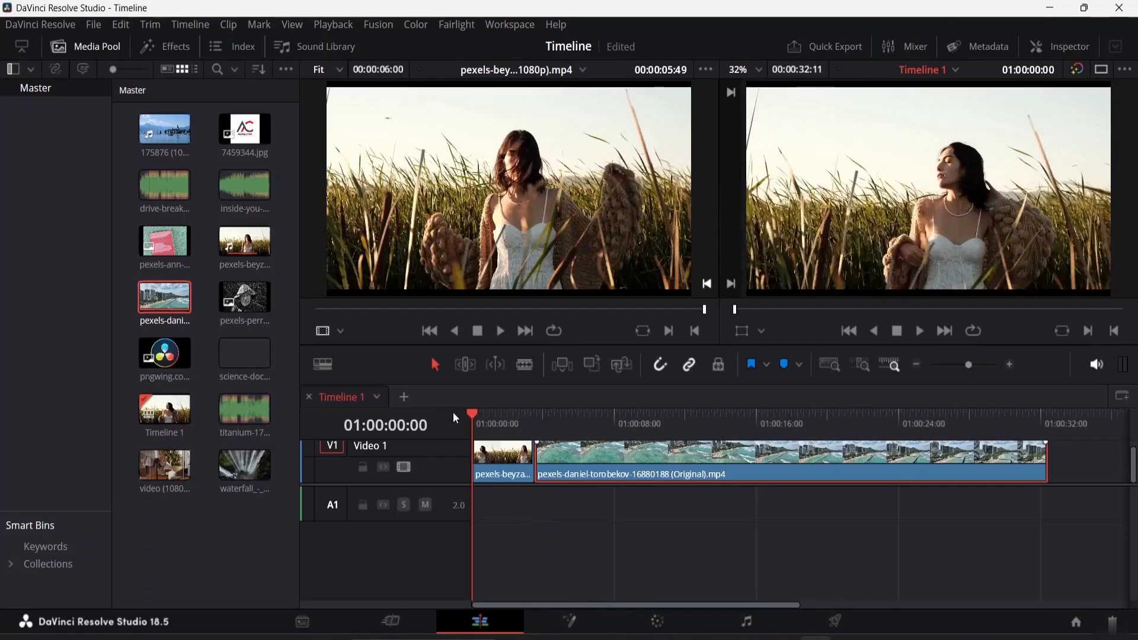
drag(474, 410, 502, 416)
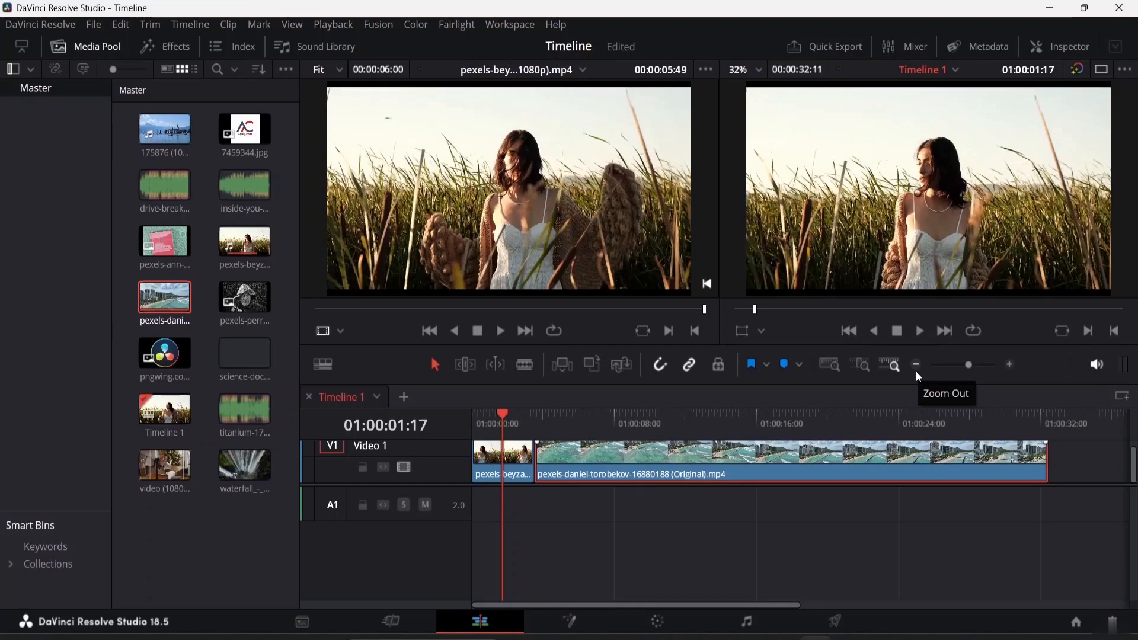
key(Right)
key(Right)
key(Right)
key(Right)
key(Right)
key(Right)
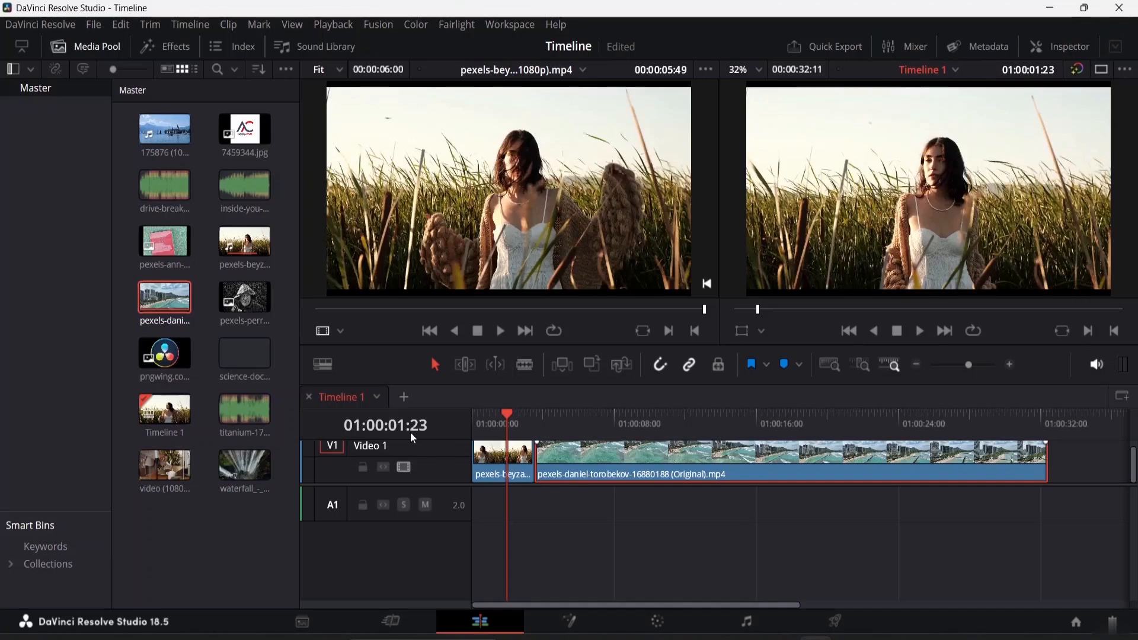
key(Right)
key(Right)
key(Right)
key(Right)
key(Right)
key(Right)
key(Right)
key(Right)
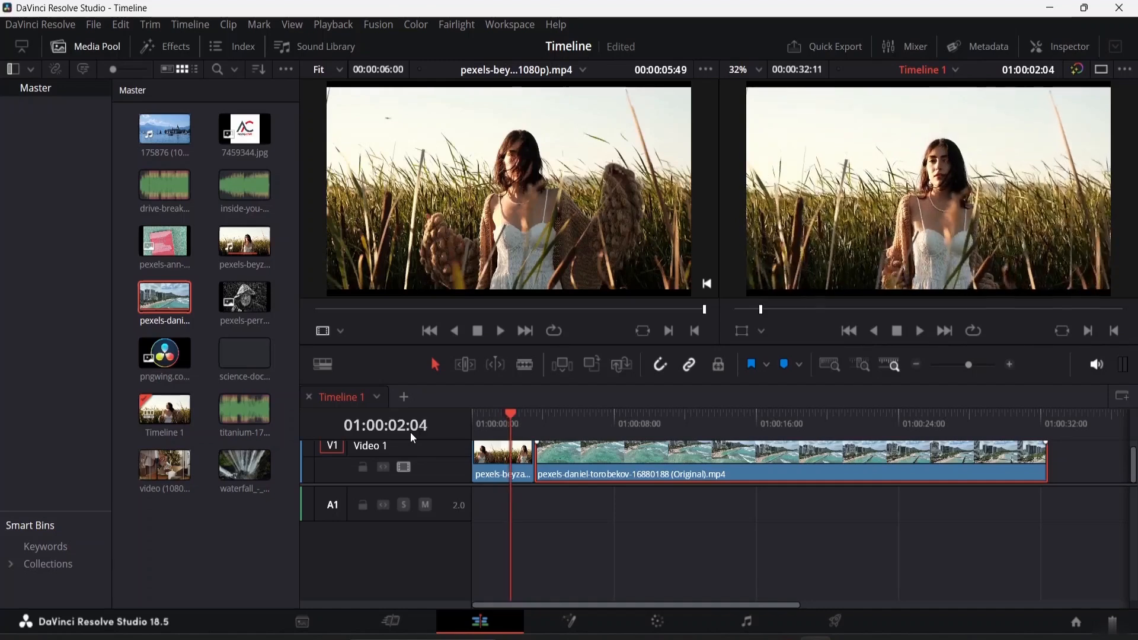
key(Right)
key(Right)
key(Right)
key(Right)
key(Right)
key(Right)
key(Right)
key(Right)
key(Right)
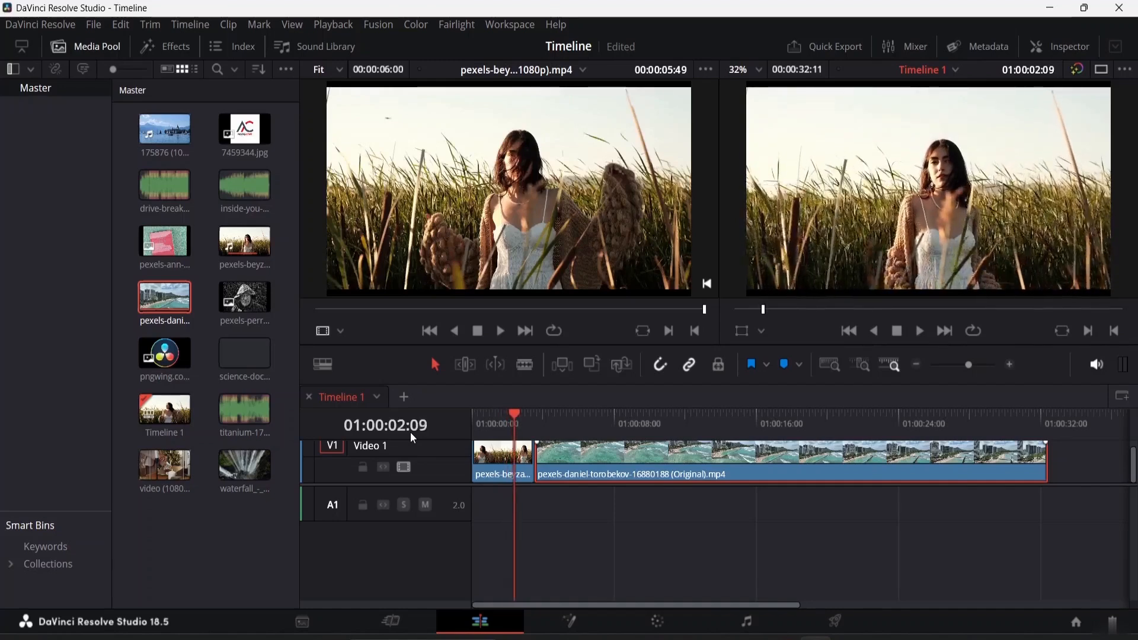
key(Right)
key(Right)
key(Right)
key(Right)
key(Right)
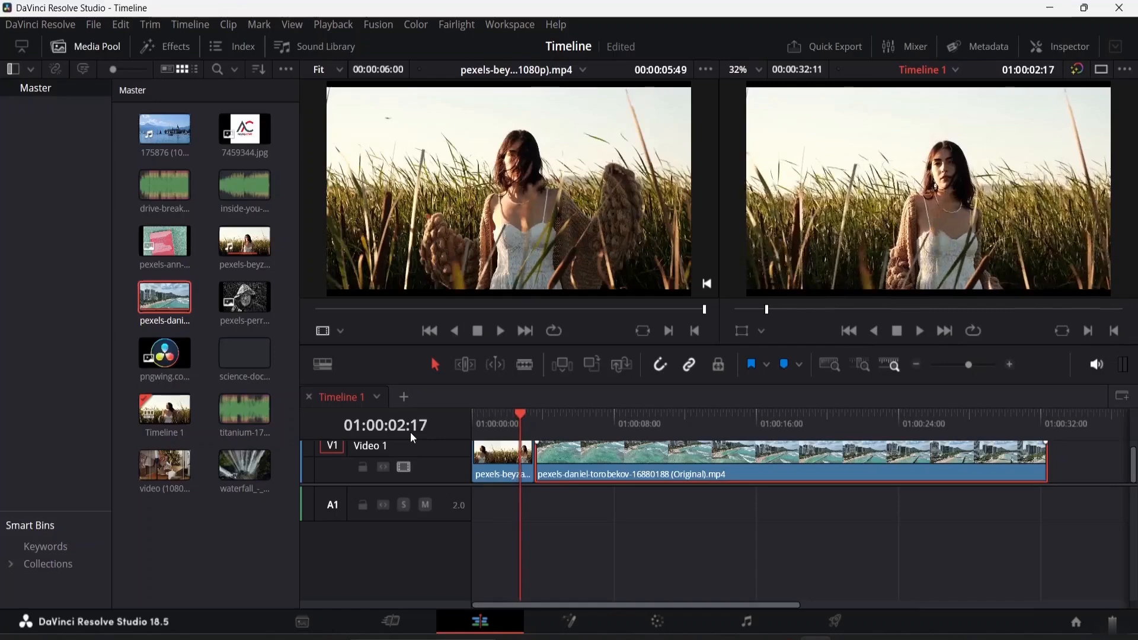
key(Right)
key(Right)
key(Right)
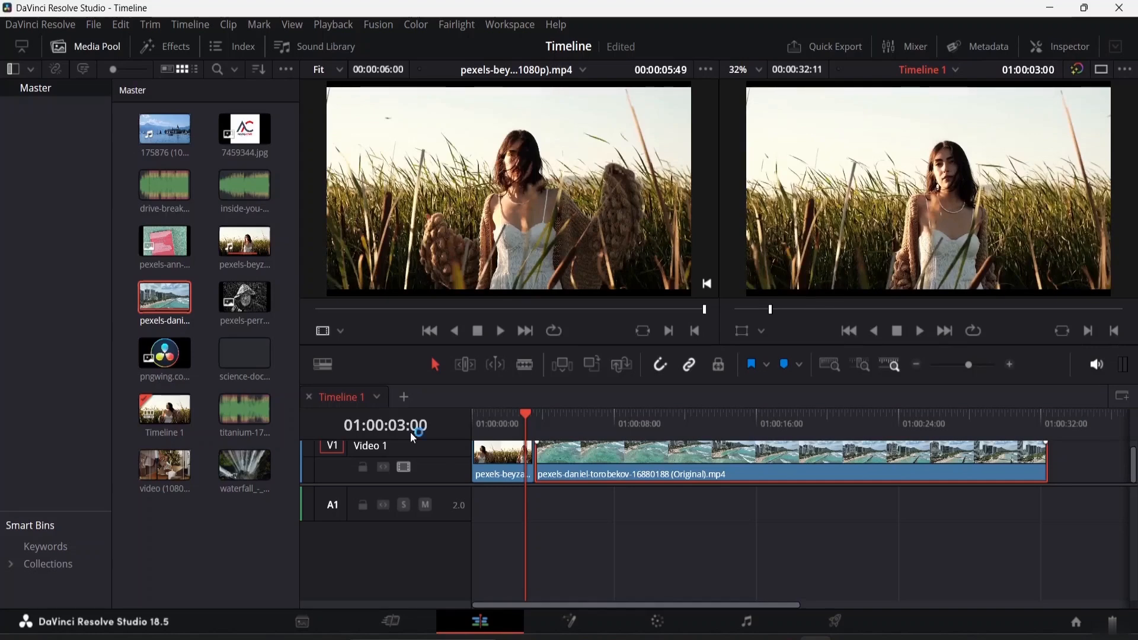
click(525, 364)
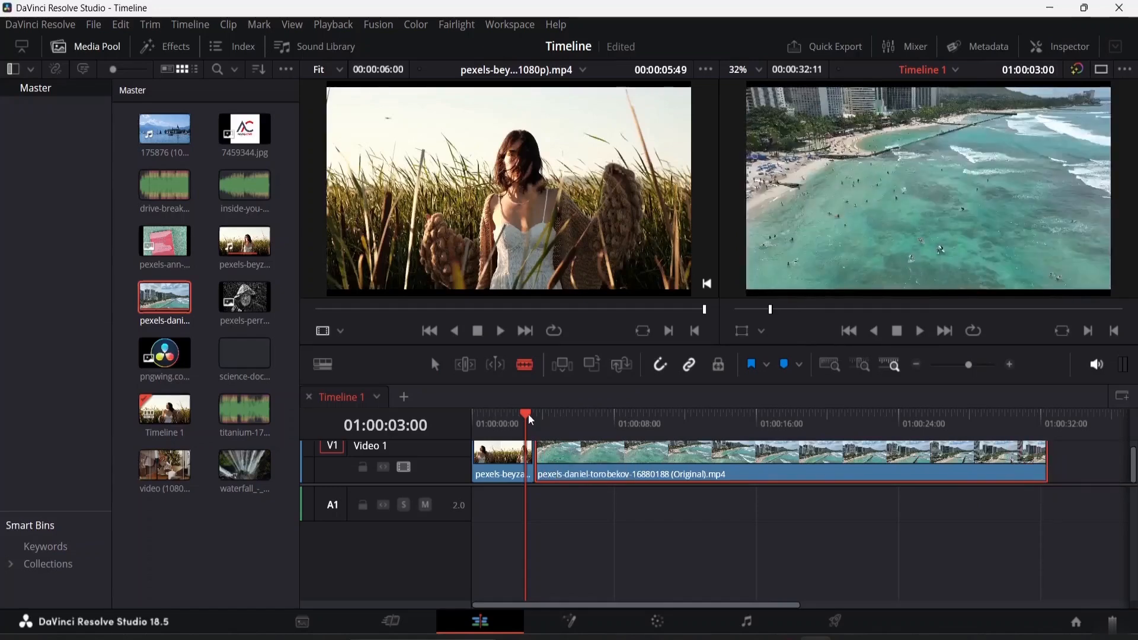
Blade-cut the beach clip at 01:00:28:09, return to Selection mode and delete the short tail piece after the cut
drag(529, 420, 977, 423)
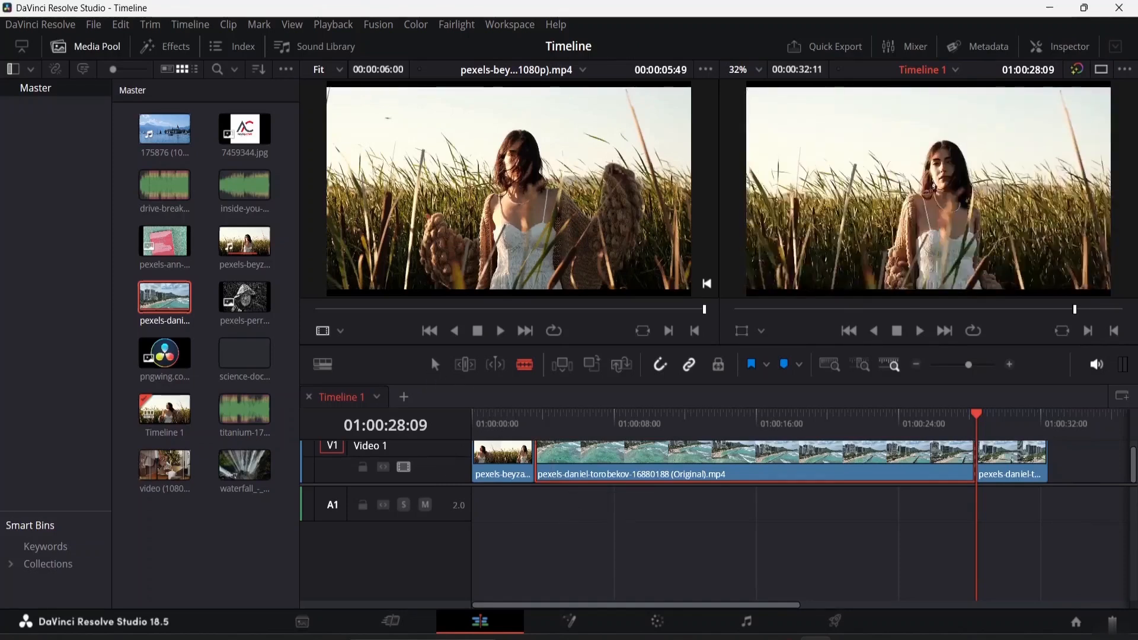
key(a)
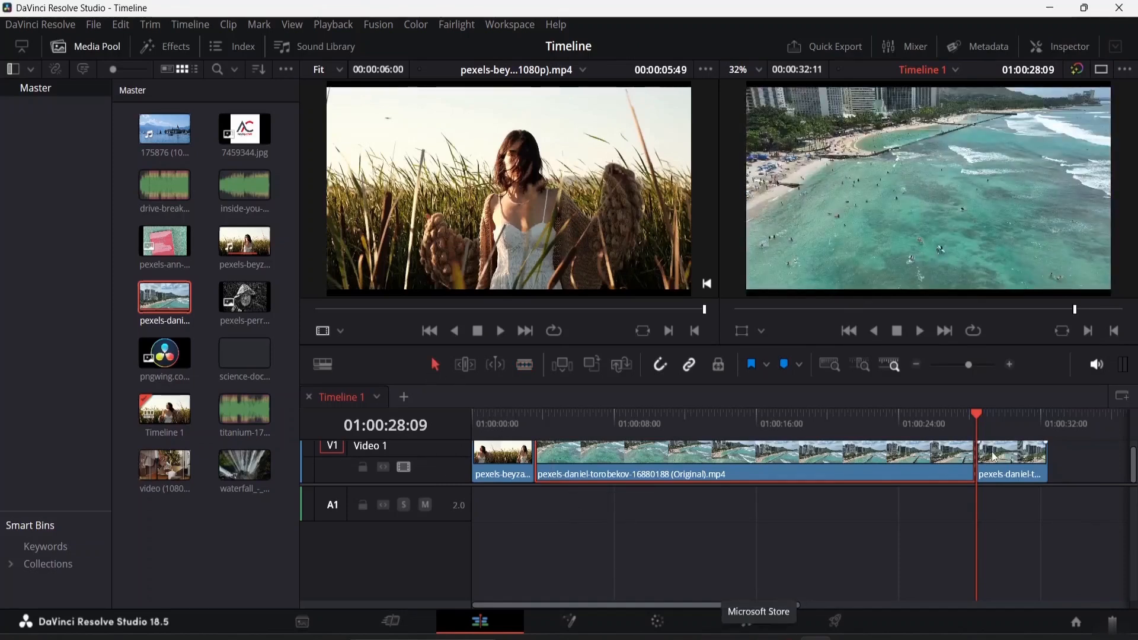
click(1014, 463)
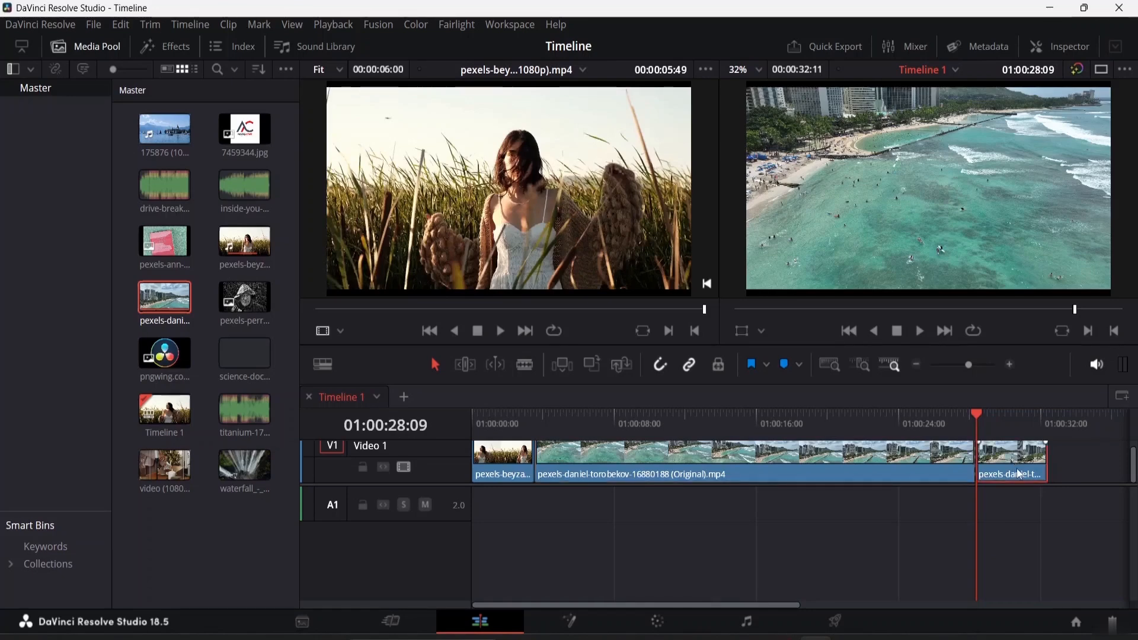
key(Delete)
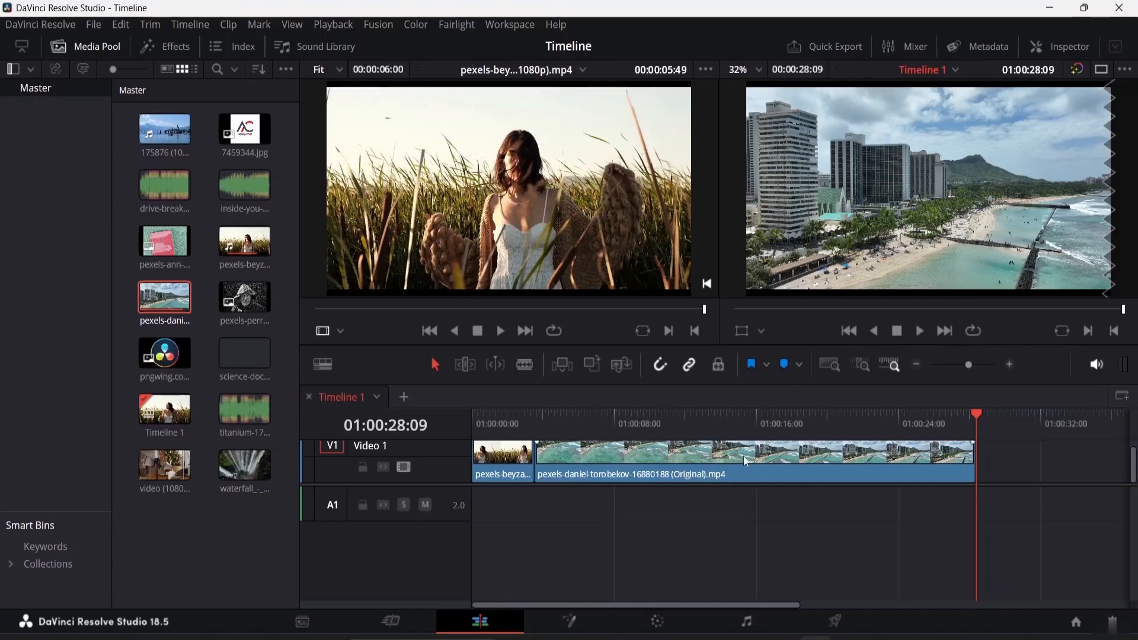
Select the beach clip and move it further along Video 1, leaving a gap after the field clip
click(624, 463)
drag(630, 460, 674, 460)
drag(585, 472, 708, 466)
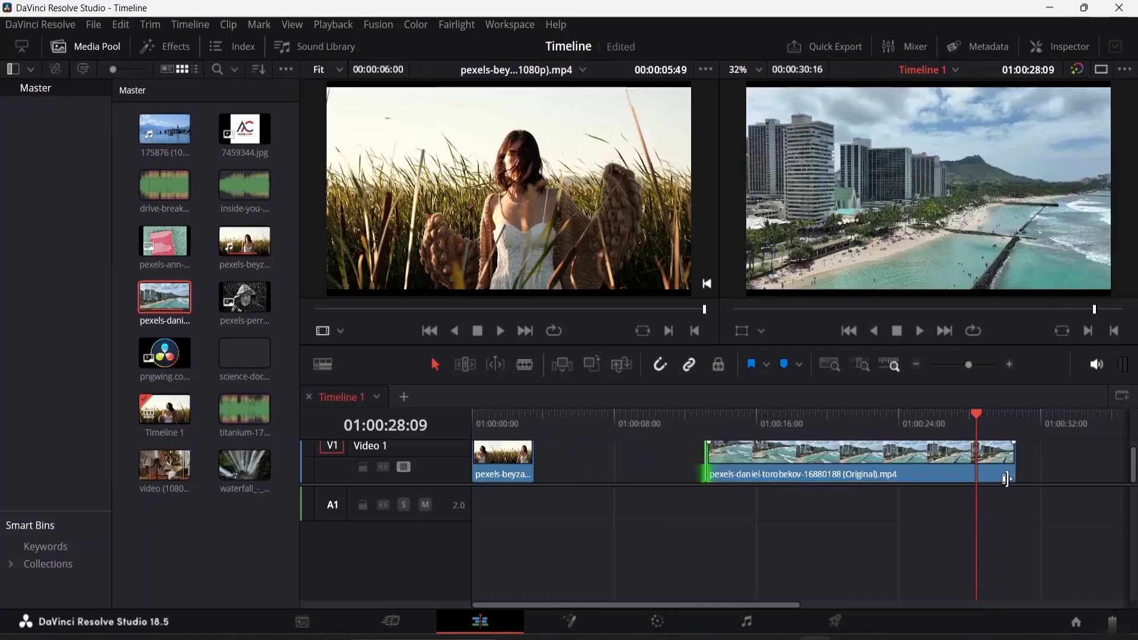
Trim the beach clip's end shorter and move the clip back to butt against the field clip
drag(1015, 466, 941, 459)
drag(855, 460, 676, 480)
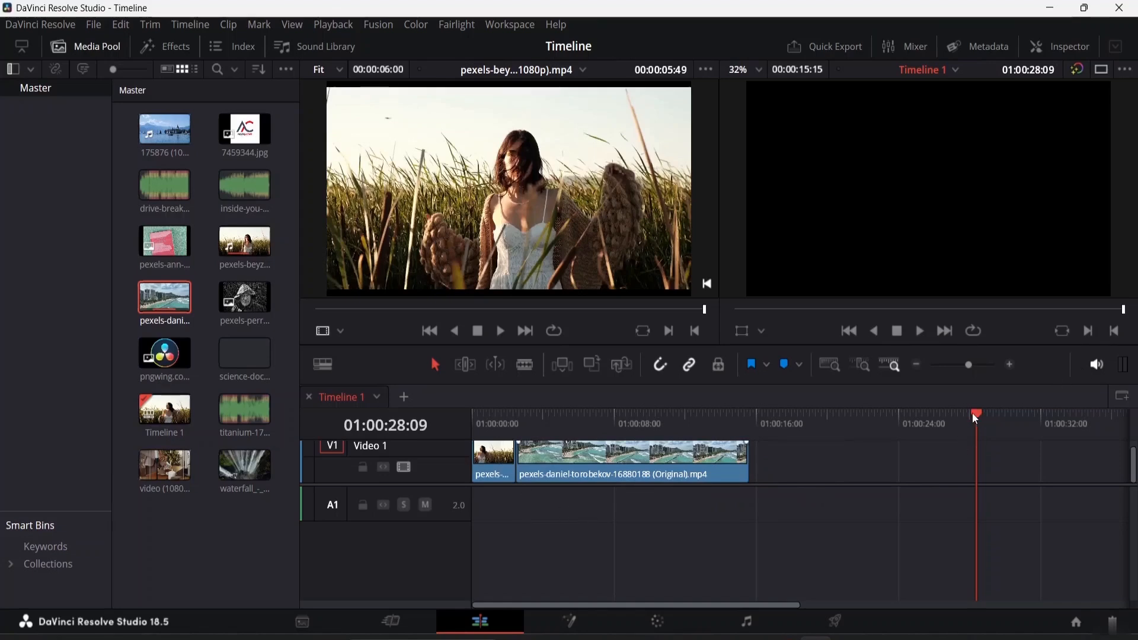
Return the playhead to the timeline start and play the edited sequence
drag(975, 420, 444, 463)
key(space)
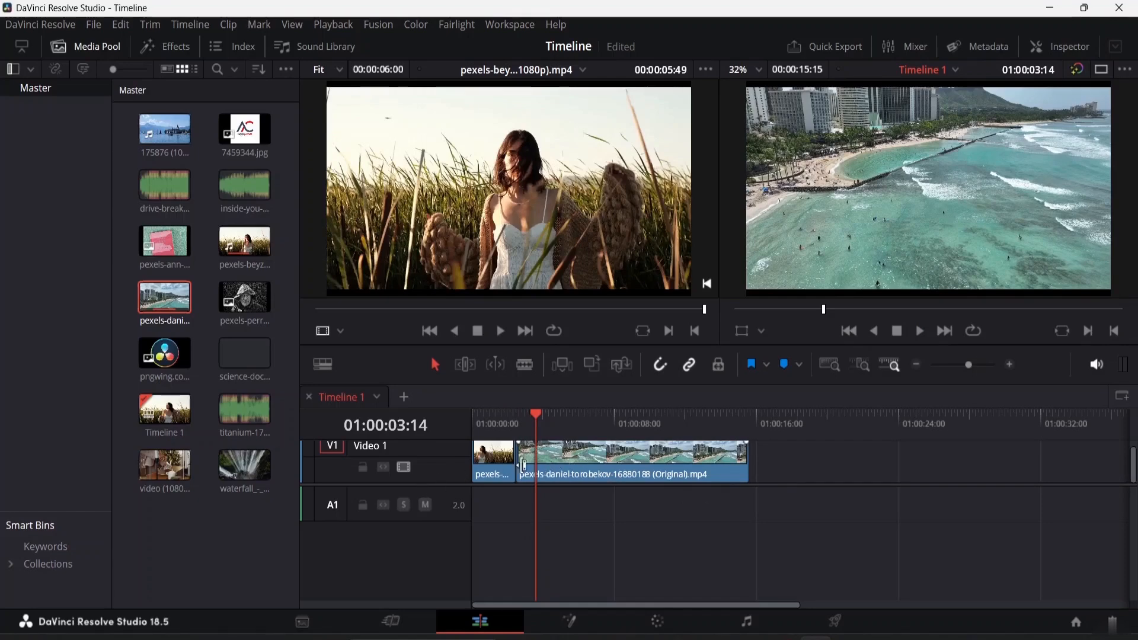
mouse_move(529, 464)
mouse_down()
mouse_move(543, 462)
mouse_move(516, 463)
mouse_move(573, 462)
mouse_move(519, 462)
mouse_up()
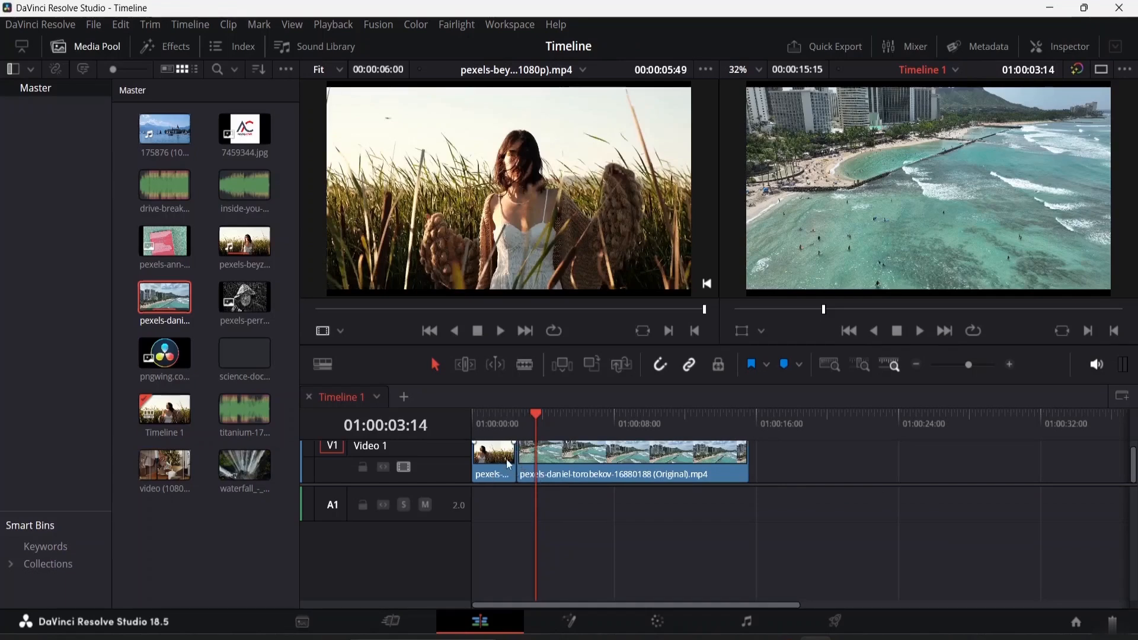
Select the edit point between the field and beach clips, roll it about one second later, and park the playhead at 01:00:01:07
click(496, 466)
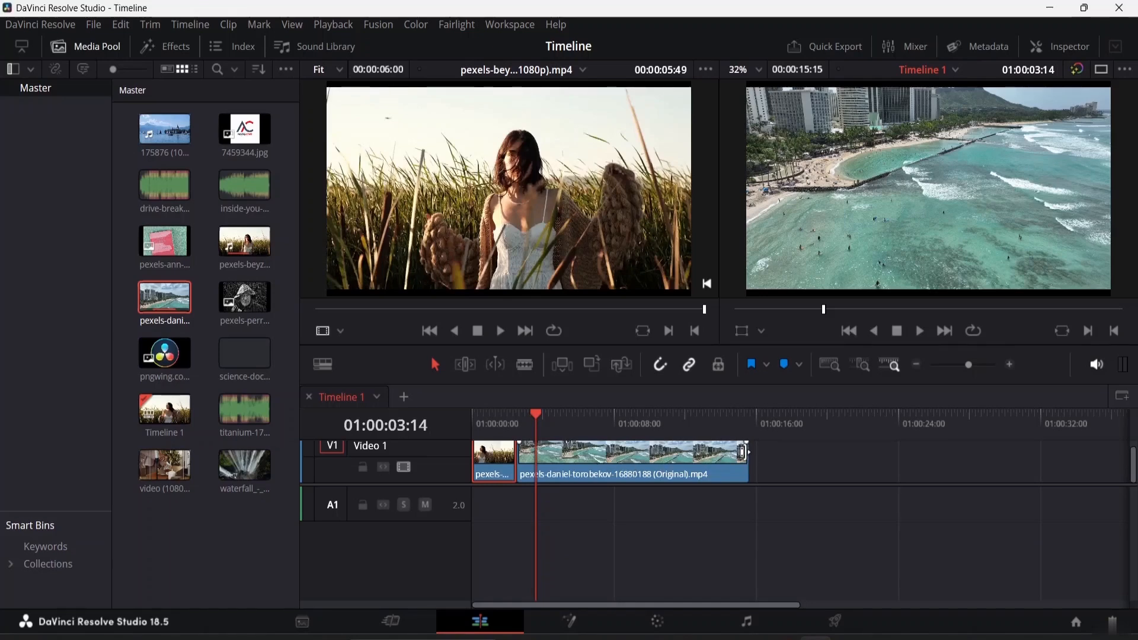
click(520, 457)
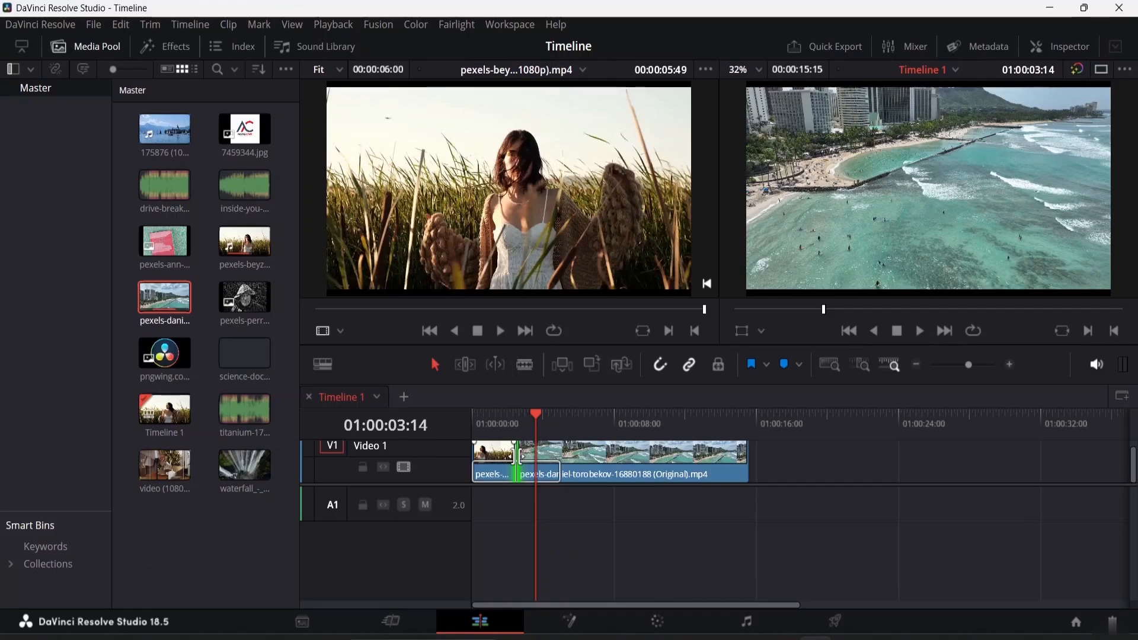
drag(519, 457, 531, 455)
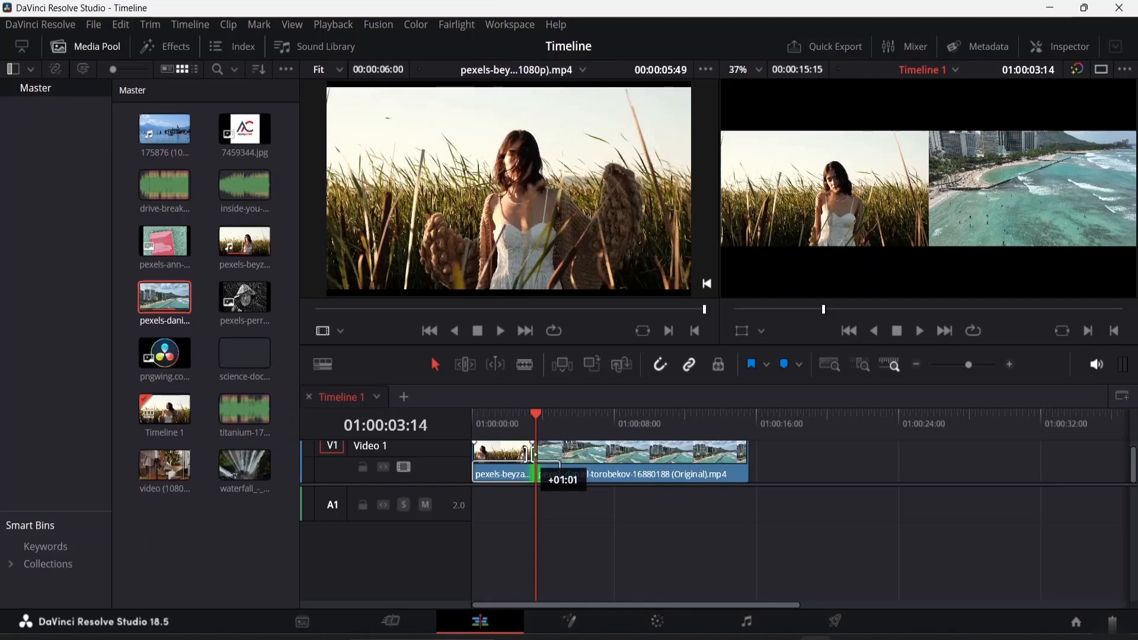
drag(530, 454, 496, 424)
click(609, 513)
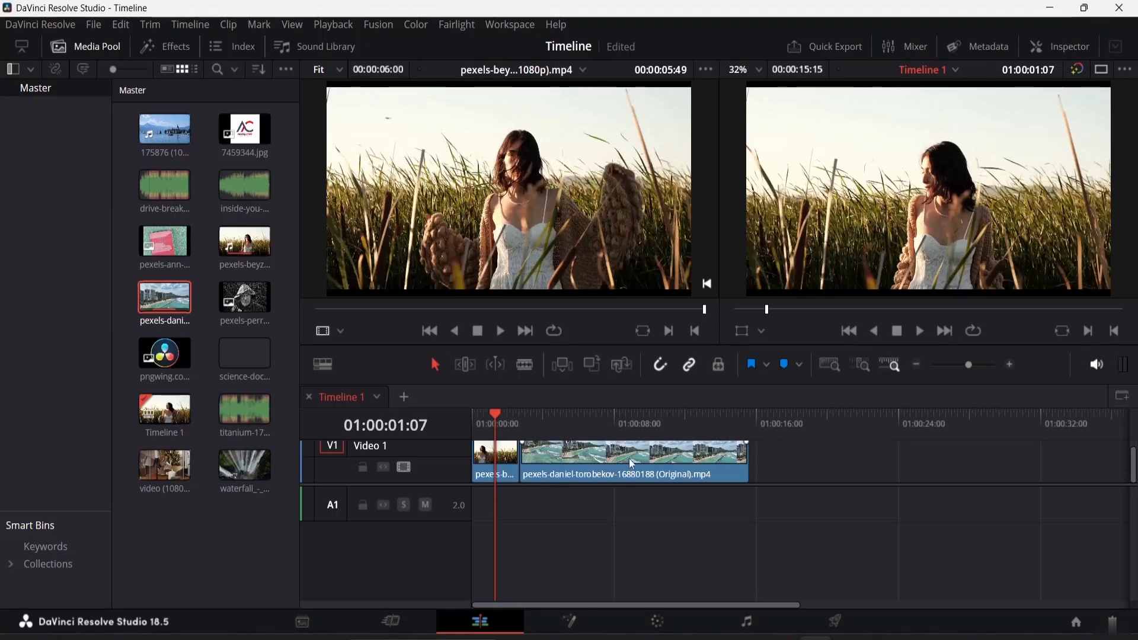
Open the beach clip in the source viewer and move the source playhead to the clip's start
click(467, 368)
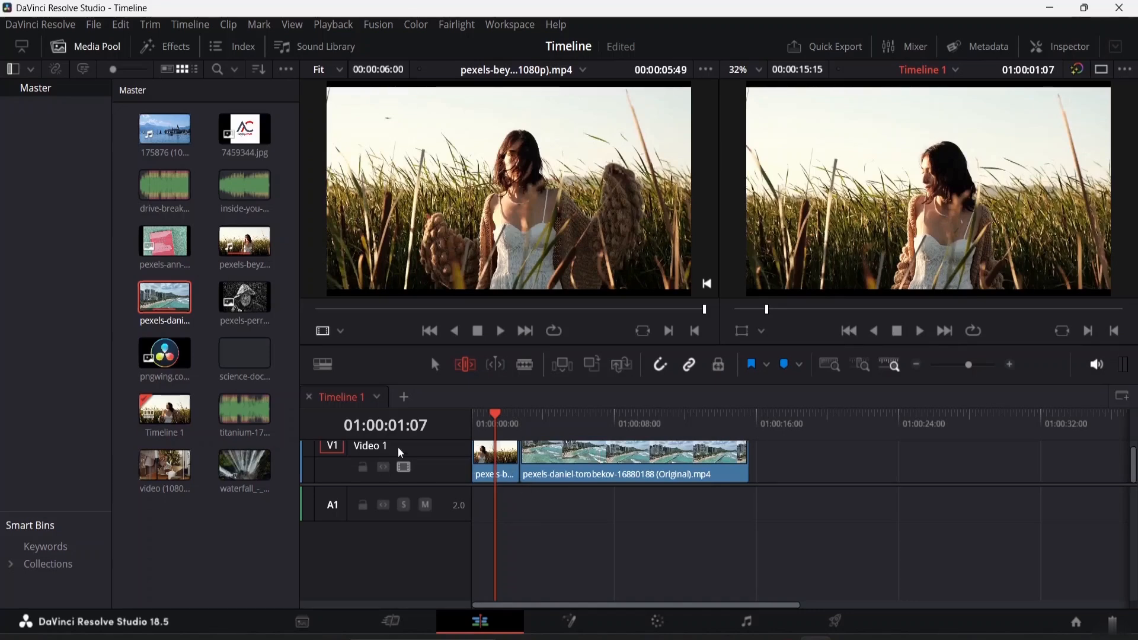
click(436, 367)
double_click(593, 462)
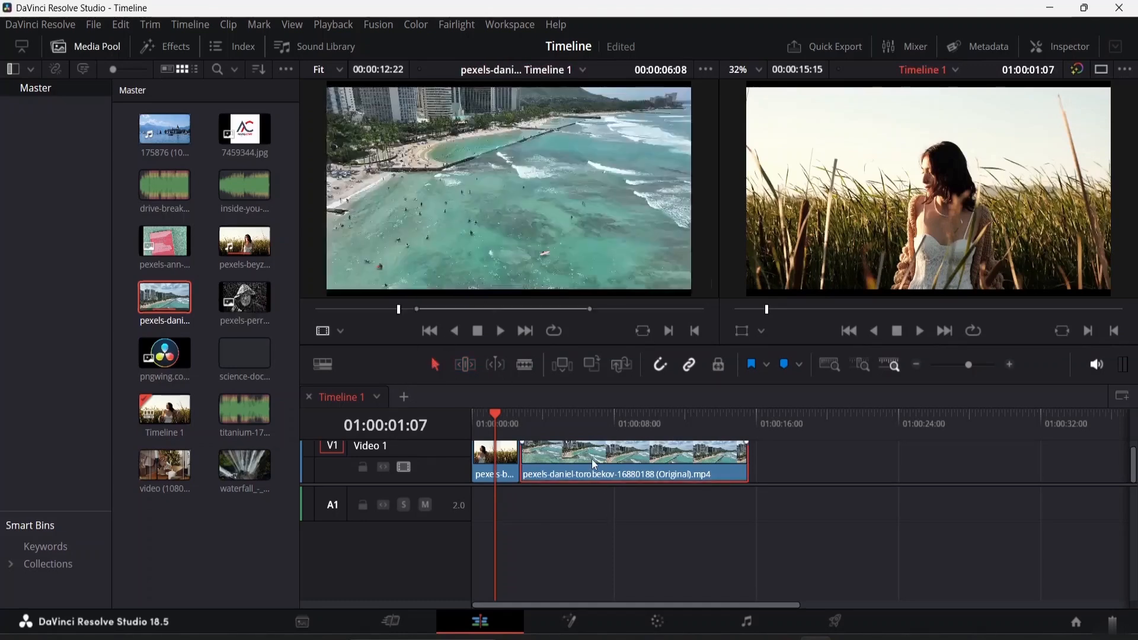
click(400, 310)
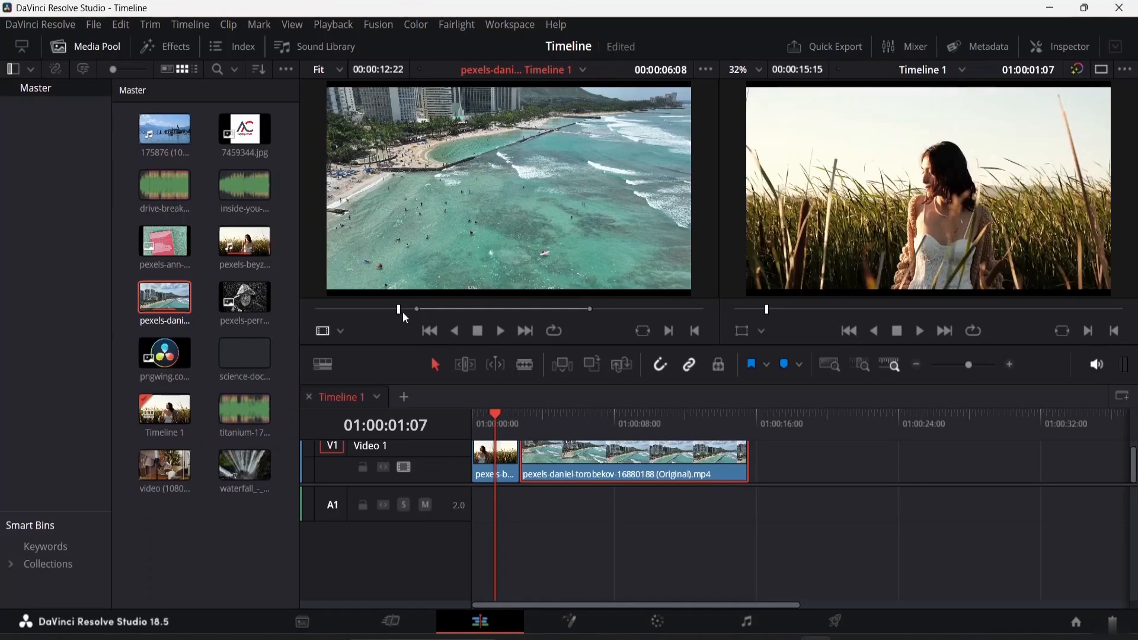
drag(399, 310, 248, 309)
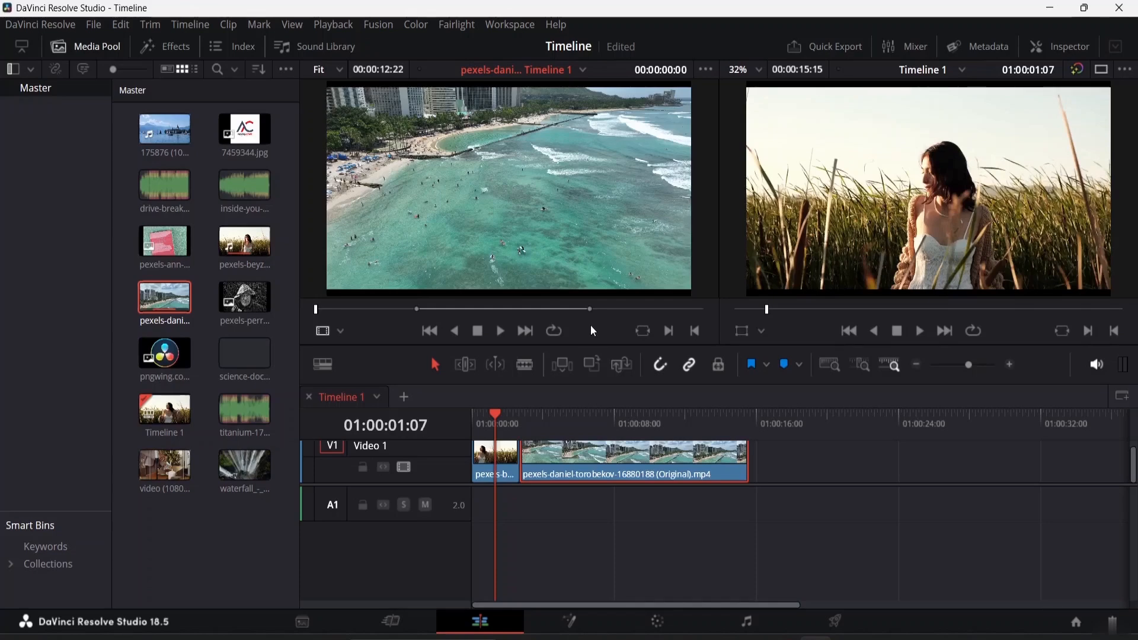
In Trim Edit Mode, slip the beach clip's content by dragging along it and settle near its original position
click(465, 365)
drag(562, 452, 892, 447)
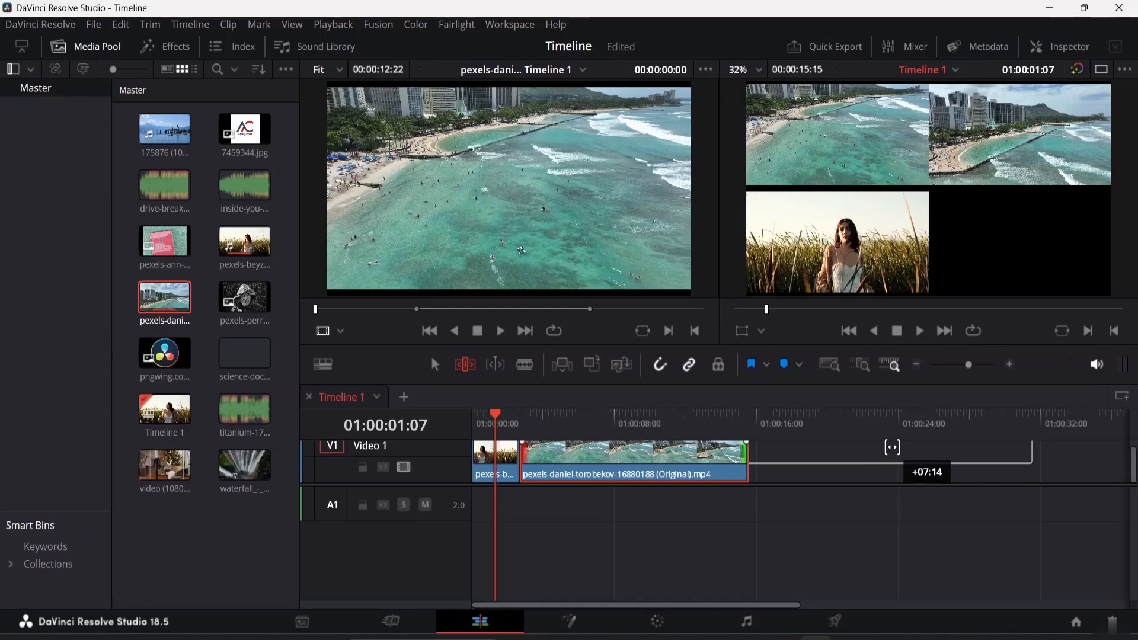
drag(891, 448, 622, 447)
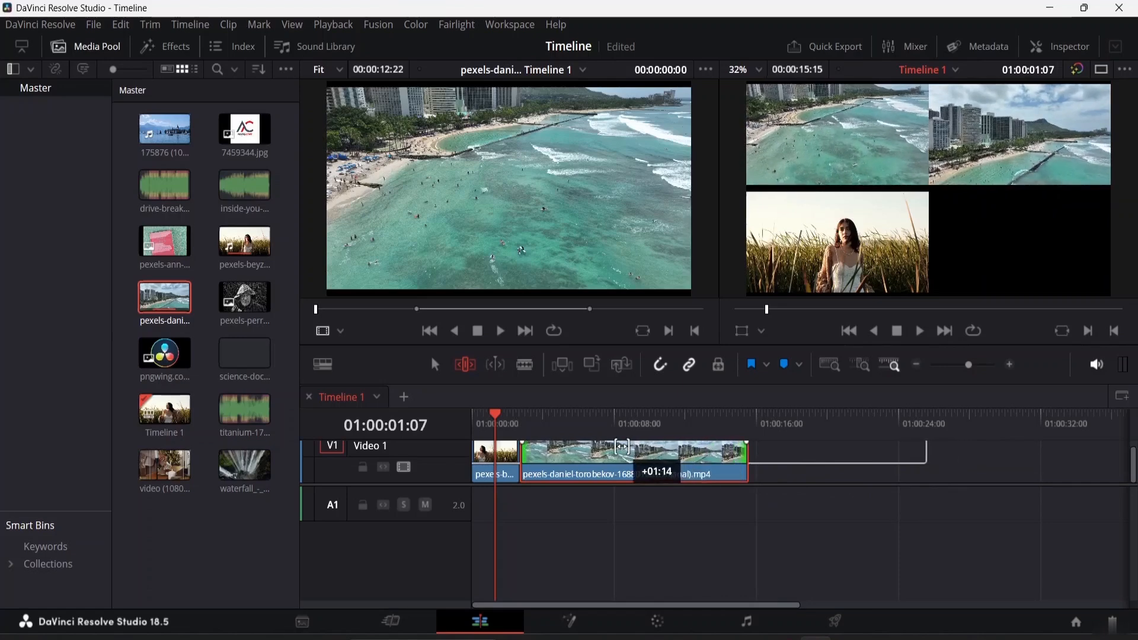
drag(623, 448, 573, 449)
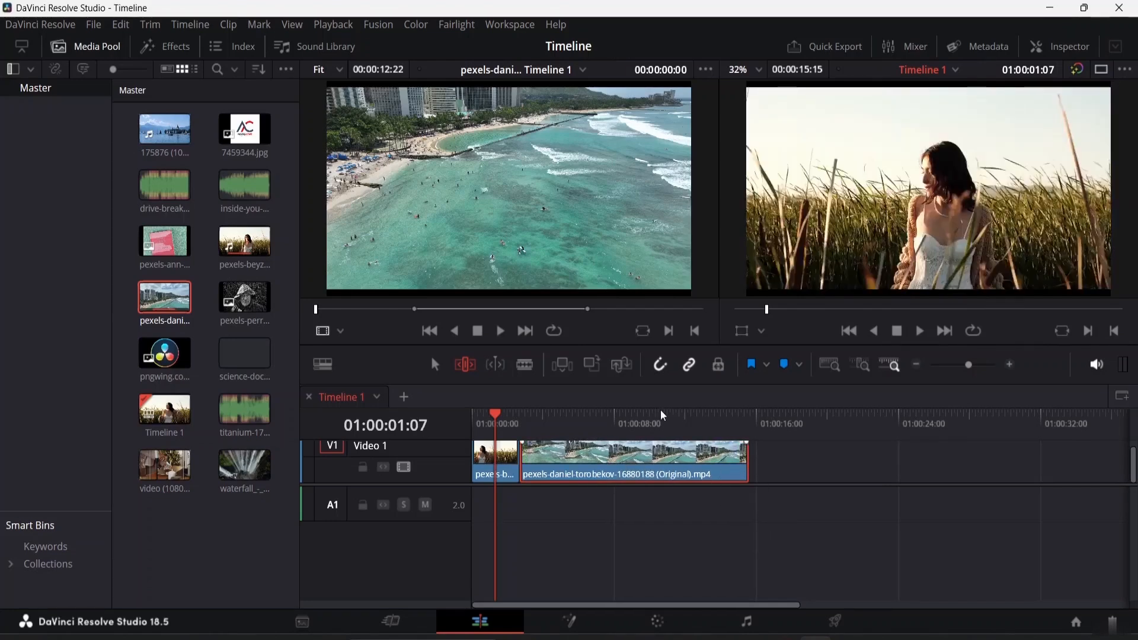
Enlarge the Video 1 track height and slip the field clip's content by -02:08
drag(1135, 459, 1132, 432)
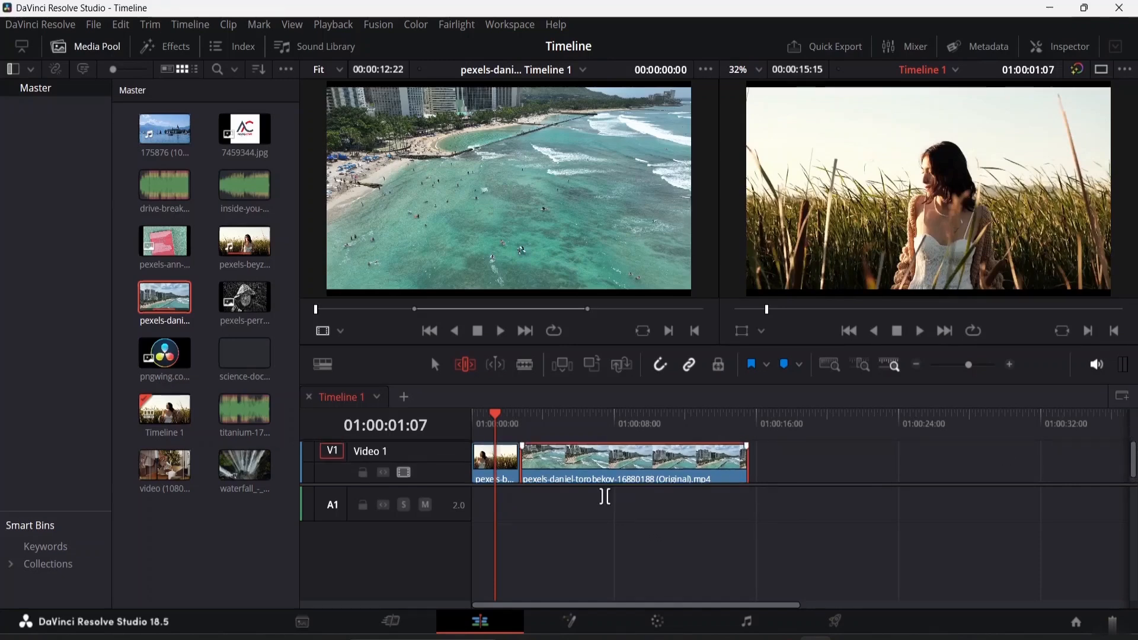
drag(600, 484, 407, 480)
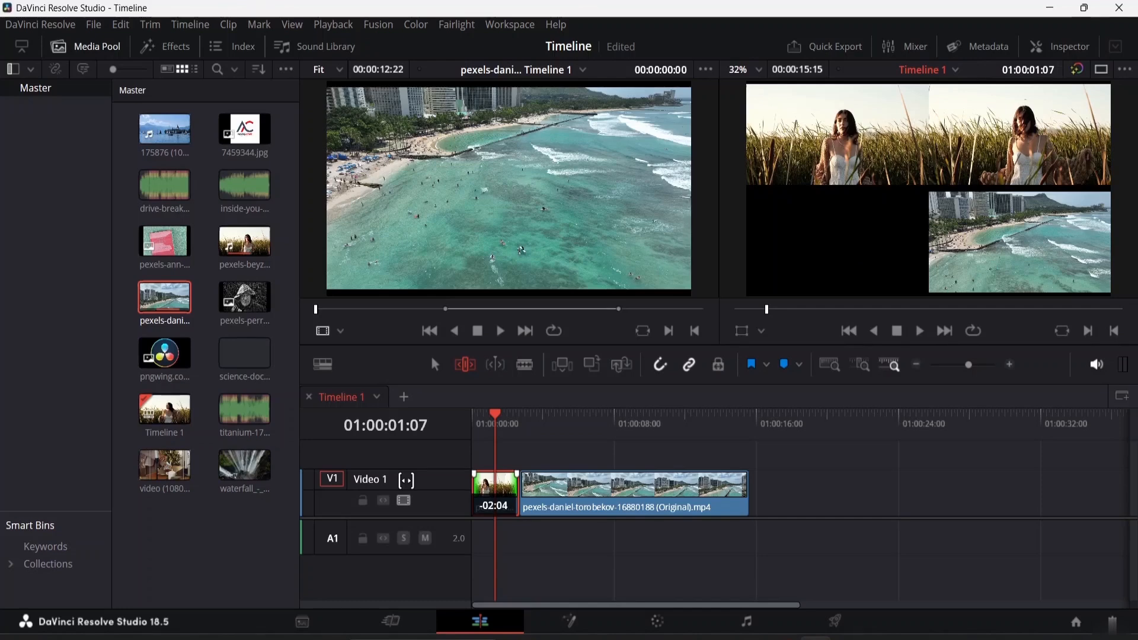
drag(406, 479, 400, 480)
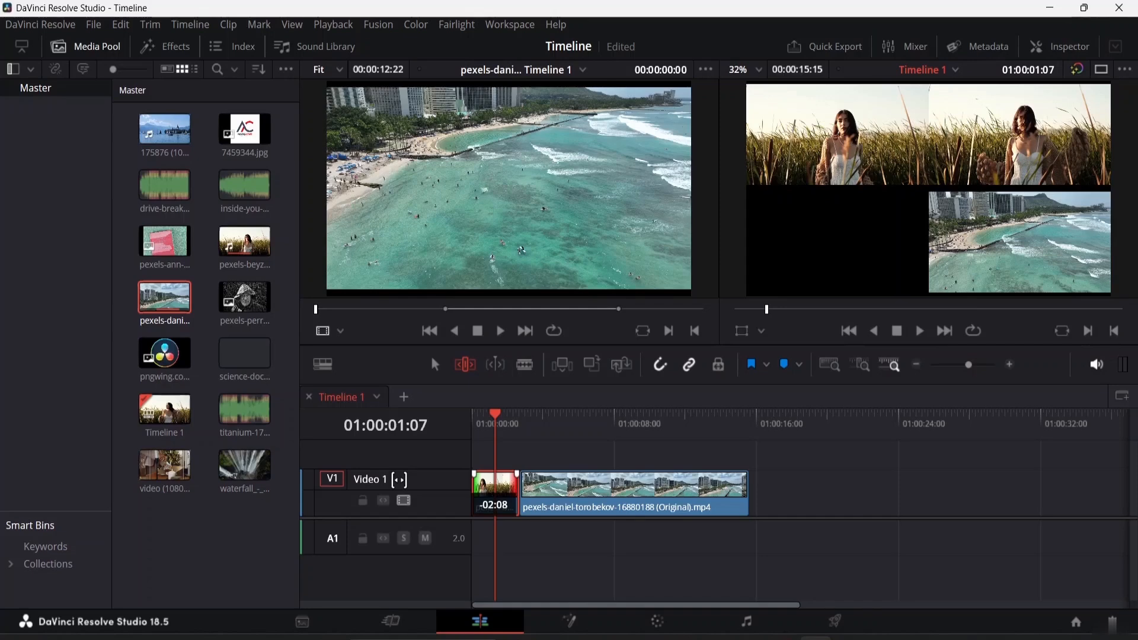
drag(399, 480, 400, 480)
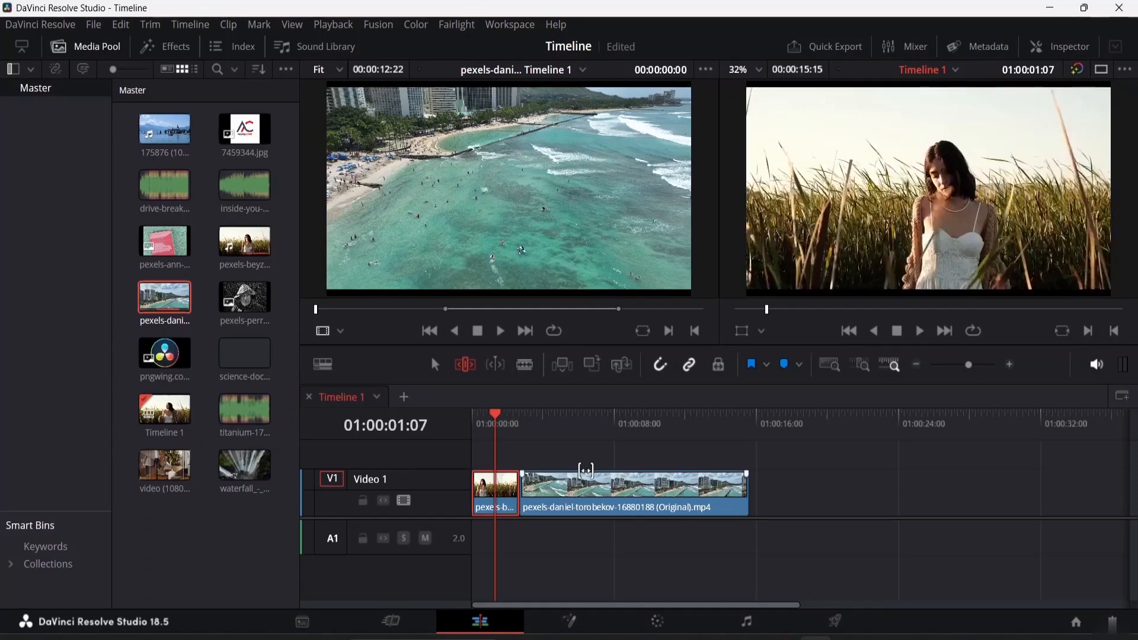
Play the timeline from the start and stop playback
drag(496, 417, 457, 414)
key(space)
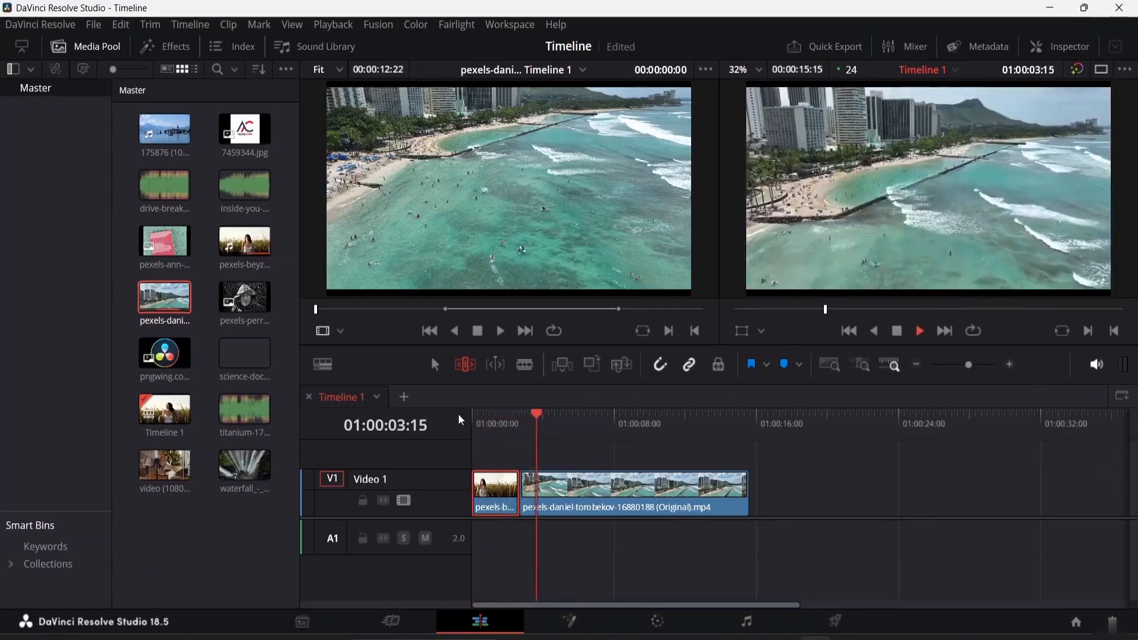
key(space)
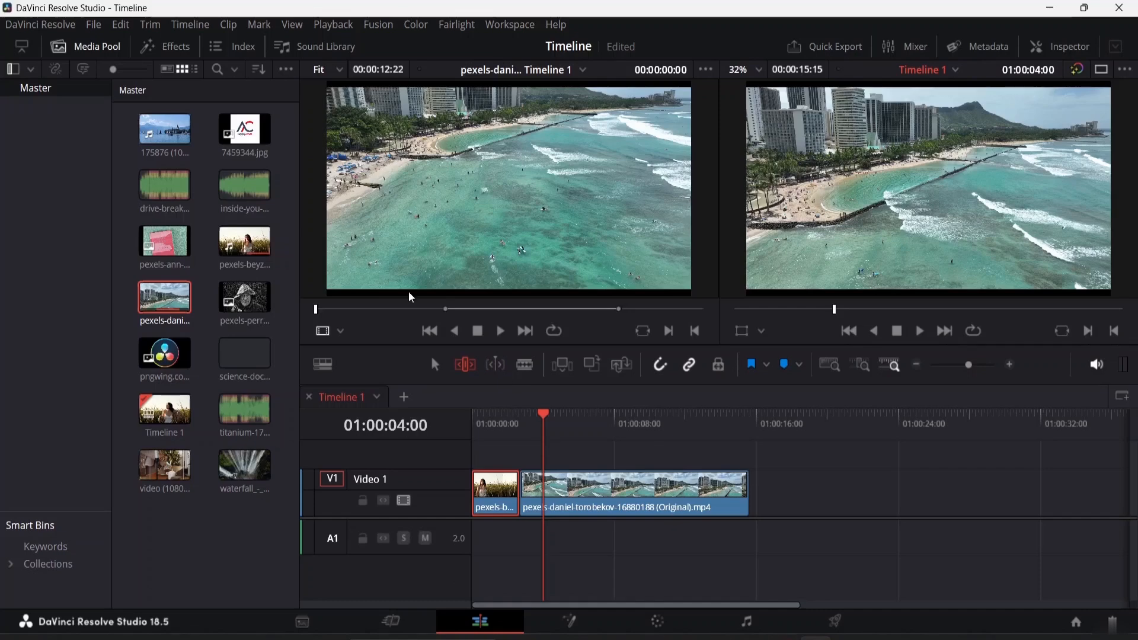
Turn on Dynamic Trim Mode with Slip selected and preview the trim around the playhead
right_click(498, 367)
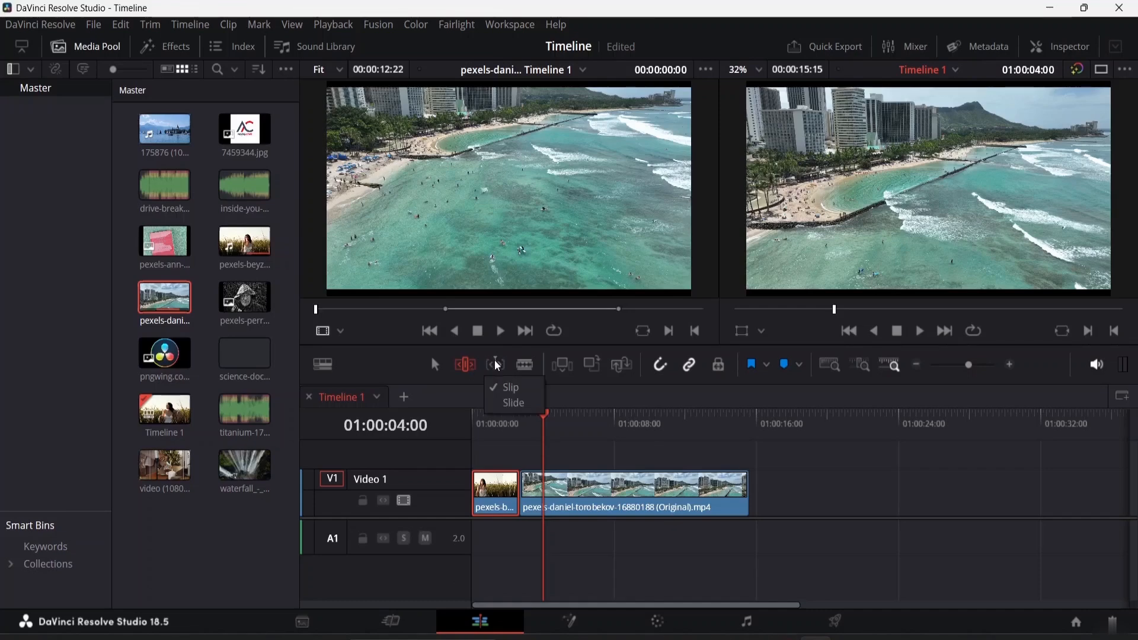
click(496, 365)
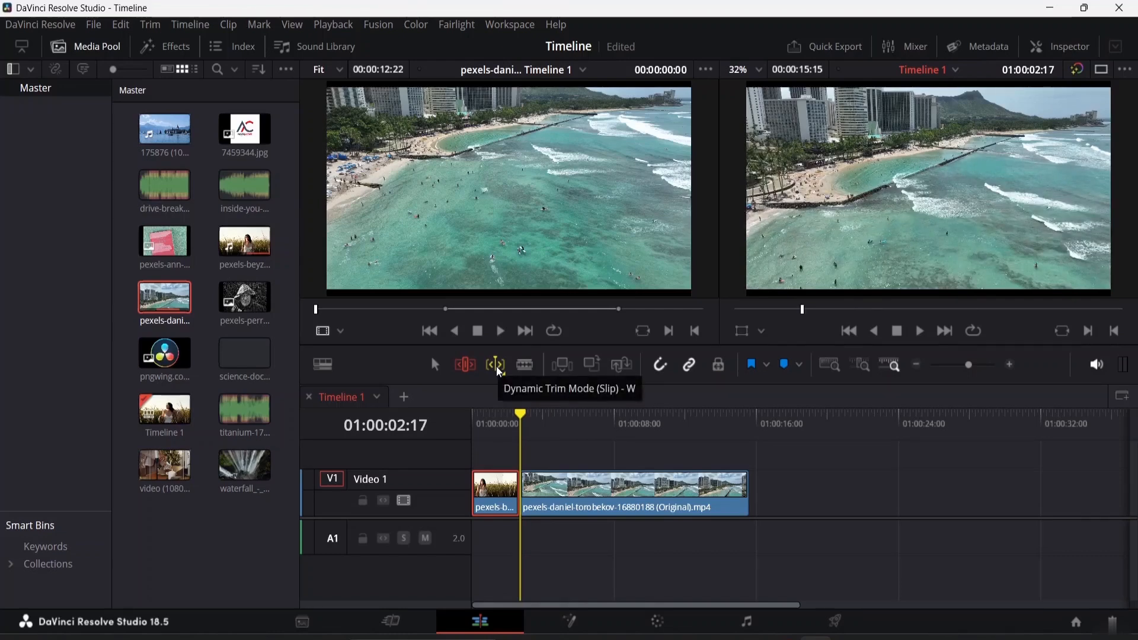
right_click(503, 370)
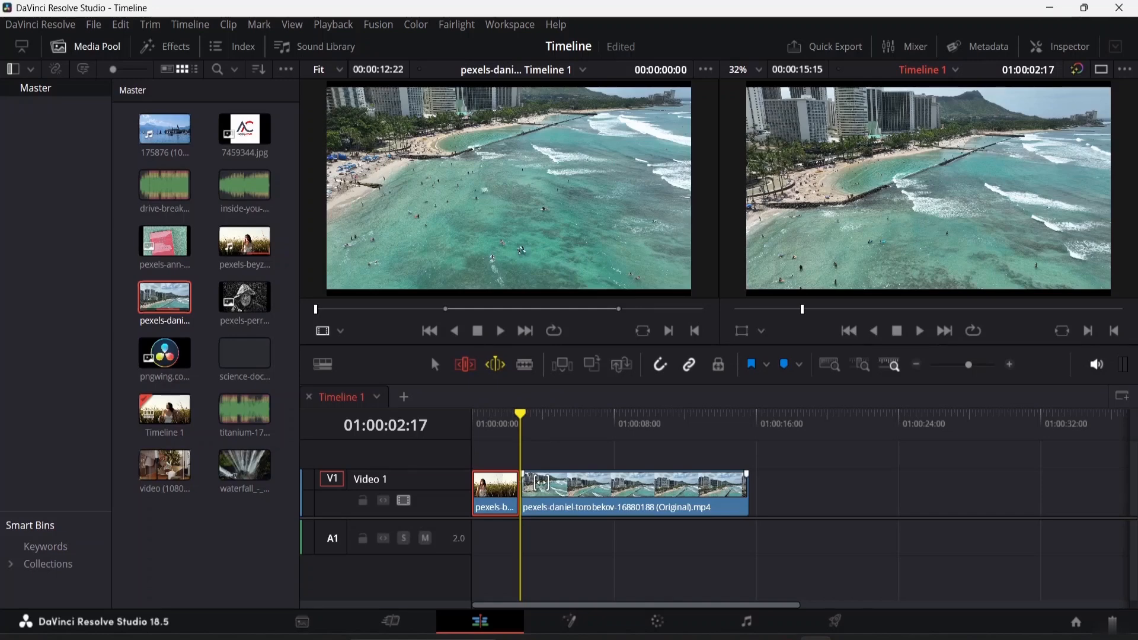
drag(557, 482, 517, 499)
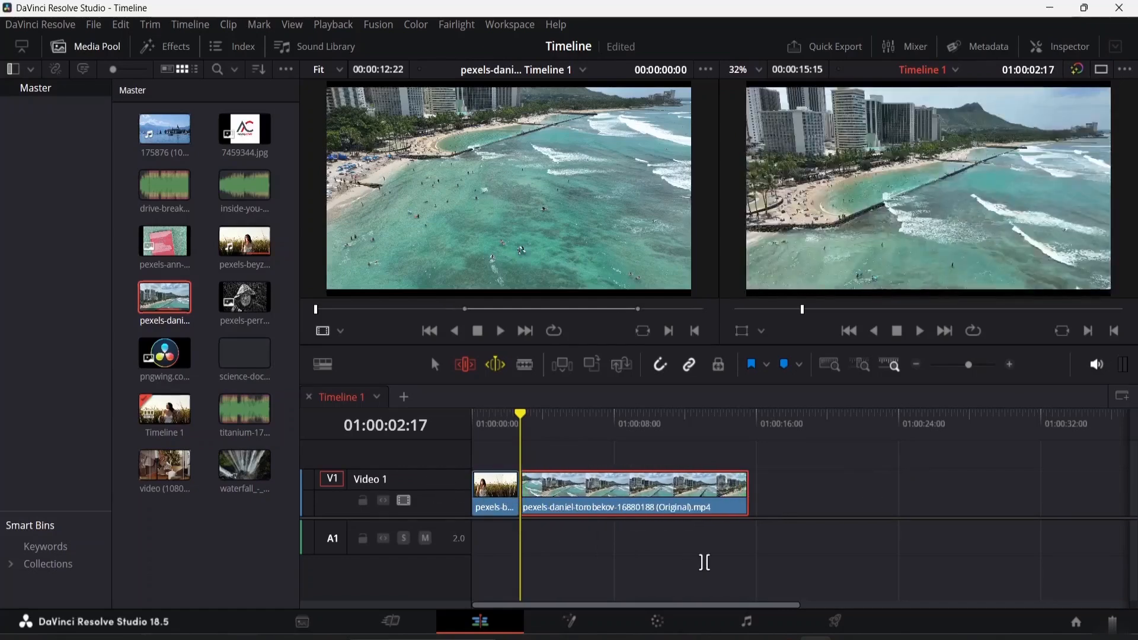
key(slash)
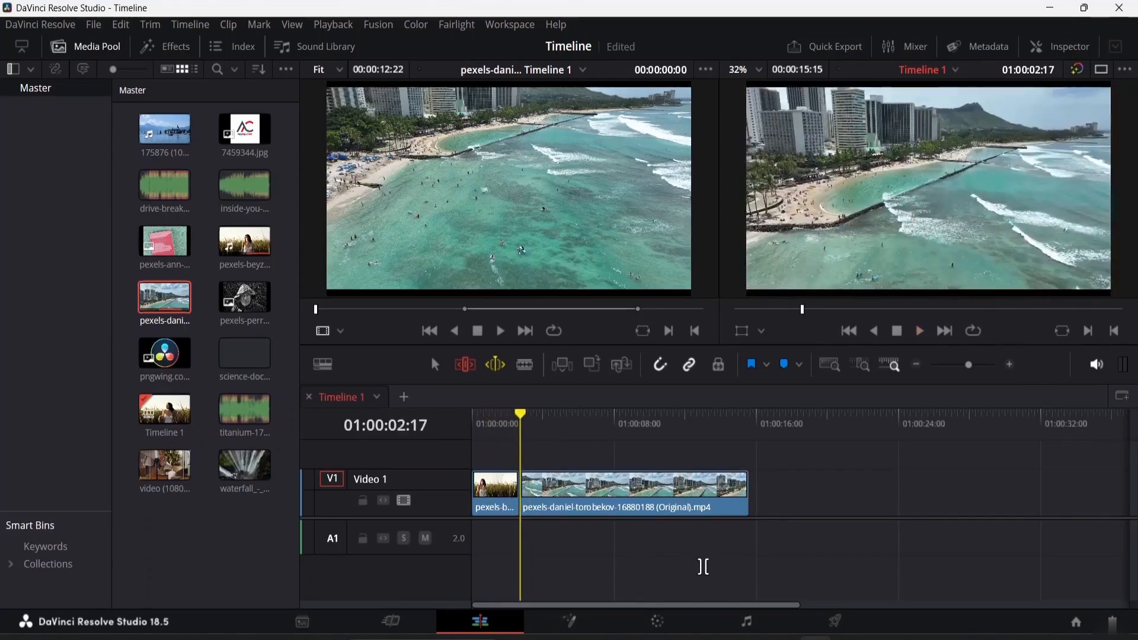
Switch dynamic trim back to Slip, play and stop the timeline, and drag across the beach clip
right_click(501, 369)
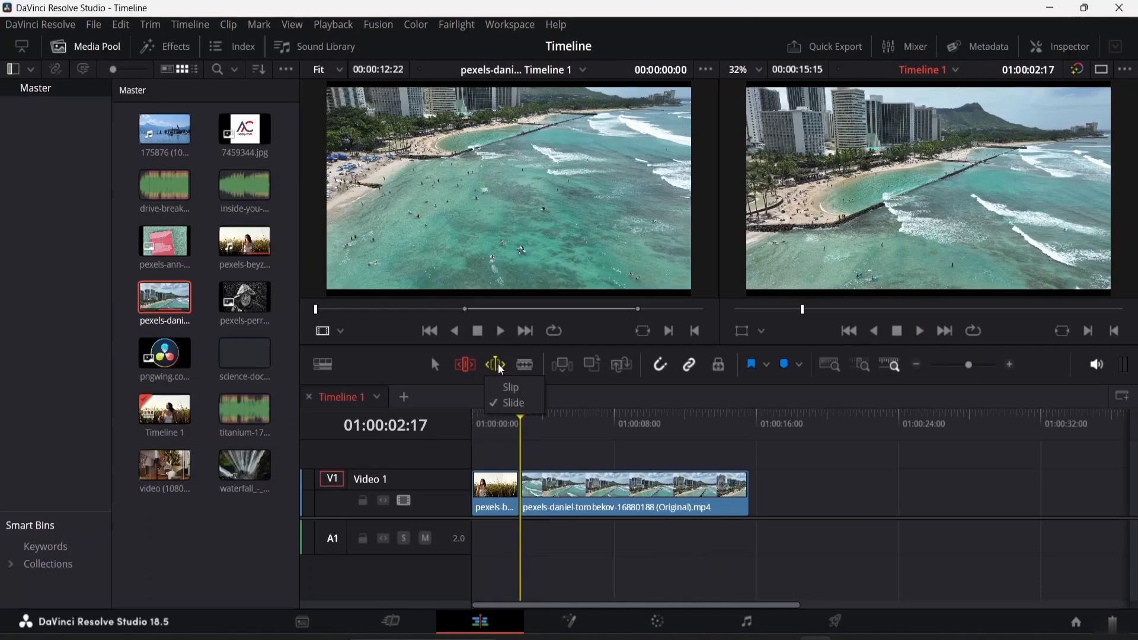
click(519, 386)
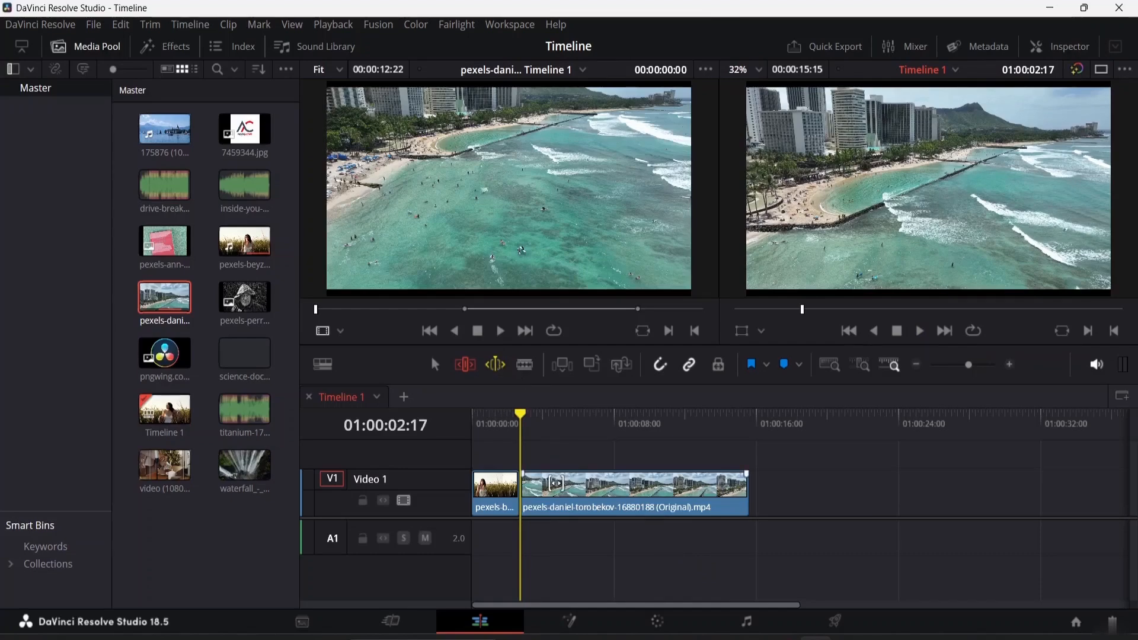
key(space)
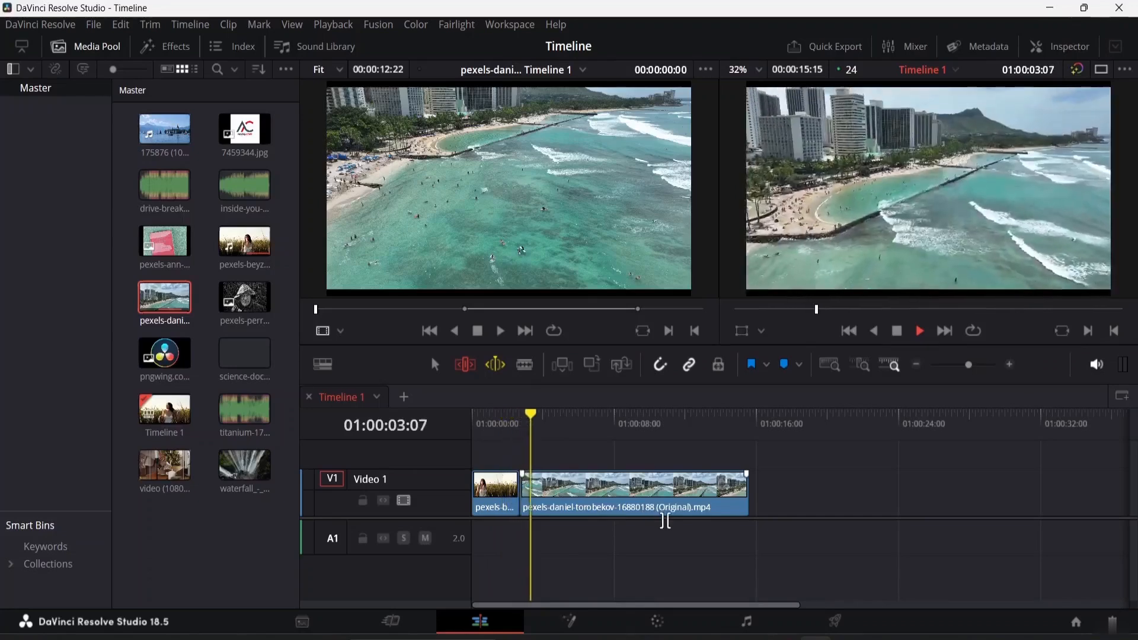
key(space)
drag(592, 491, 514, 485)
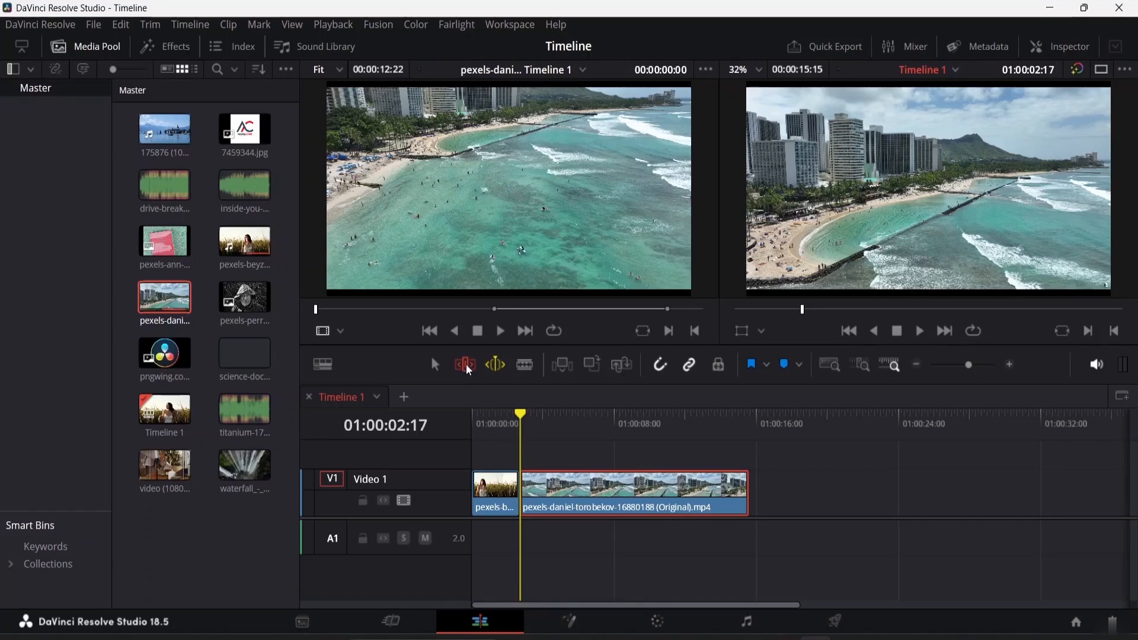
Toggle Dynamic Trim Mode off and on again and play the timeline
click(497, 367)
click(496, 365)
key(space)
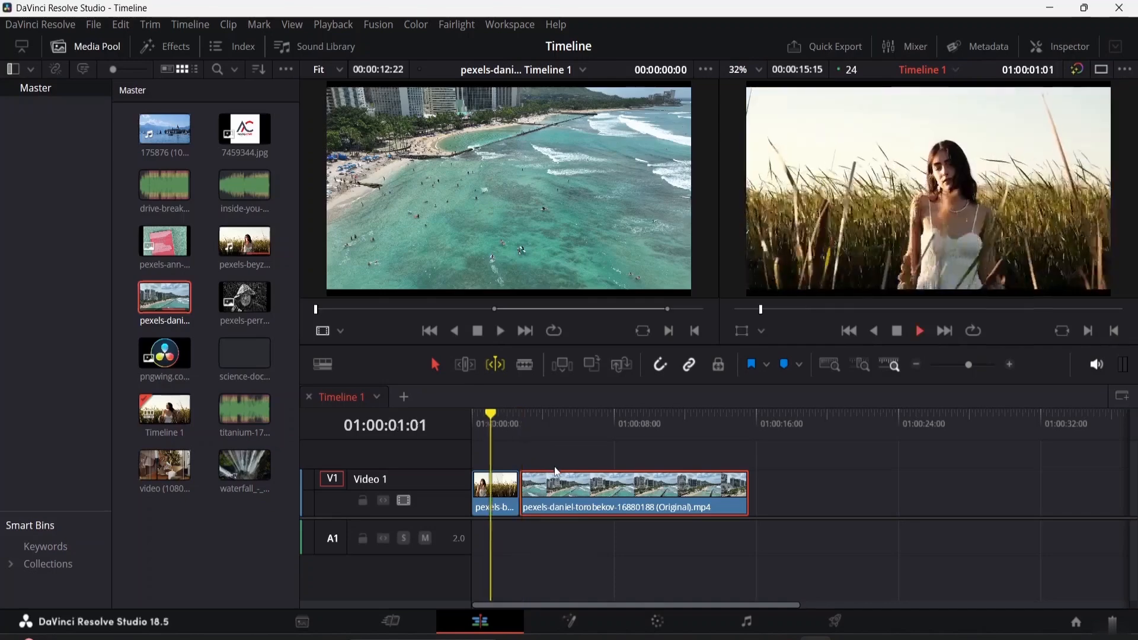
Switch Dynamic Trim Mode from Slip to Slide and preview the trim around the playhead several times
key(space)
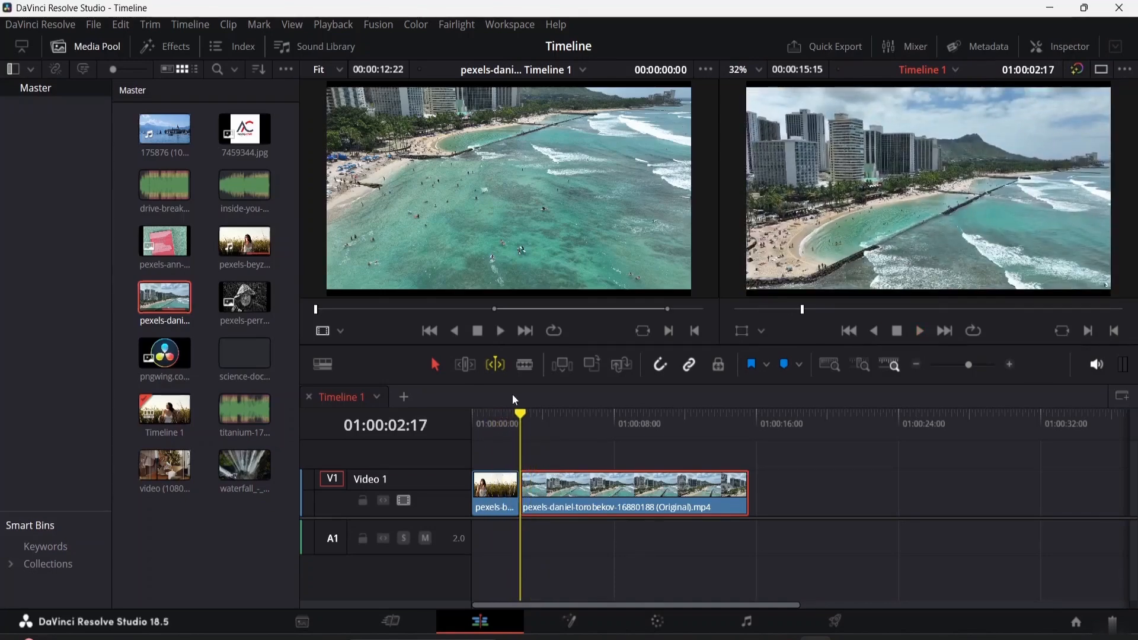
key(s)
key(space)
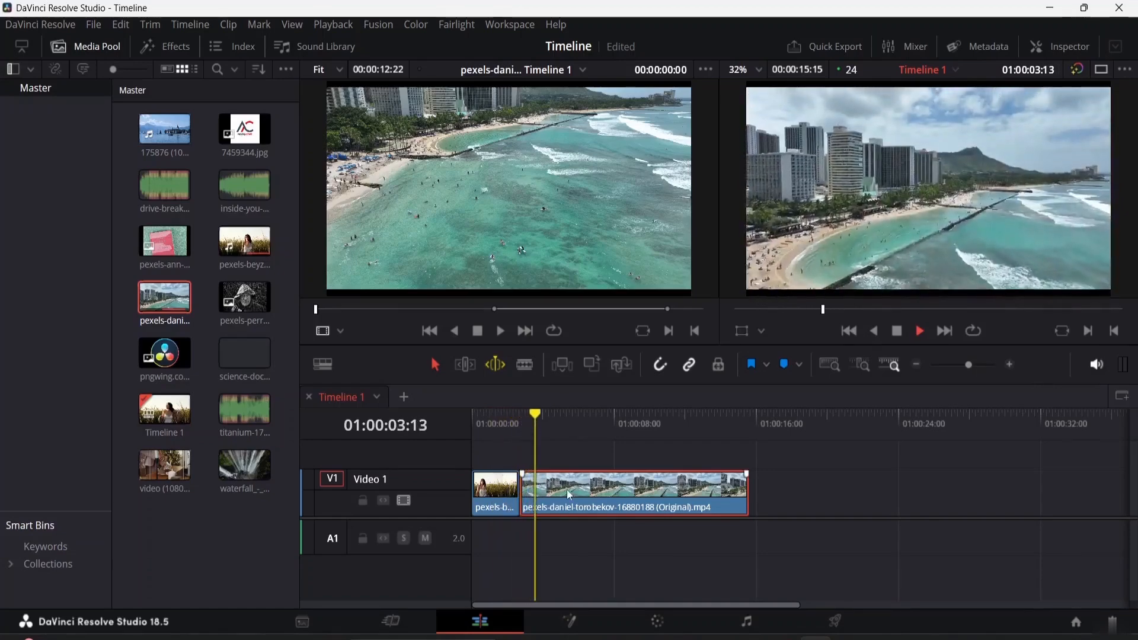
key(slash)
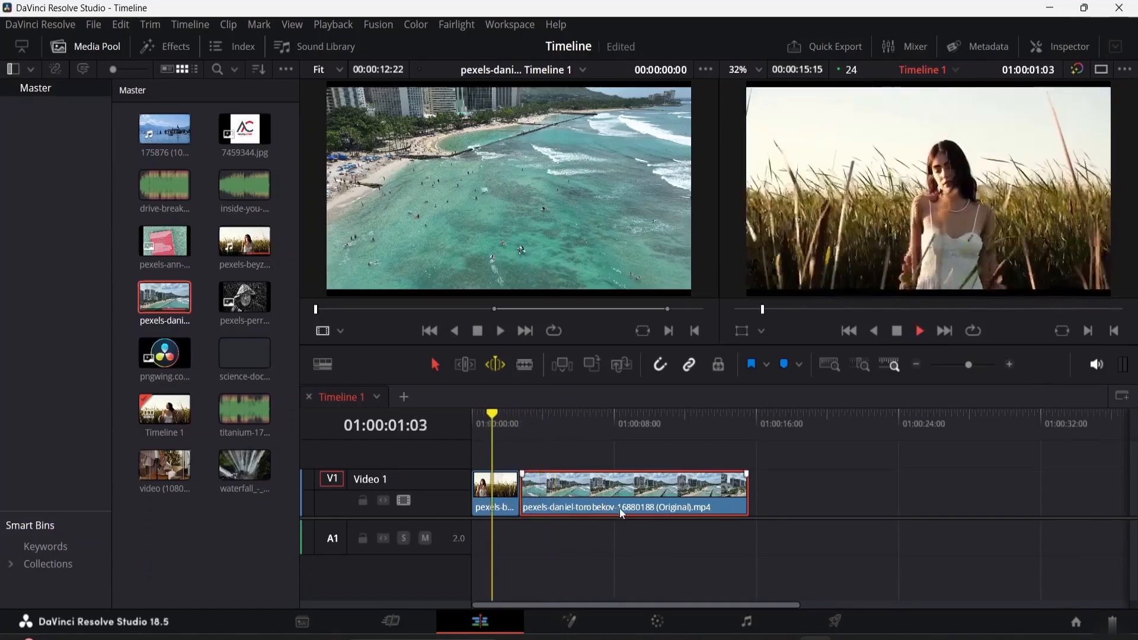
key(space)
key(slash)
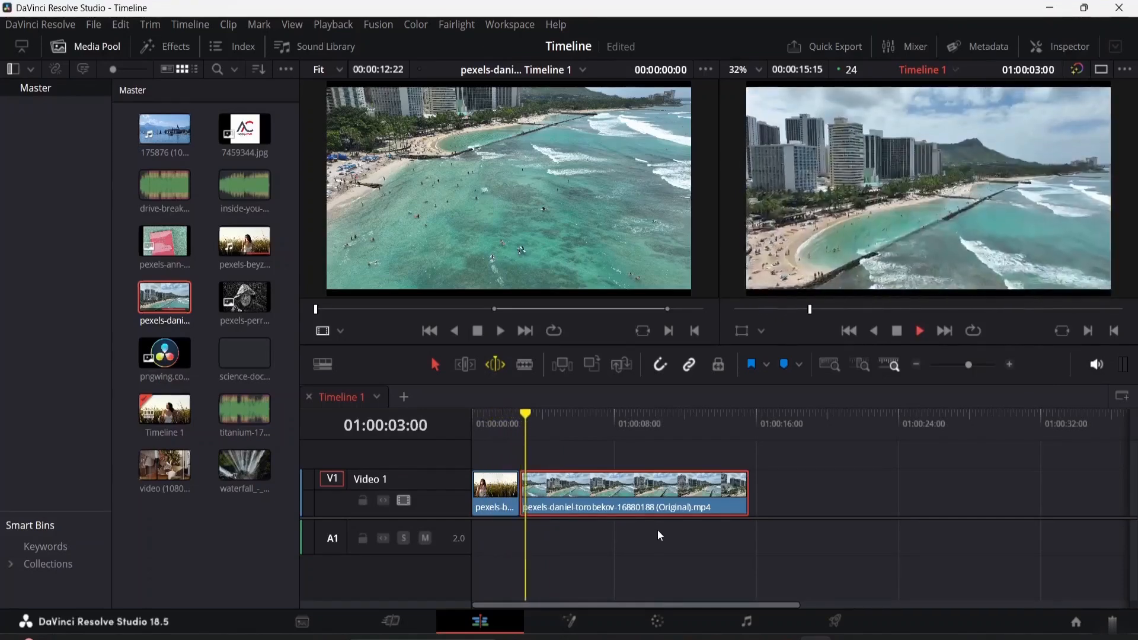
key(space)
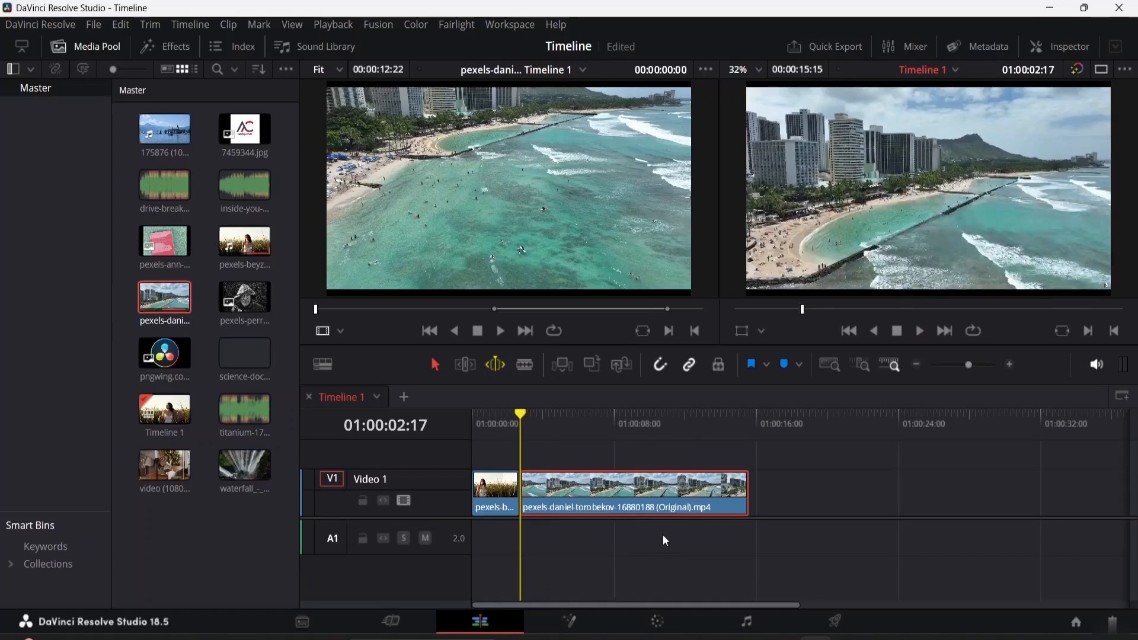
Turn Dynamic Trim Mode off
right_click(495, 366)
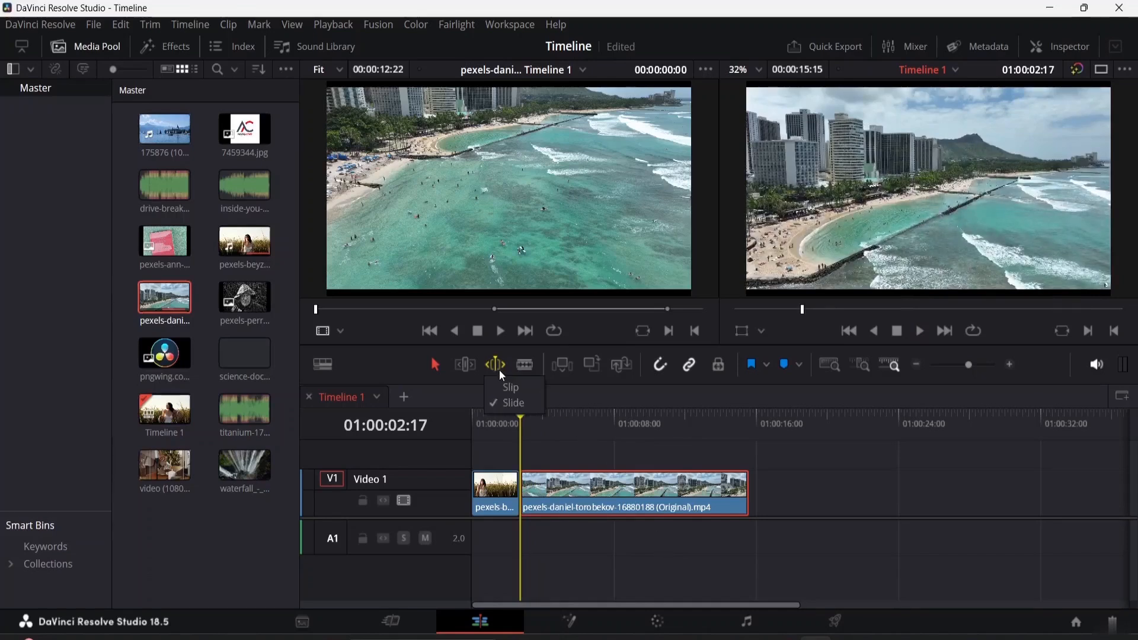
click(496, 367)
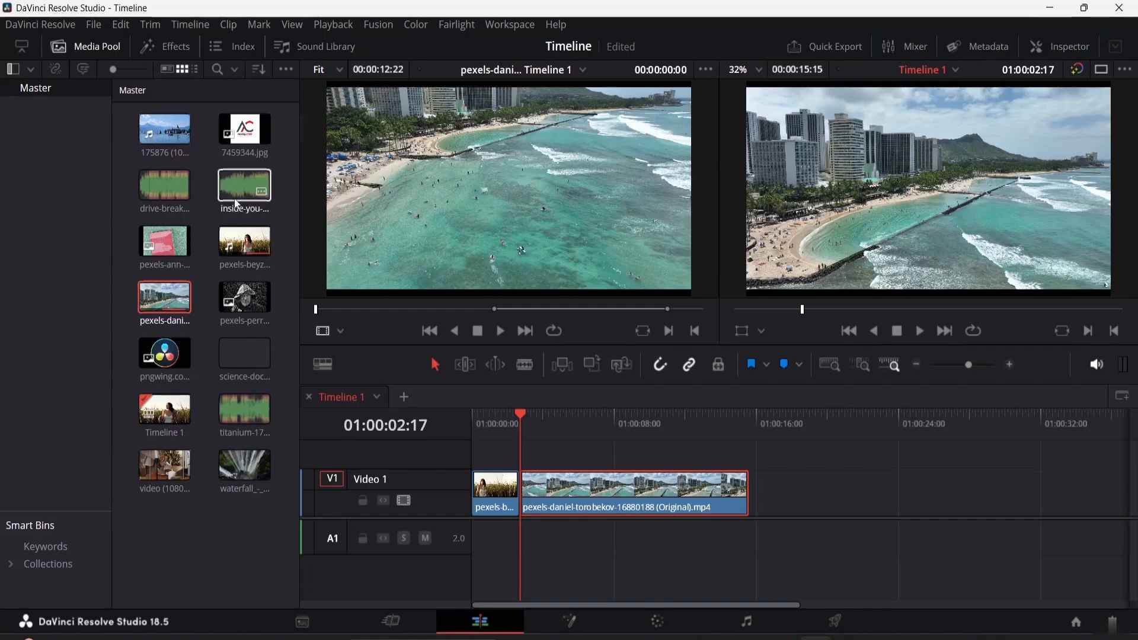
Load the waterfall clip into the source viewer and mark in and out points spanning 00:00:04:07
click(243, 461)
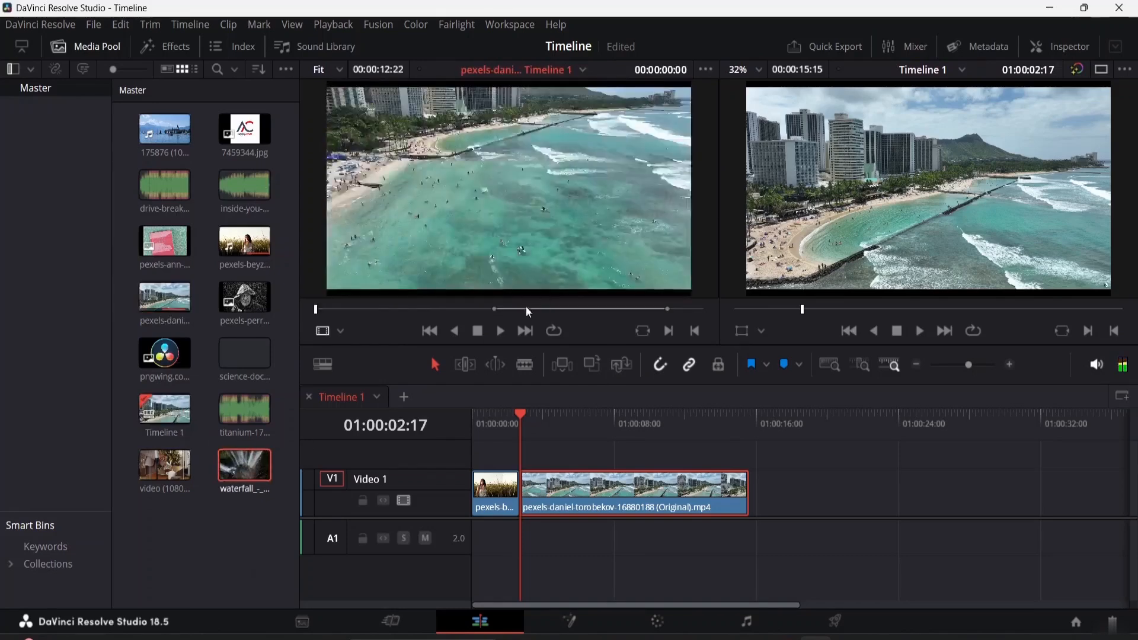
double_click(245, 467)
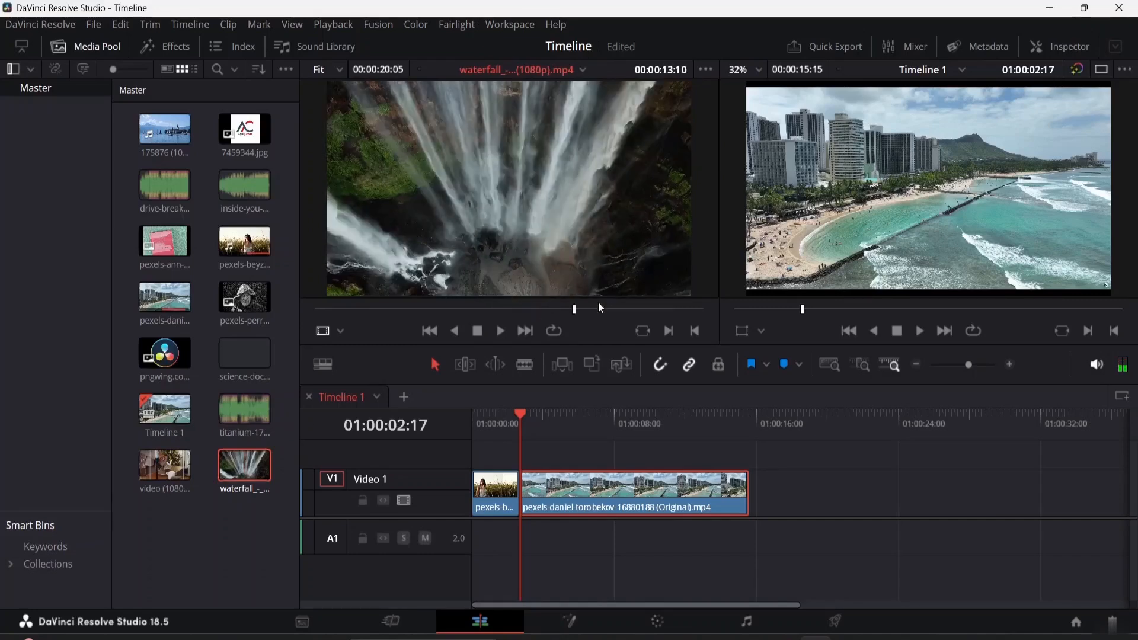
drag(577, 313, 427, 313)
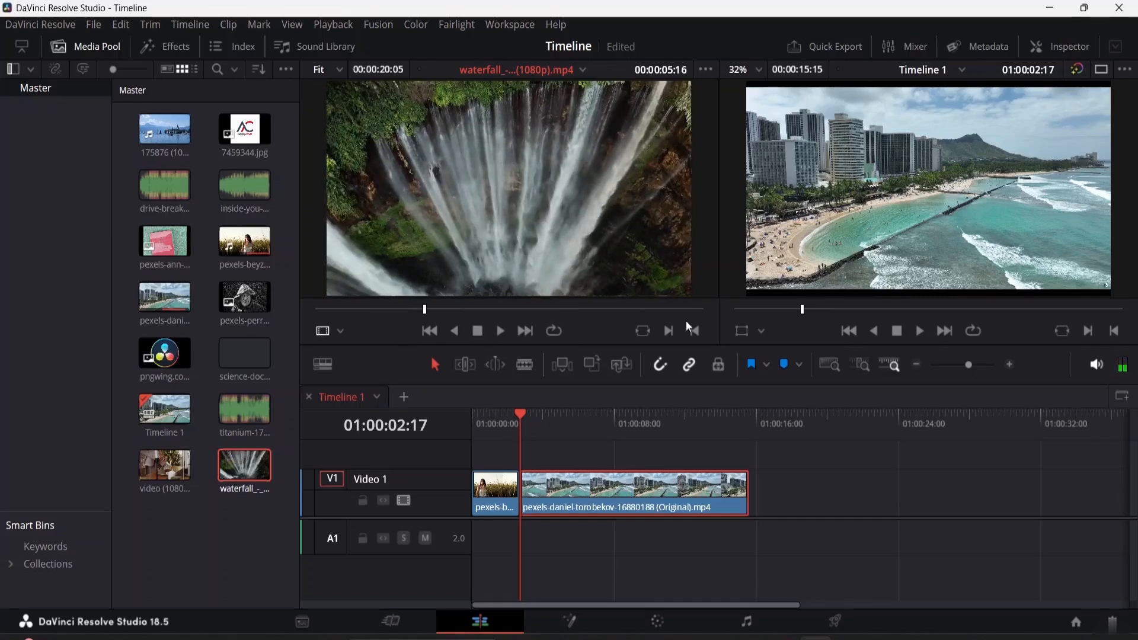
key(space)
click(670, 332)
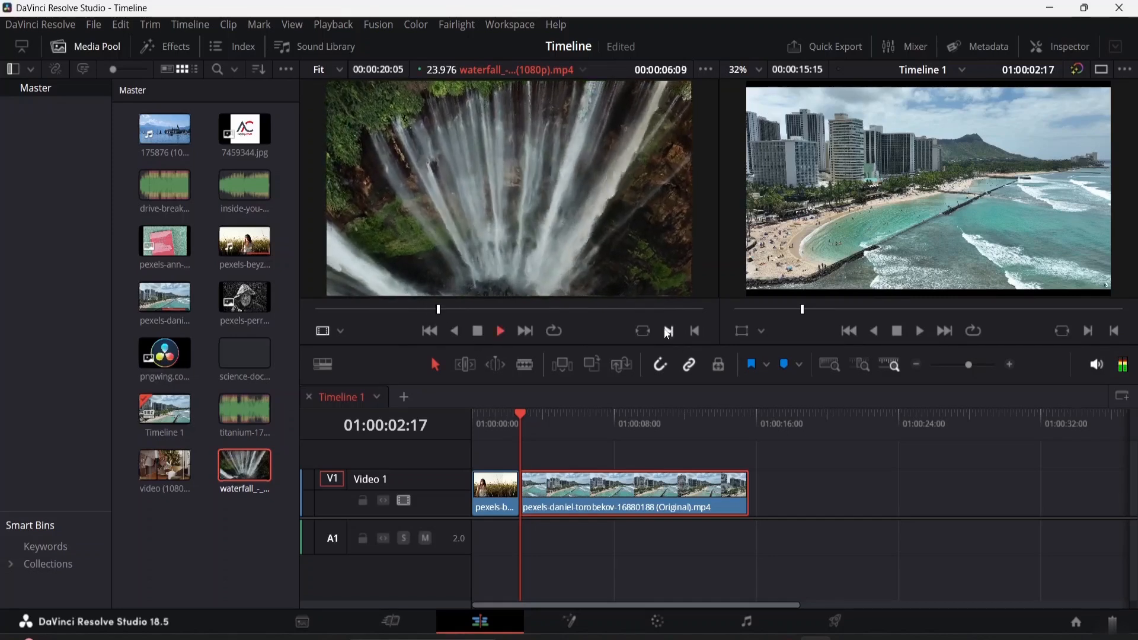
click(695, 330)
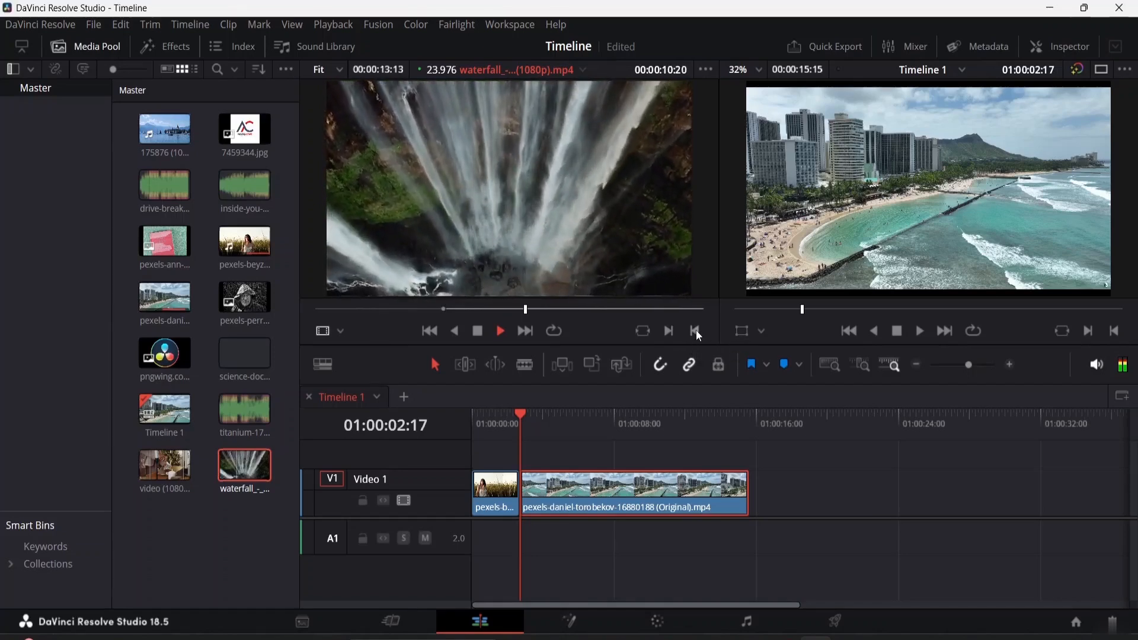
key(space)
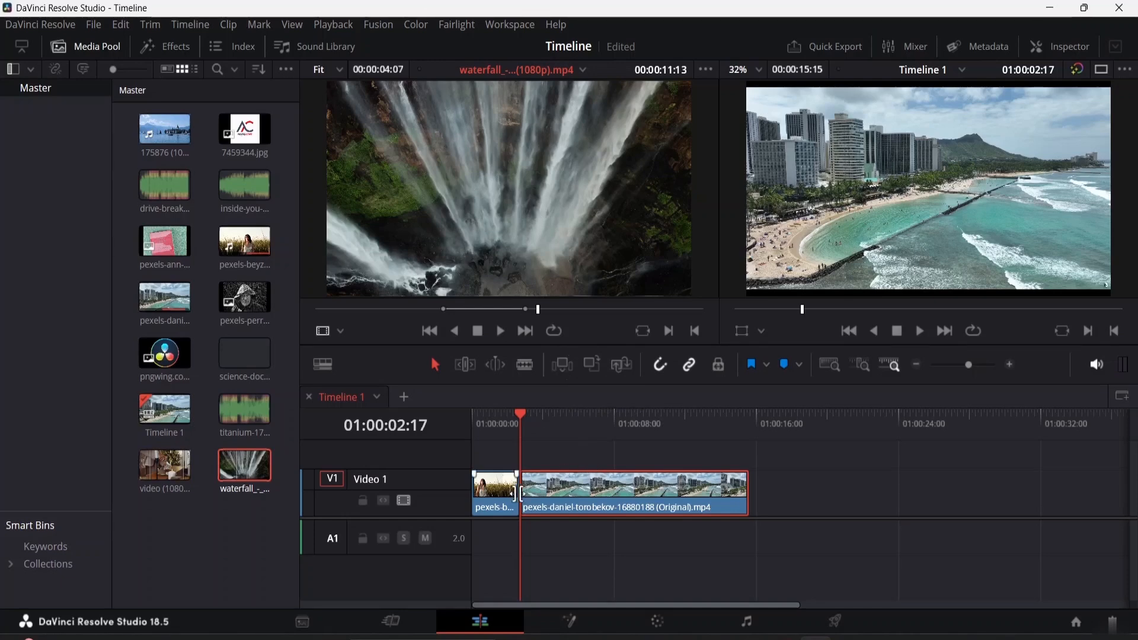
Place the playhead at the beach clip's start and insert the marked waterfall clip there
click(511, 414)
drag(512, 413, 513, 415)
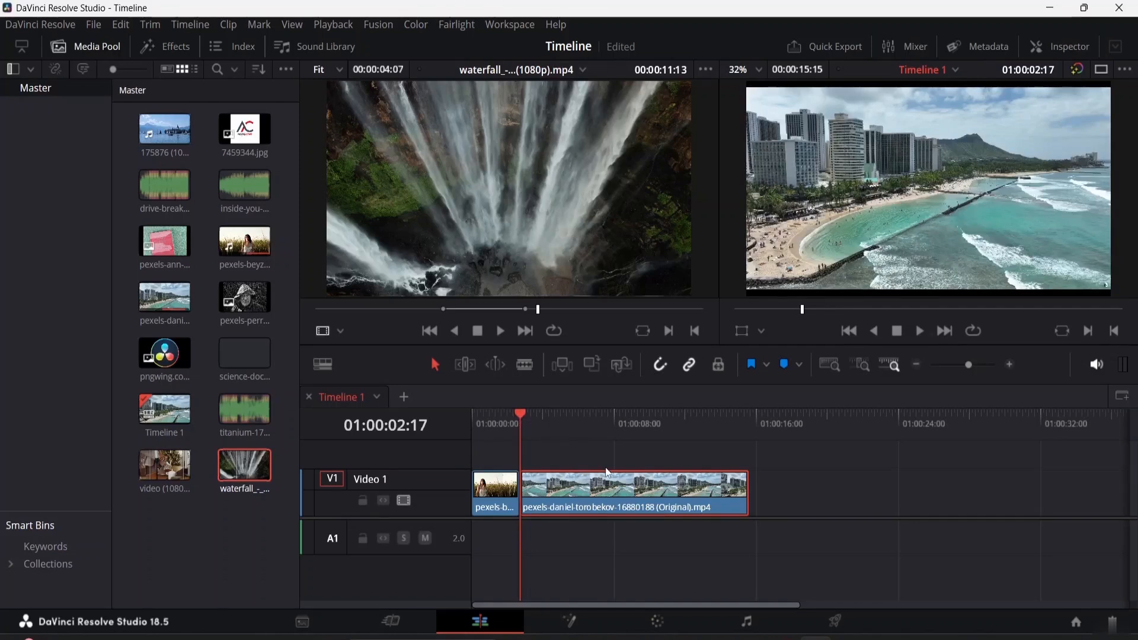
click(561, 365)
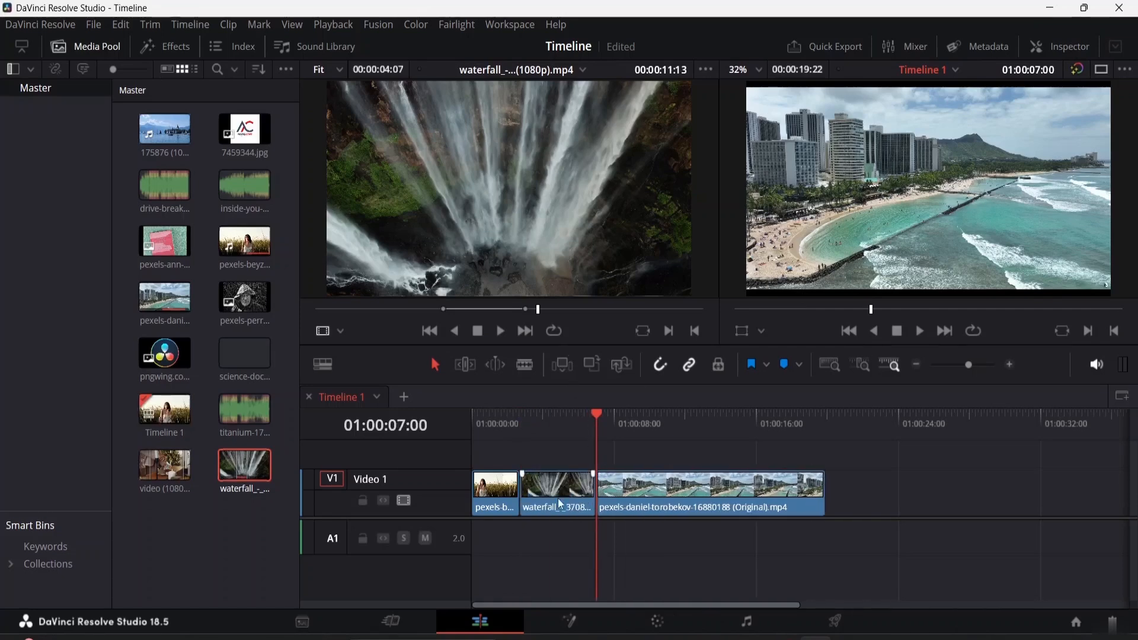
Play the timeline through the inserted waterfall clip
mouse_move(597, 412)
mouse_down()
mouse_move(501, 420)
mouse_move(599, 432)
mouse_up()
key(space)
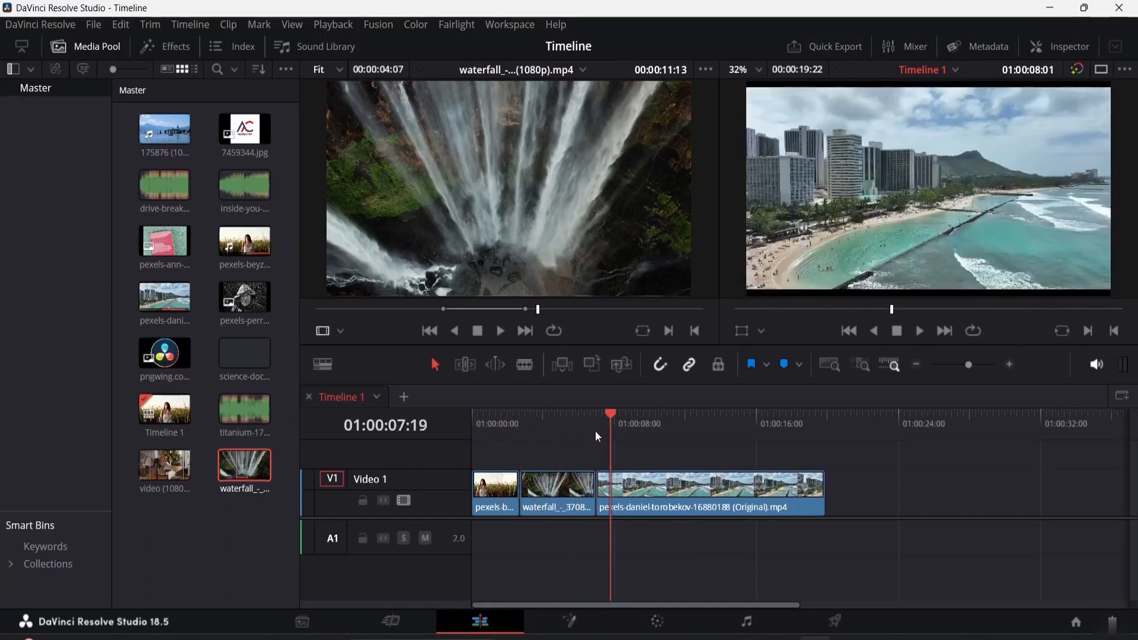
click(499, 427)
Delete the inserted waterfall clip and slide the beach clip back against the first clip
click(566, 508)
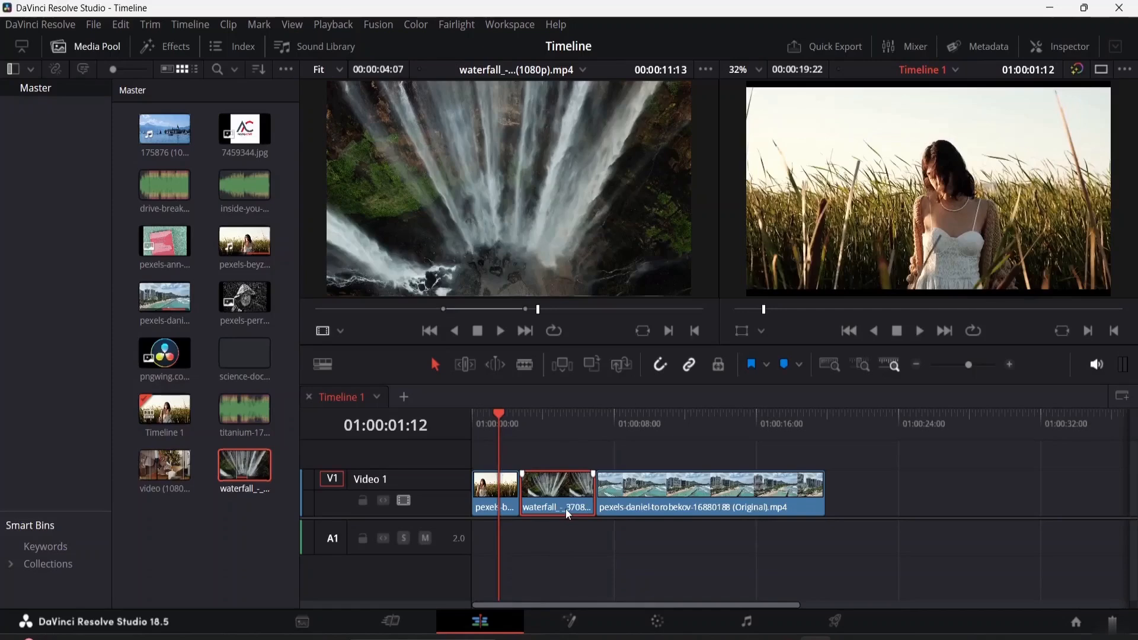
key(BackSpace)
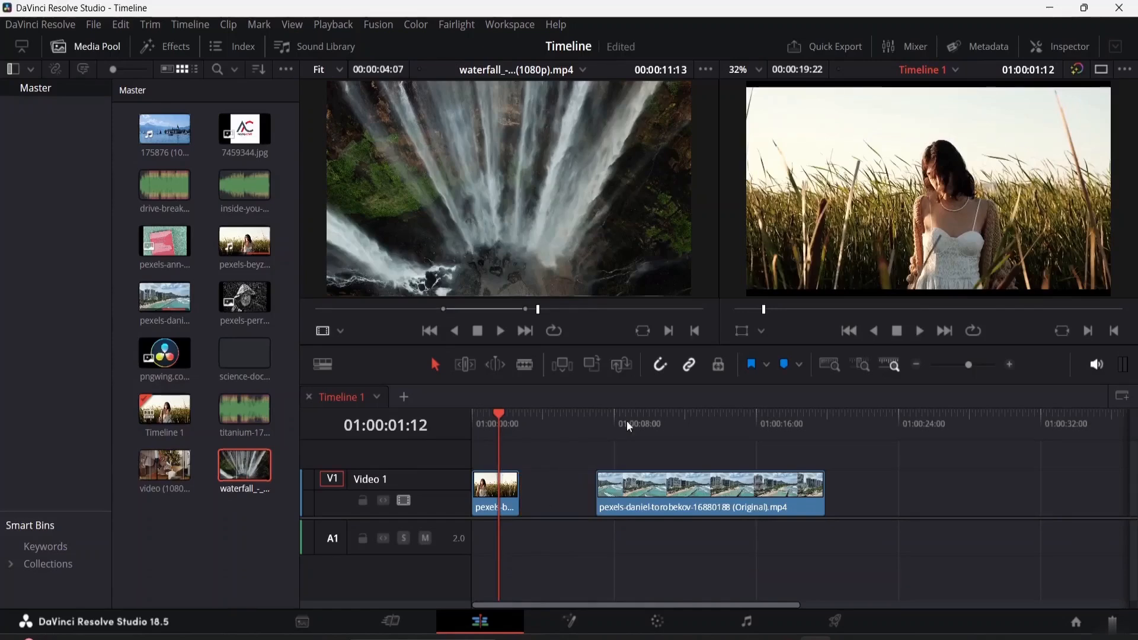
double_click(695, 481)
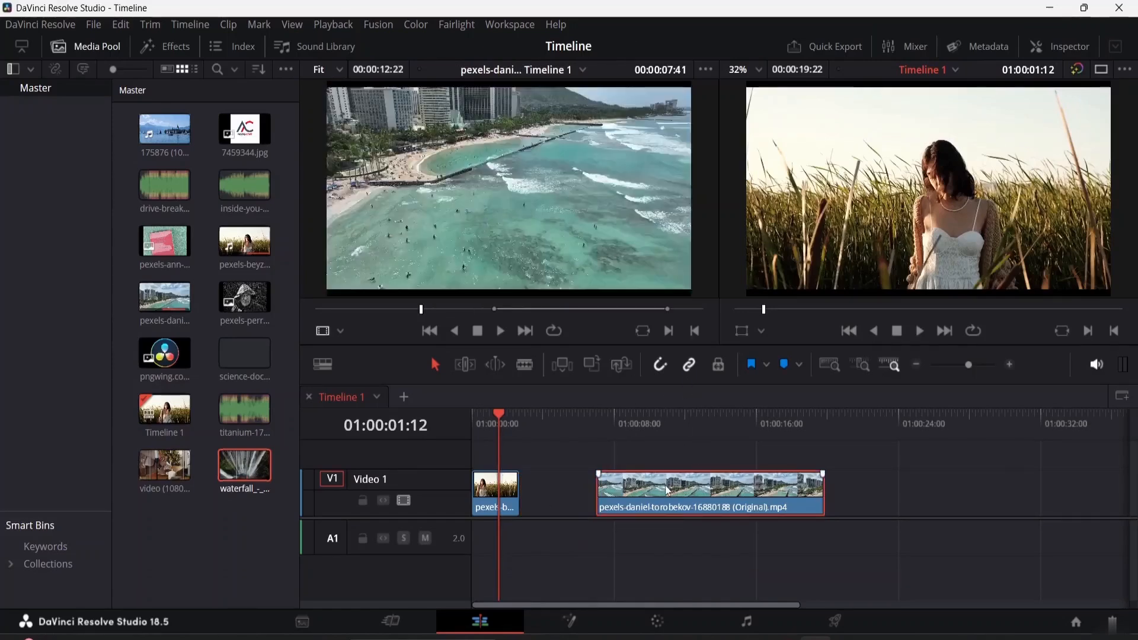
drag(764, 506, 680, 505)
click(833, 490)
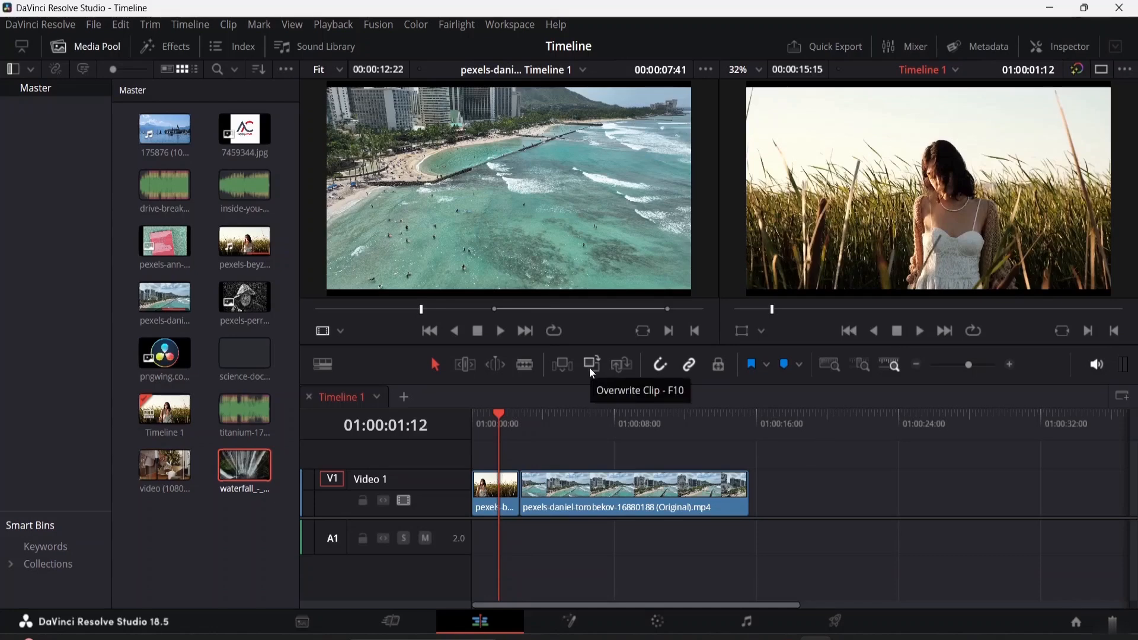
Overwrite the marked waterfall clip into the timeline at the playhead, 01:00:01:08
drag(500, 412, 496, 410)
click(492, 494)
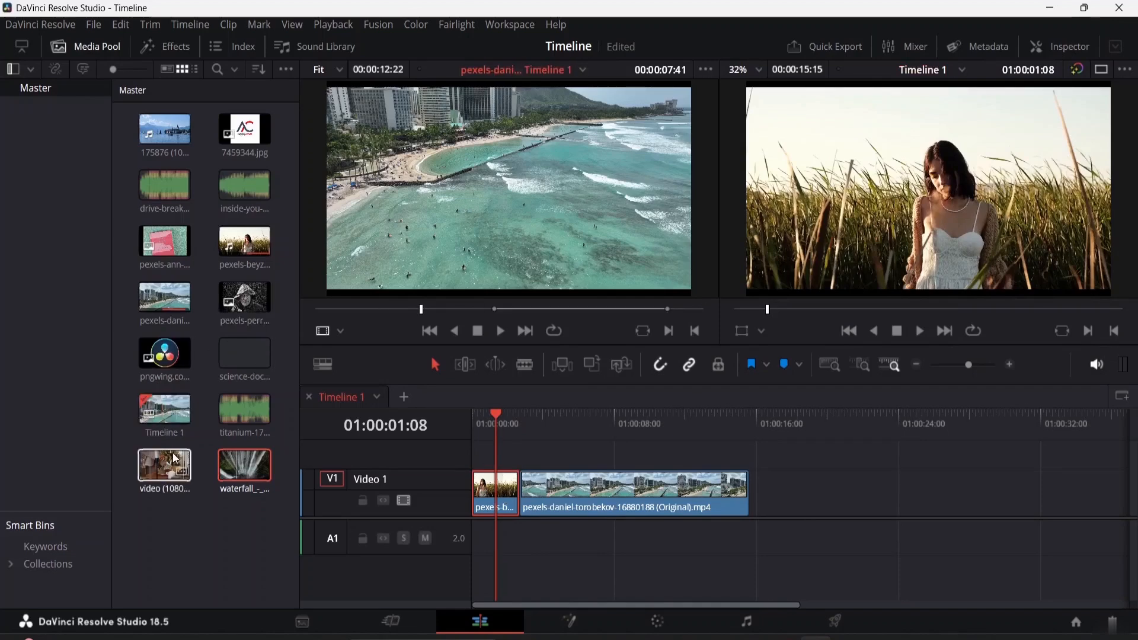
double_click(249, 468)
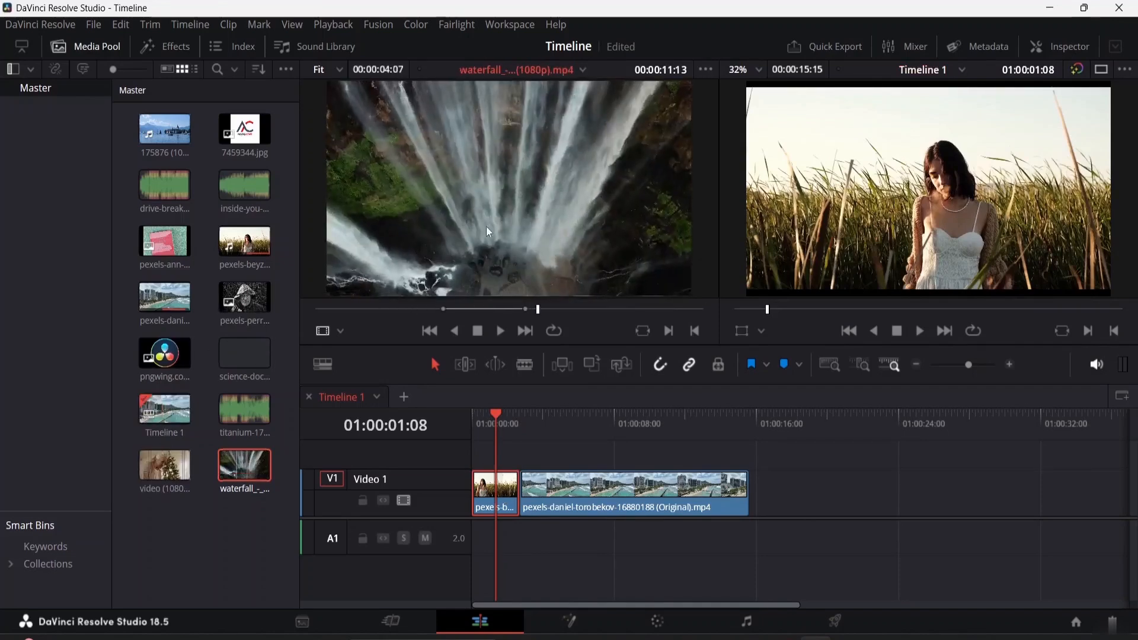
click(591, 364)
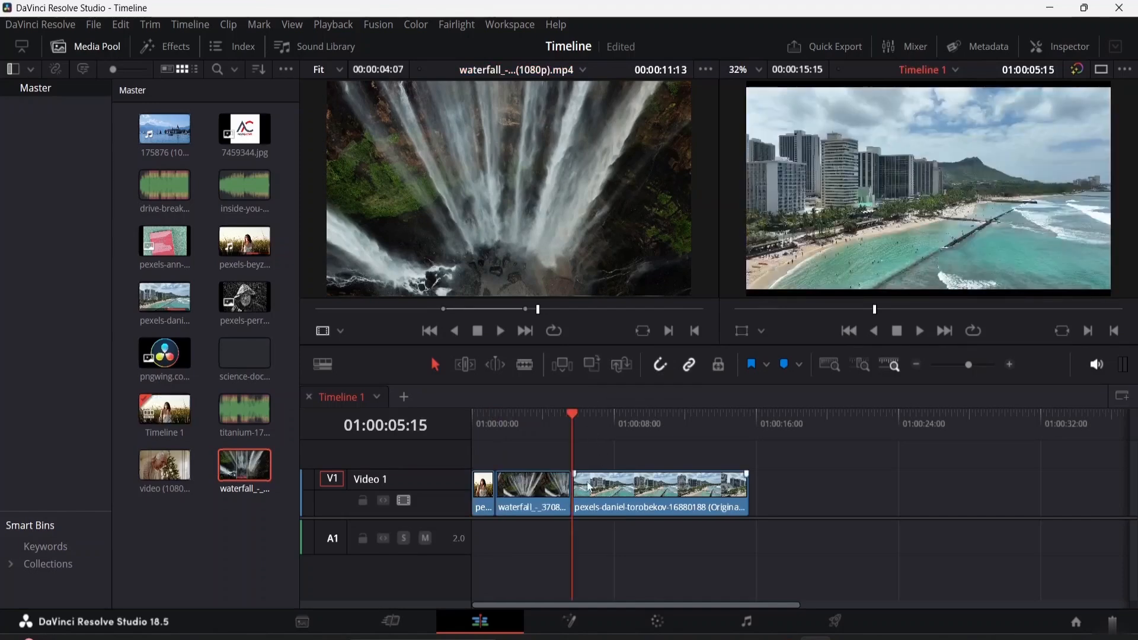
Play the timeline from the start
click(489, 494)
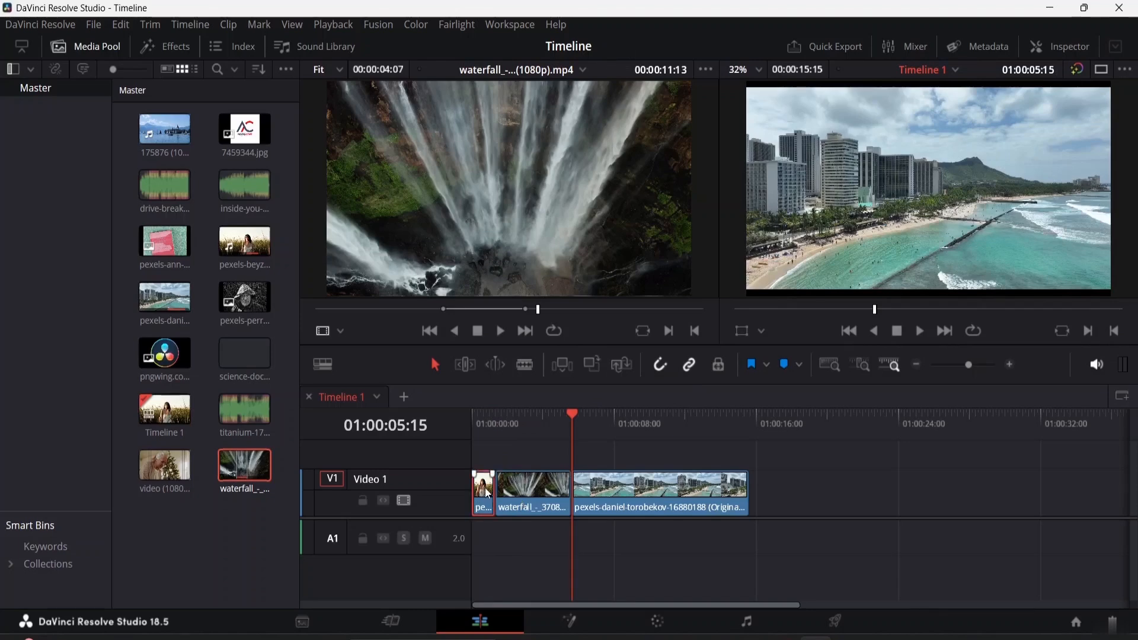
drag(566, 410, 463, 421)
key(space)
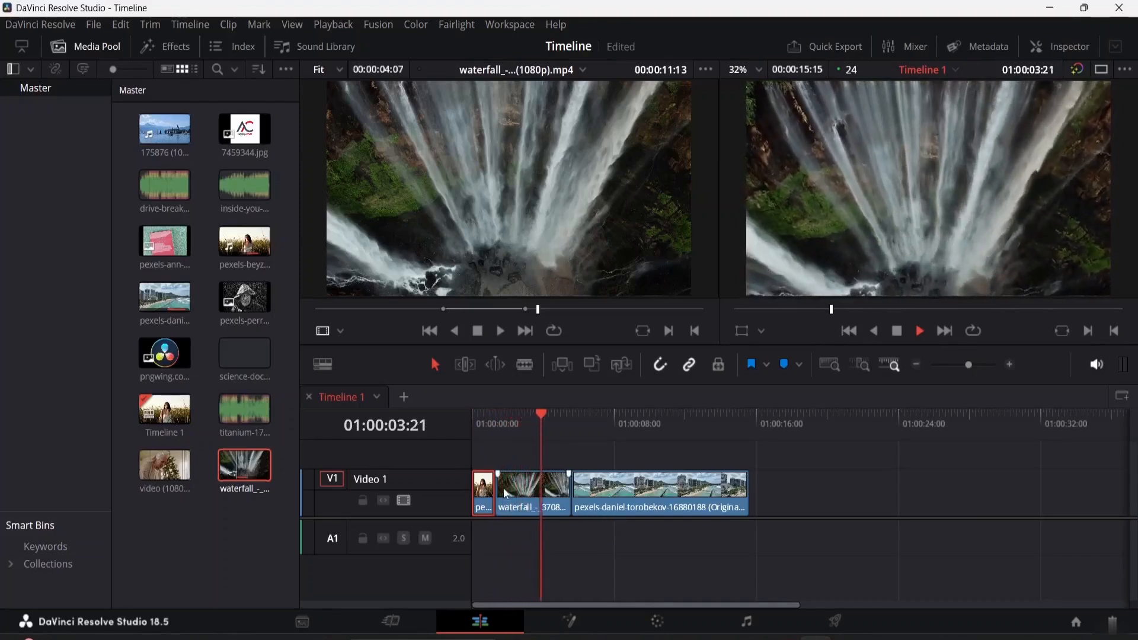
Remove the overwritten waterfall clip and move the beach clip up to close the gap
click(527, 491)
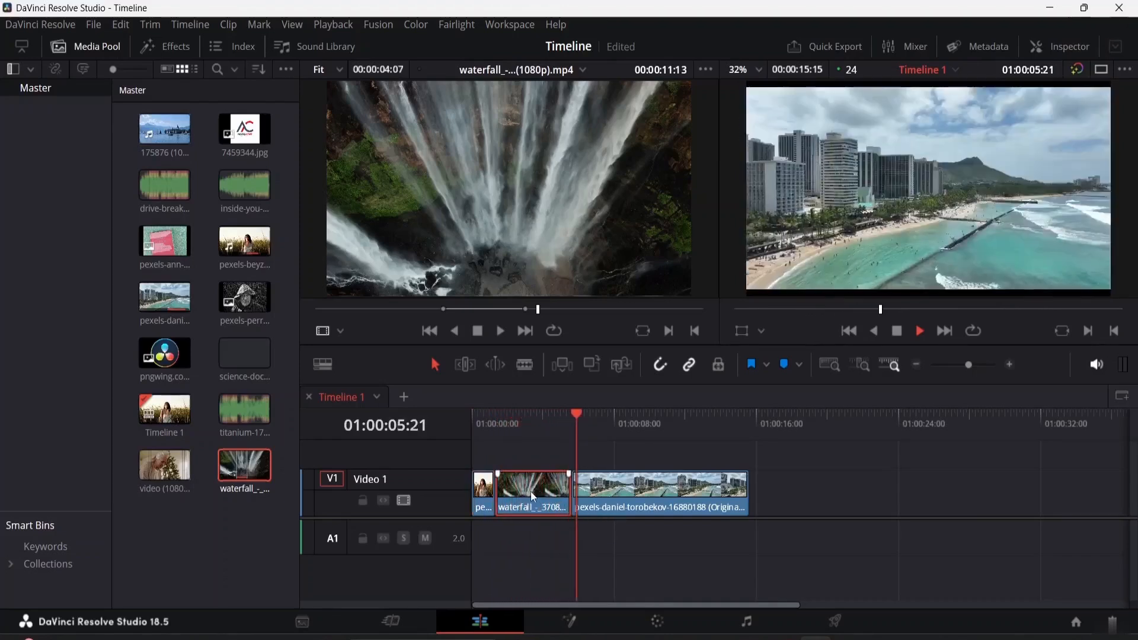
key(BackSpace)
drag(645, 498, 580, 495)
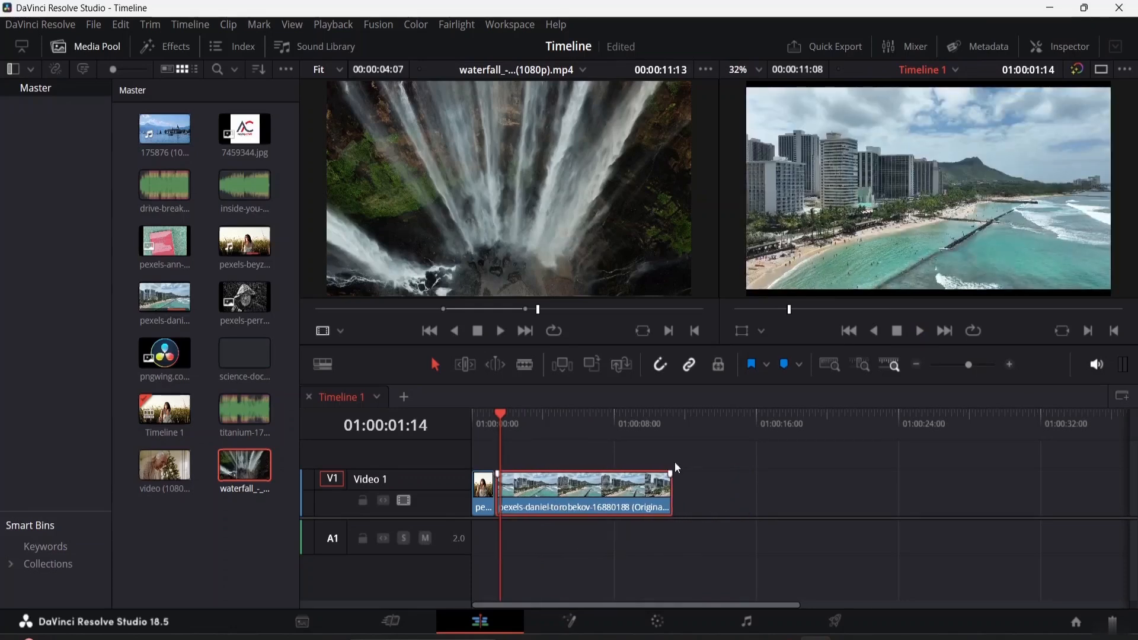
Use Replace Clip with the playhead past the clips to add the waterfall clip at the end, then delete it
click(806, 442)
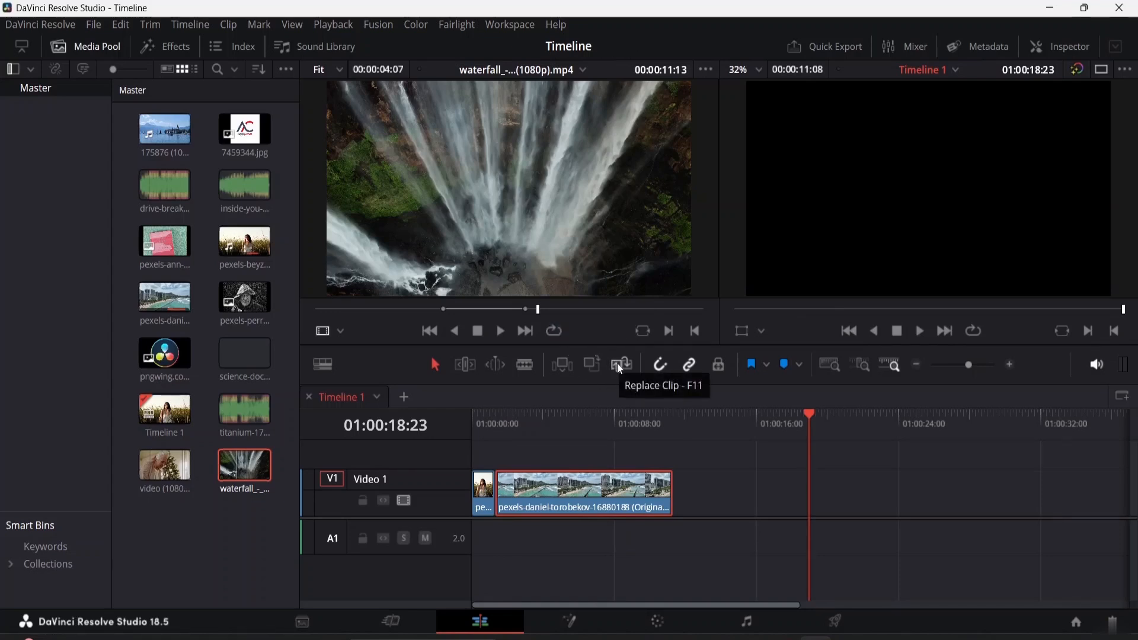
click(487, 495)
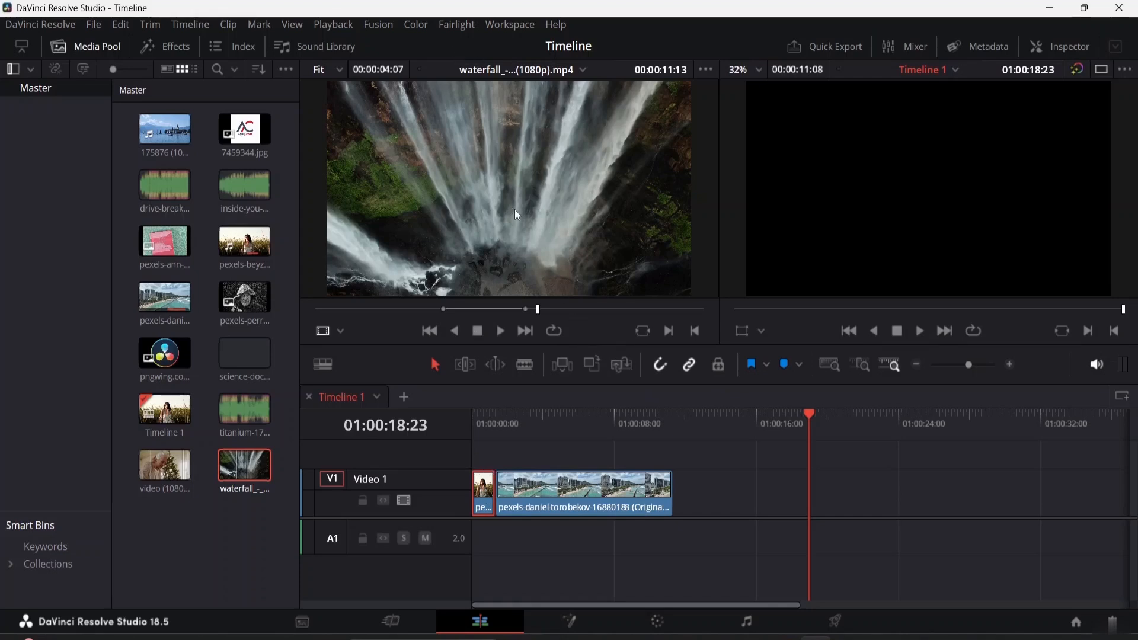
click(623, 363)
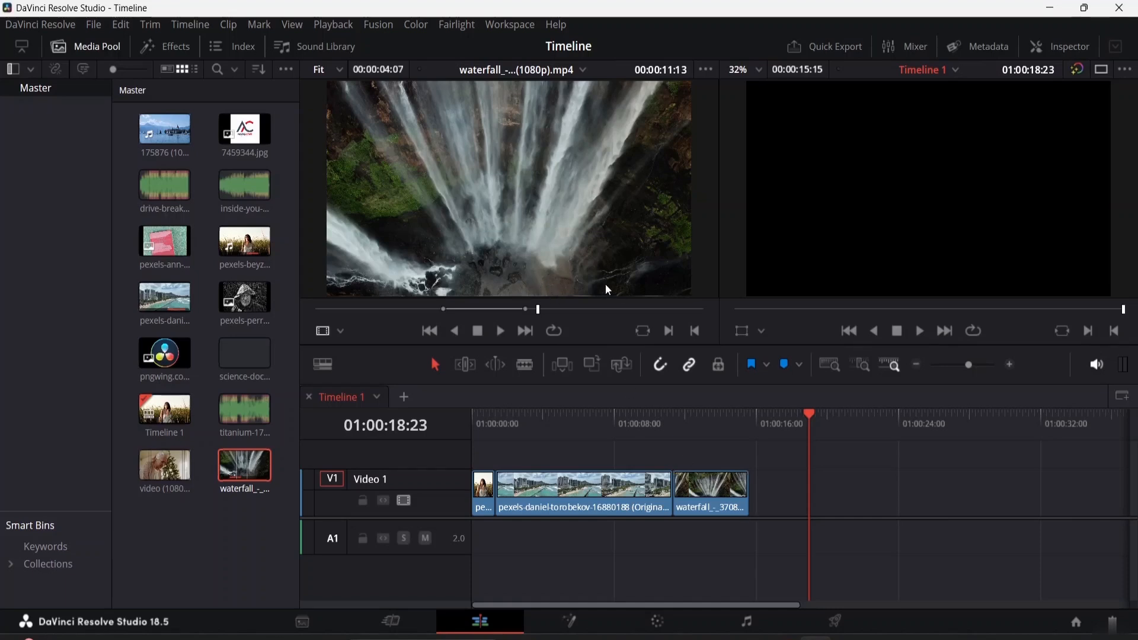
drag(812, 413, 472, 413)
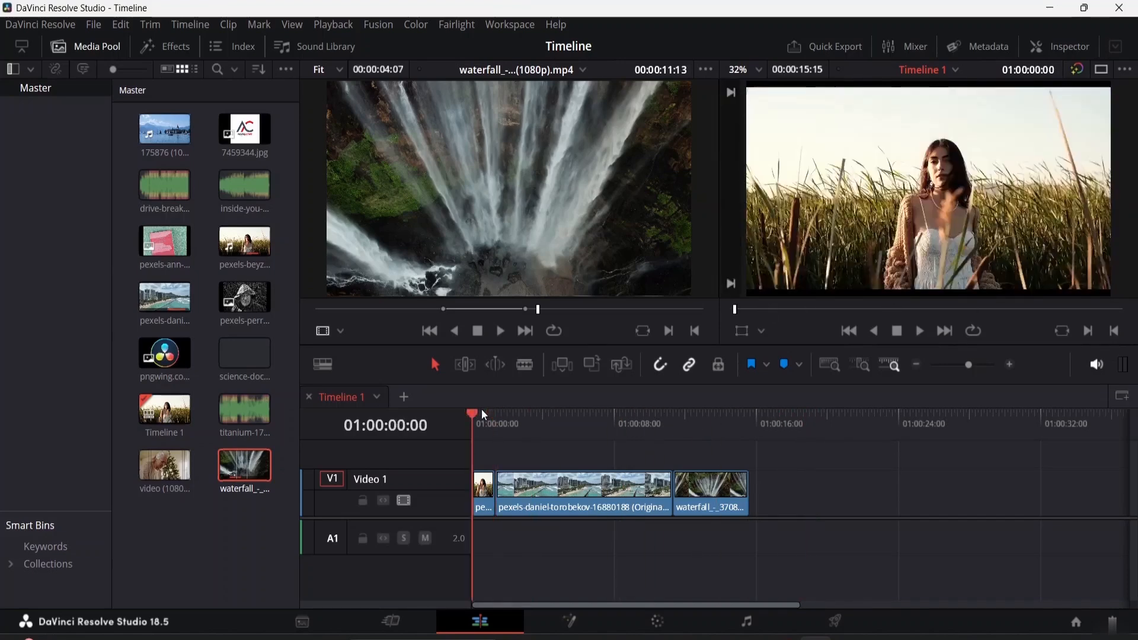
key(Delete)
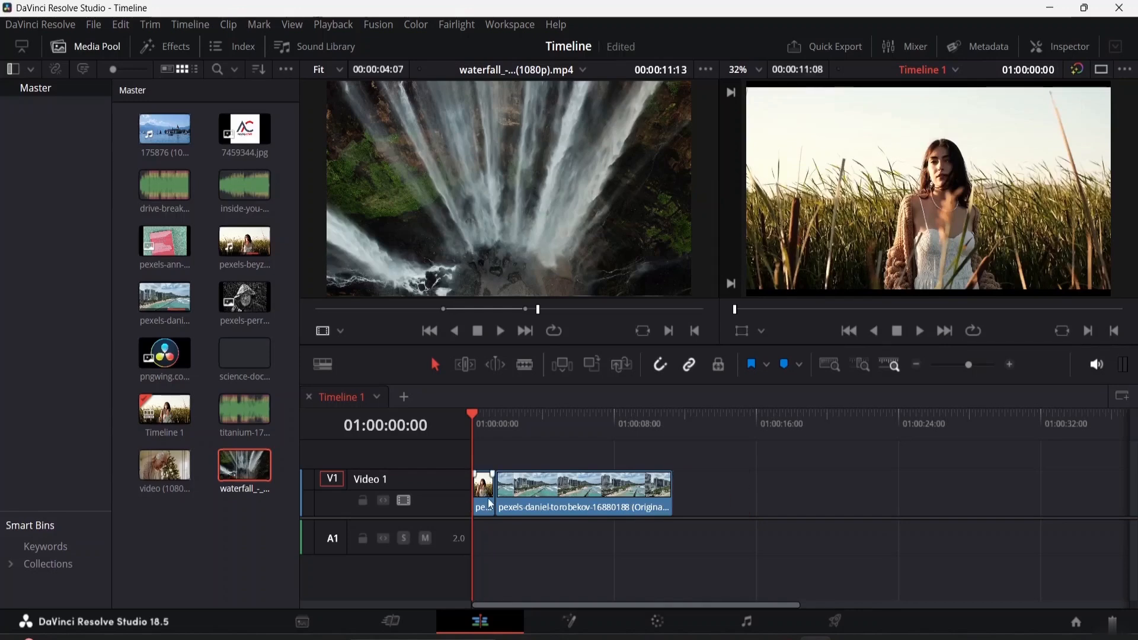
Replace the first clip with the waterfall clip, undo that, and overwrite the waterfall clip at the timeline start instead
click(621, 369)
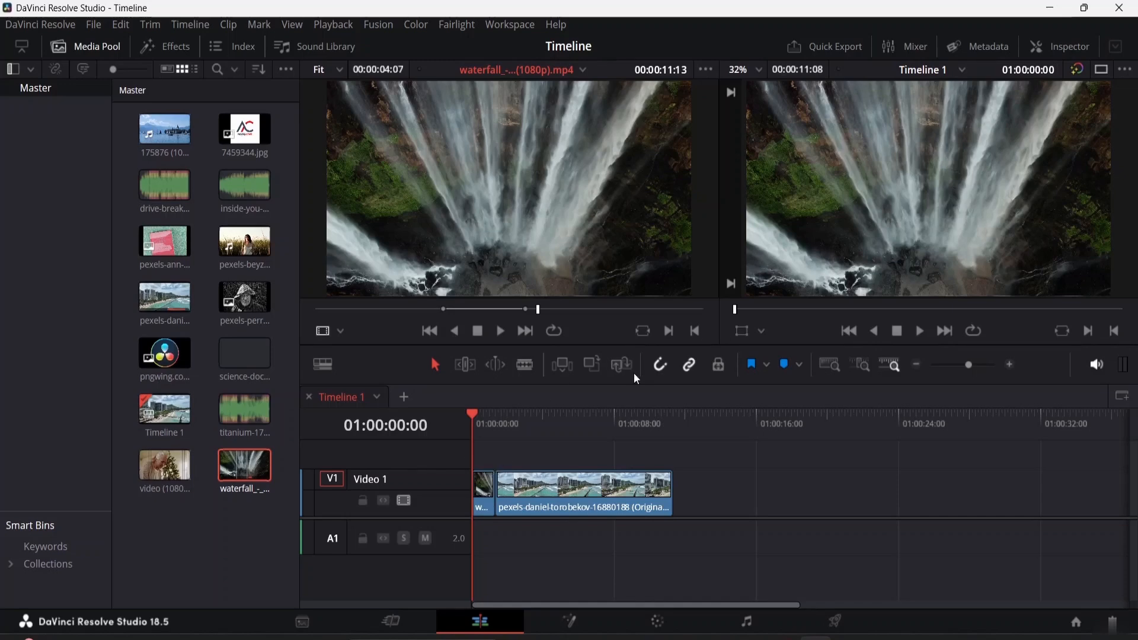
key(ctrl+z)
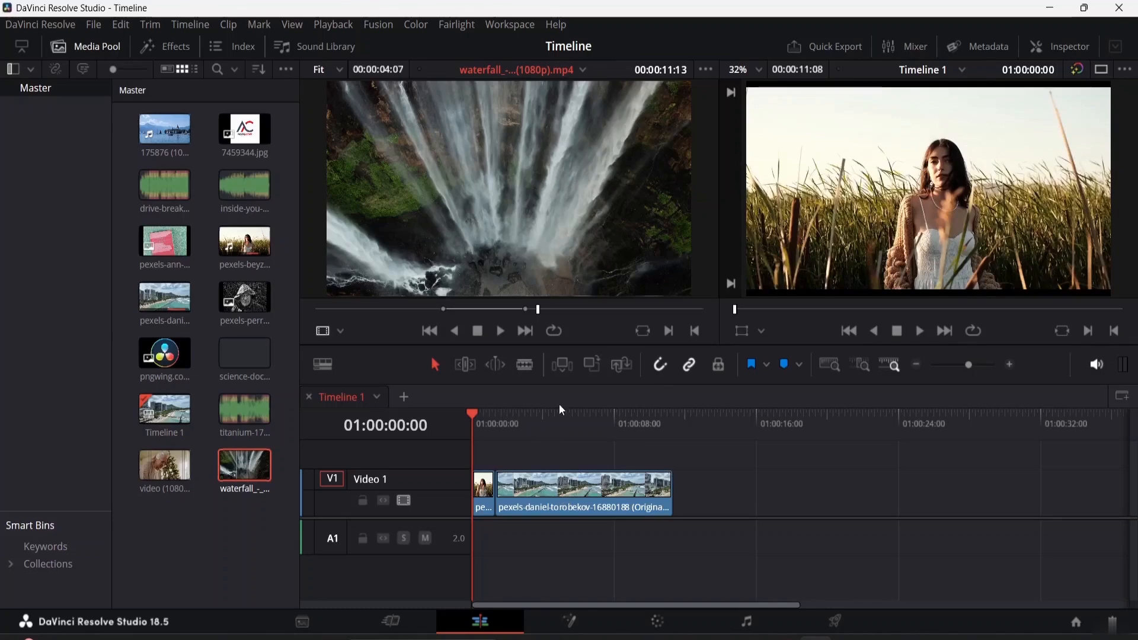
click(592, 365)
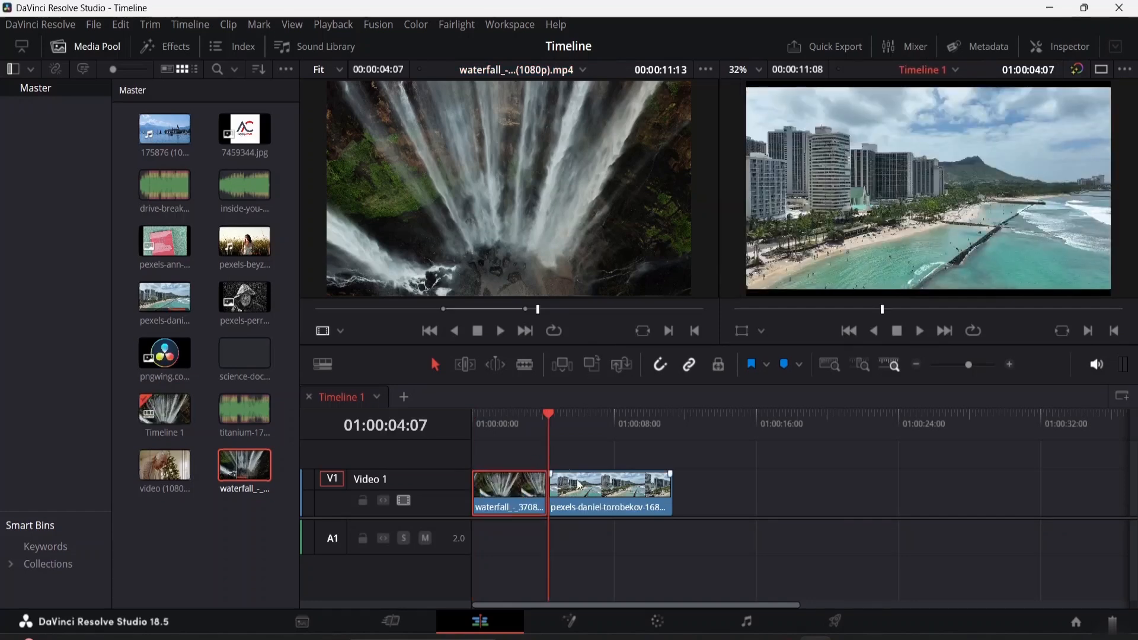
Undo the waterfall clip overwrite at the start of the timeline
drag(549, 411, 626, 433)
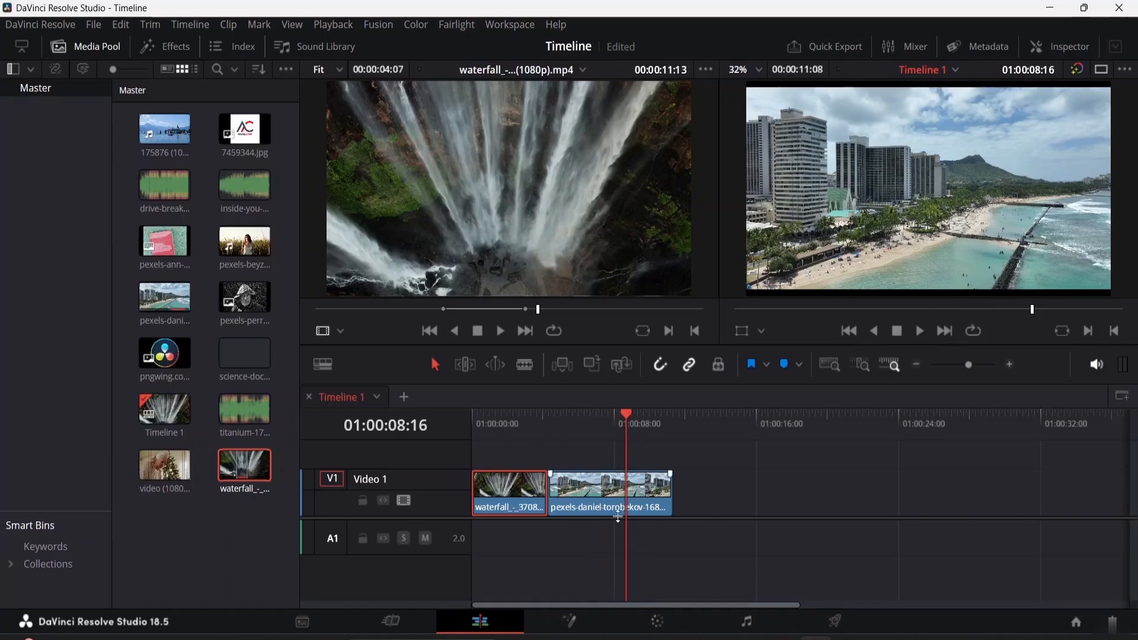
key(ctrl+z)
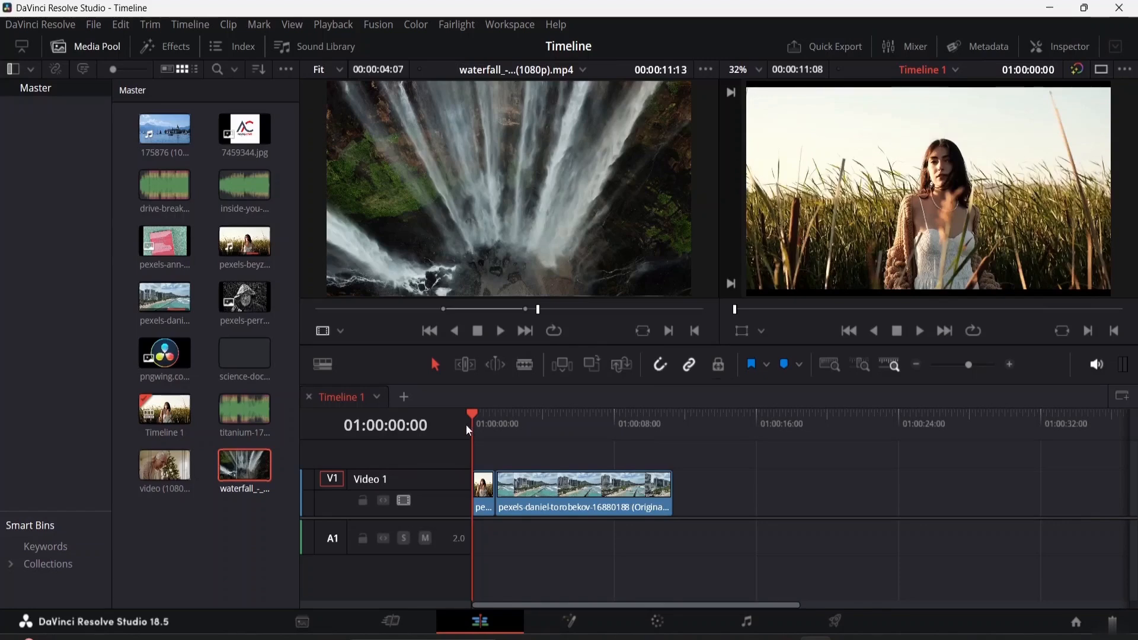
Switch to the Blade tool and split the beach clip into two segments
drag(473, 413, 536, 430)
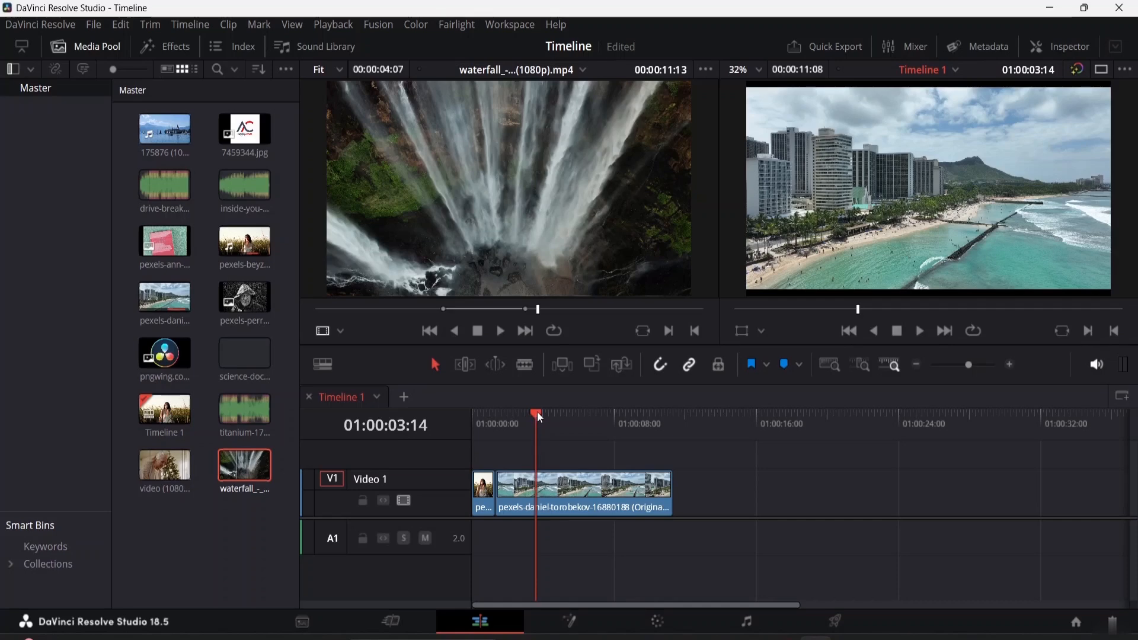
click(527, 370)
click(610, 494)
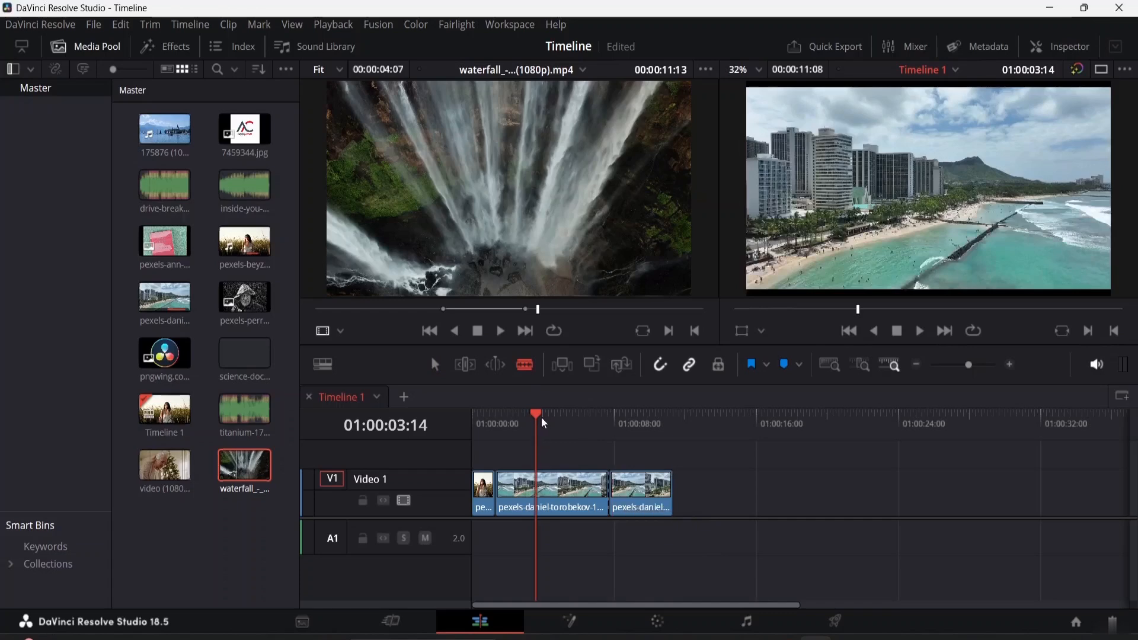
Toggle snapping and make further blade cuts in the beach clip near the playhead
drag(537, 416, 559, 427)
click(660, 372)
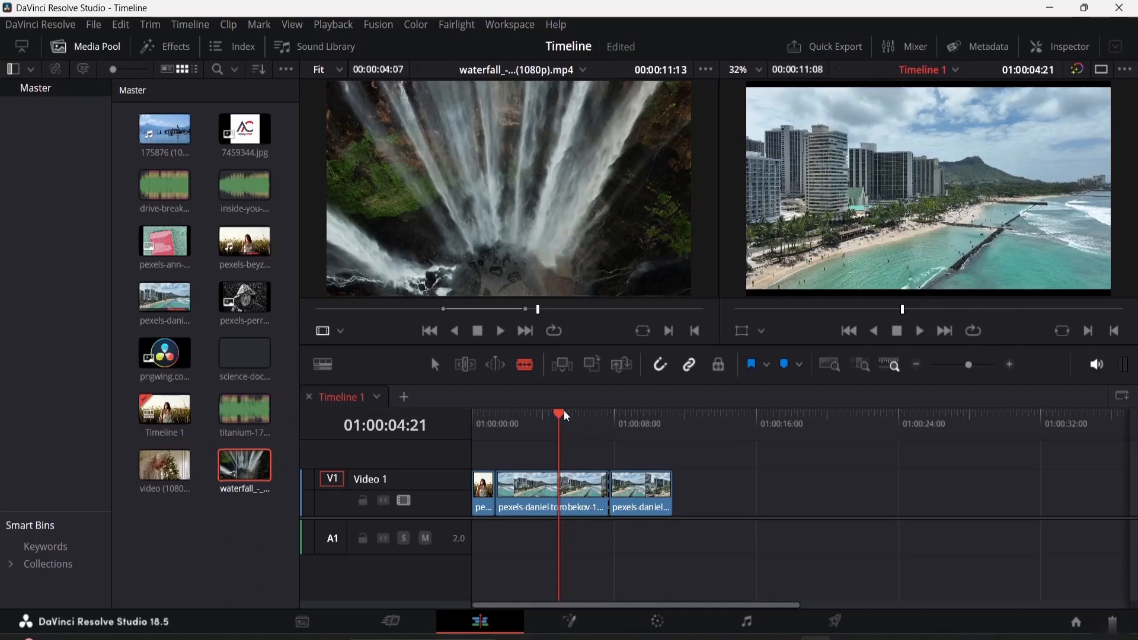
drag(565, 418, 607, 425)
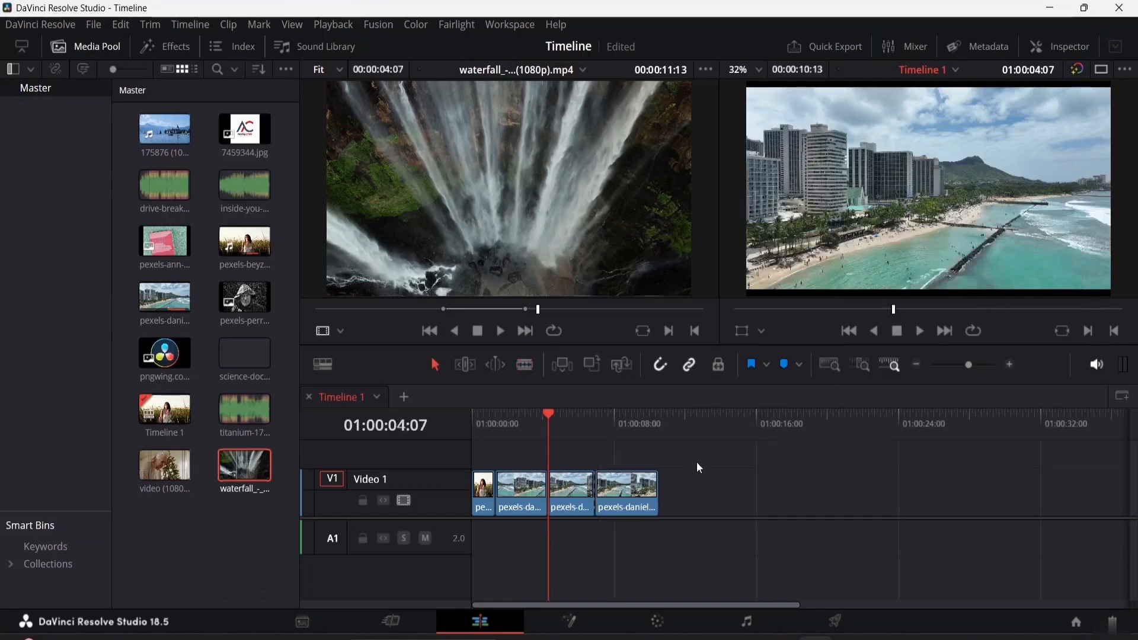
Select the last three beach segments with a selection box and toggle Linked Selection
drag(703, 477, 576, 504)
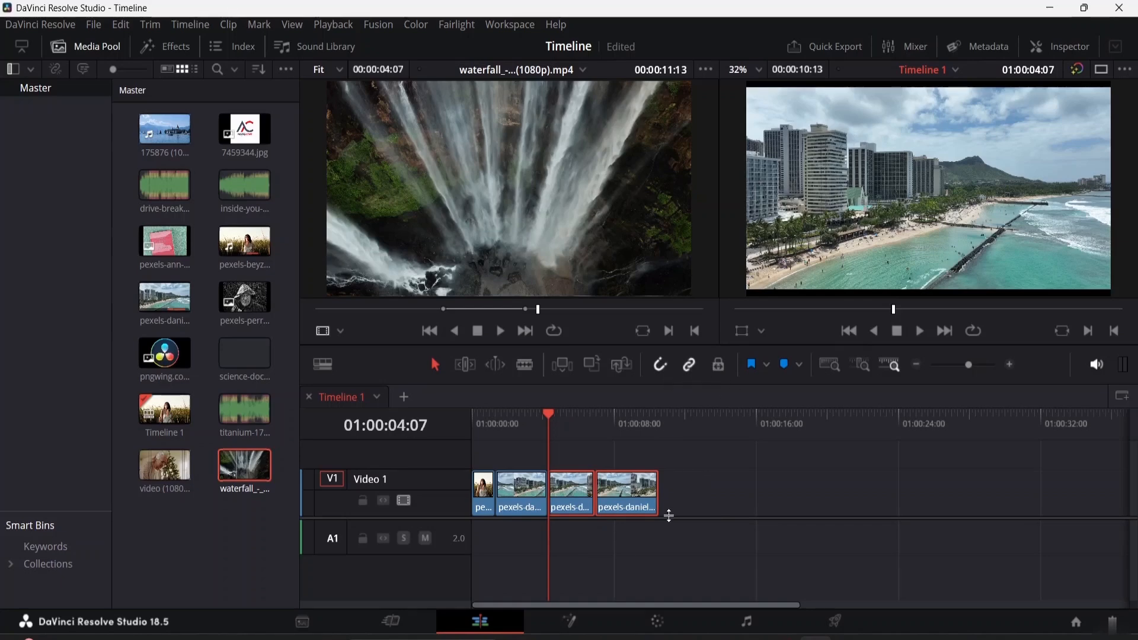
mouse_move(587, 495)
mouse_down()
mouse_move(652, 496)
mouse_move(555, 497)
mouse_move(606, 507)
mouse_move(579, 506)
mouse_up()
click(689, 365)
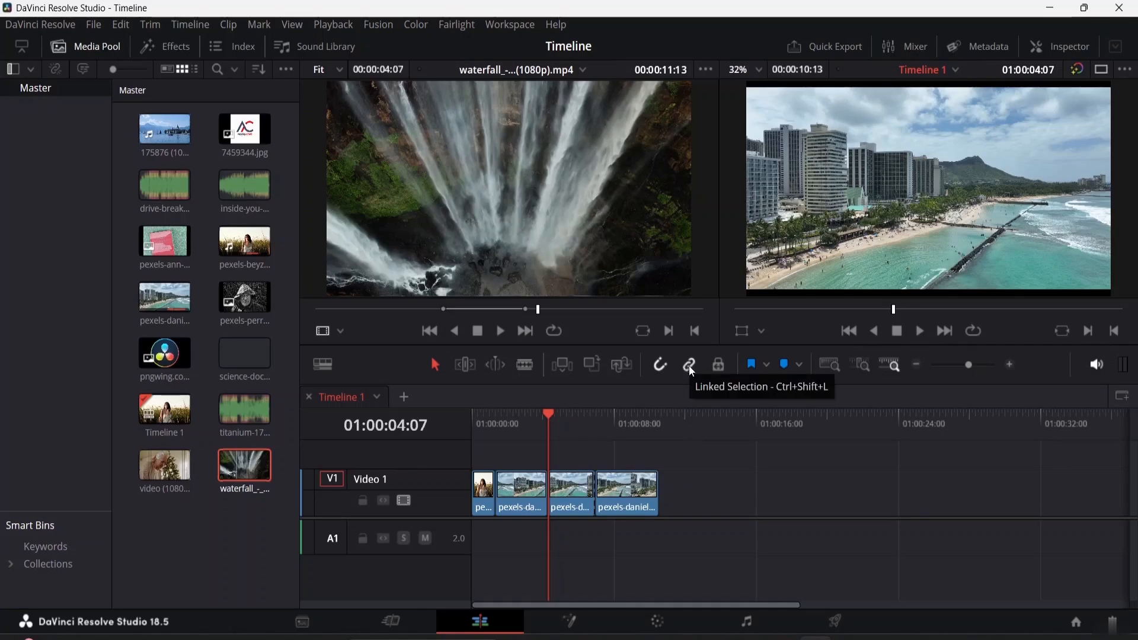
Lock and then unlock the track positions, and open and close the flag colour list
click(718, 366)
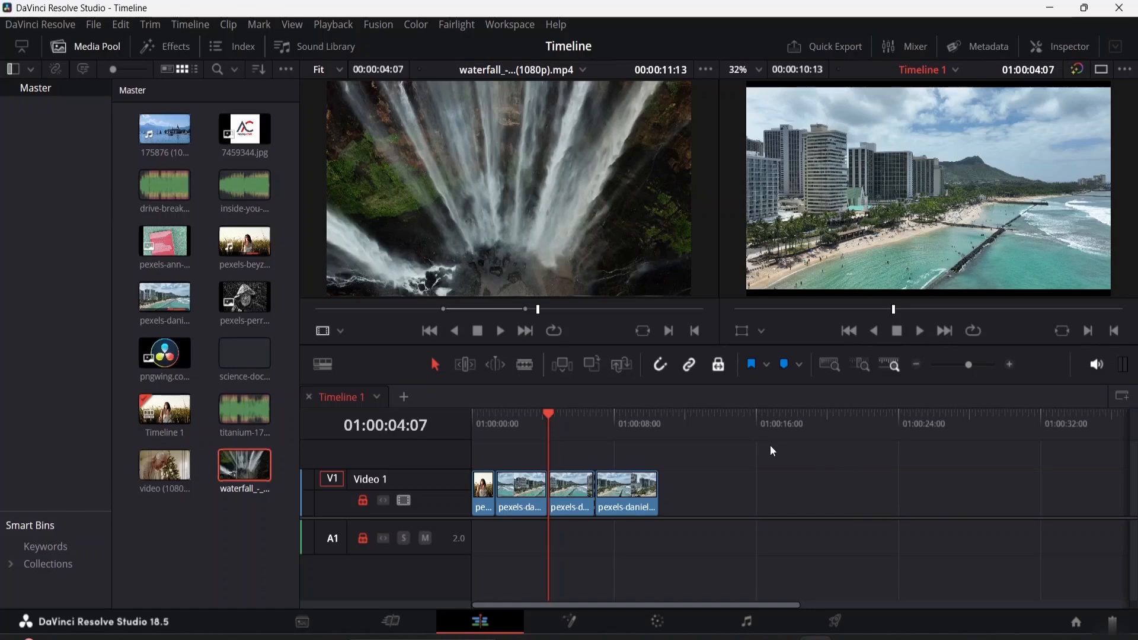
click(720, 365)
click(768, 366)
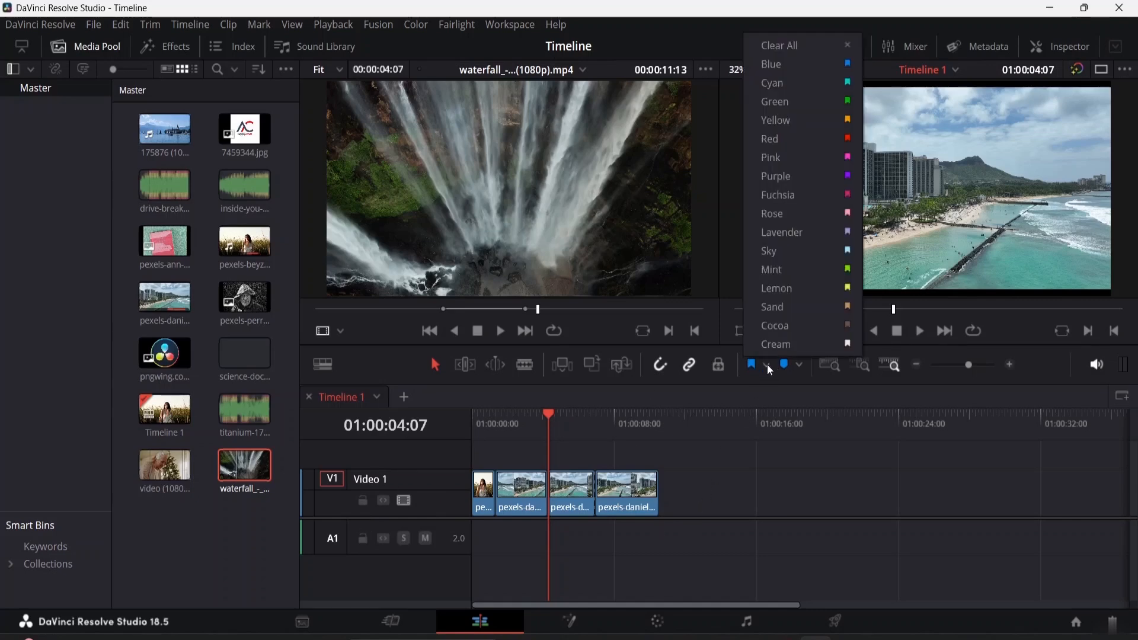
click(763, 365)
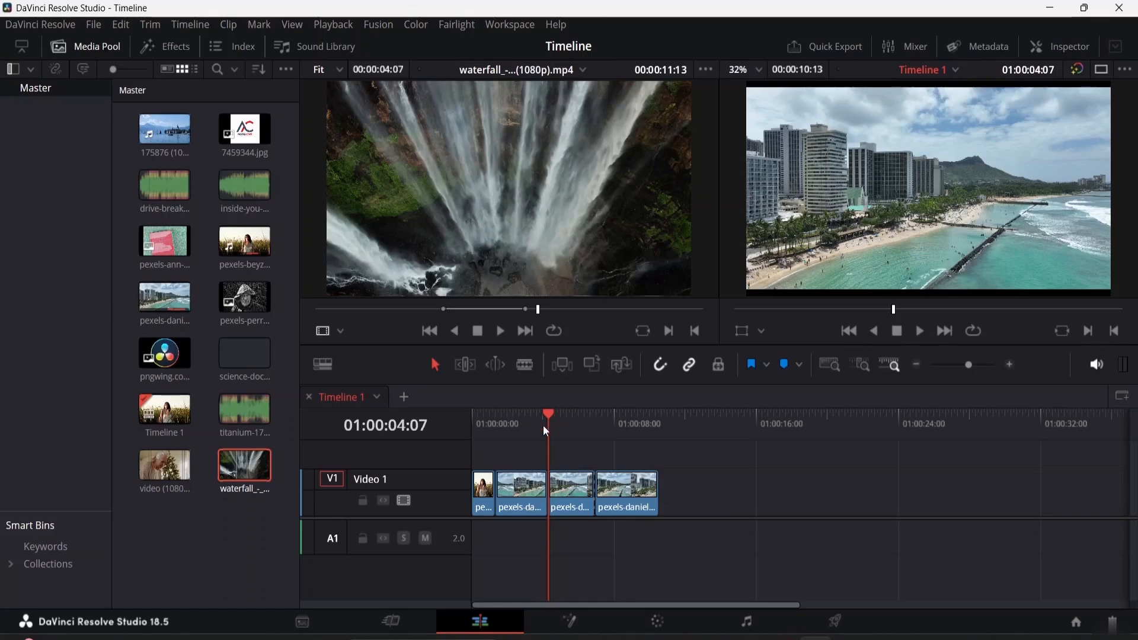
Choose Sky as the flag colour with the playhead over the second beach segment
mouse_move(547, 411)
mouse_down()
mouse_move(573, 417)
mouse_move(560, 422)
mouse_up()
click(765, 365)
click(790, 249)
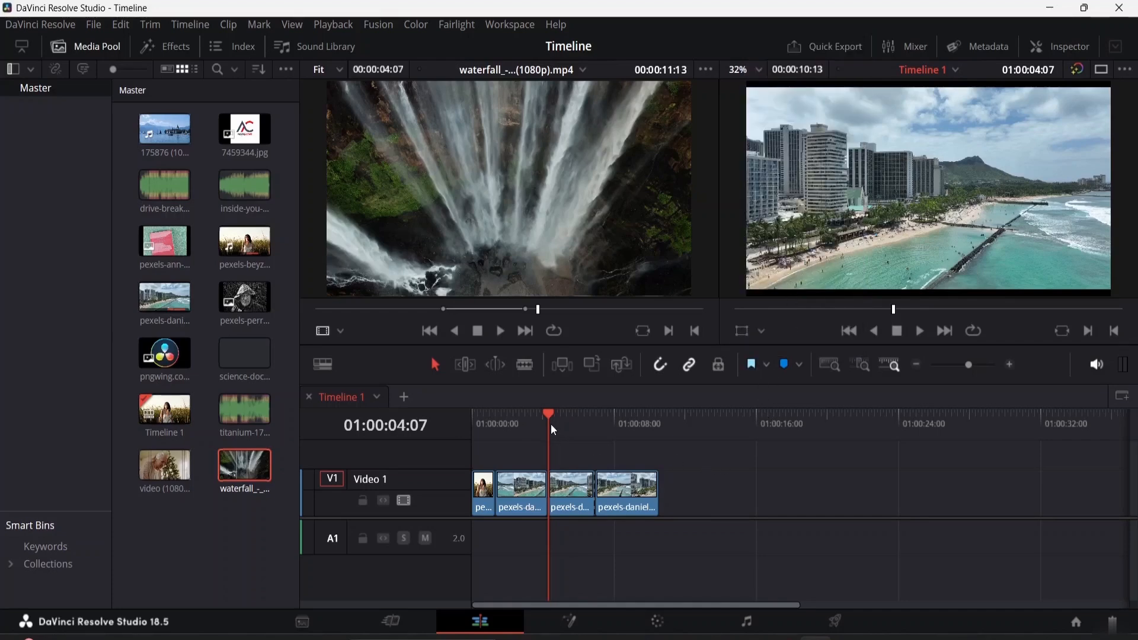
Add timeline markers at 01:00:05:13 and 01:00:06:23
drag(550, 411, 570, 411)
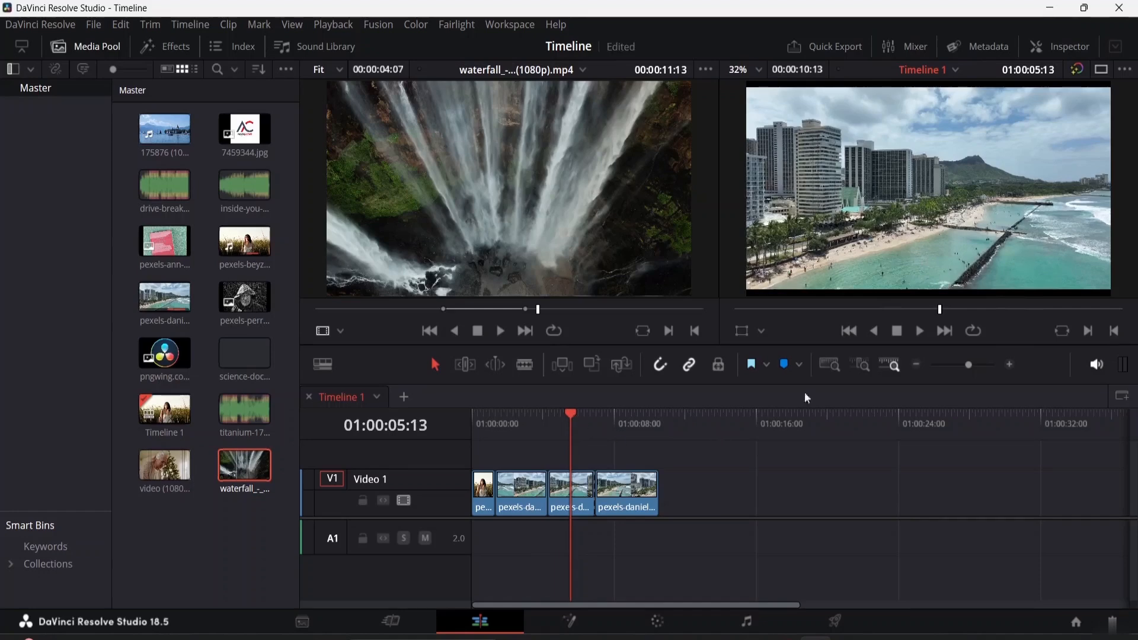
click(799, 364)
click(792, 363)
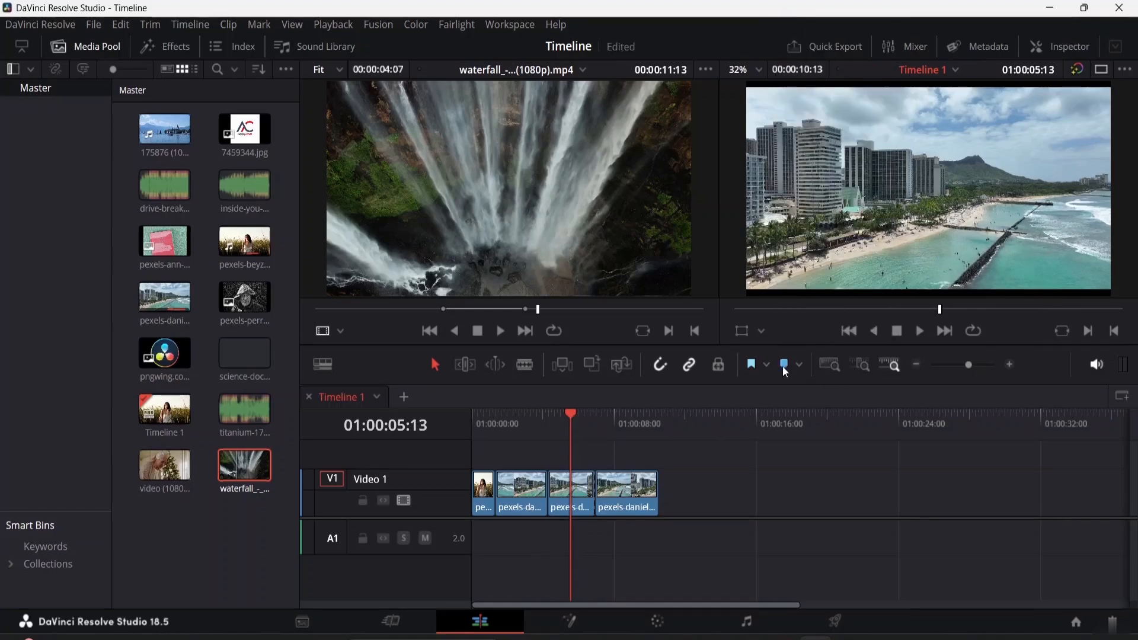
click(783, 367)
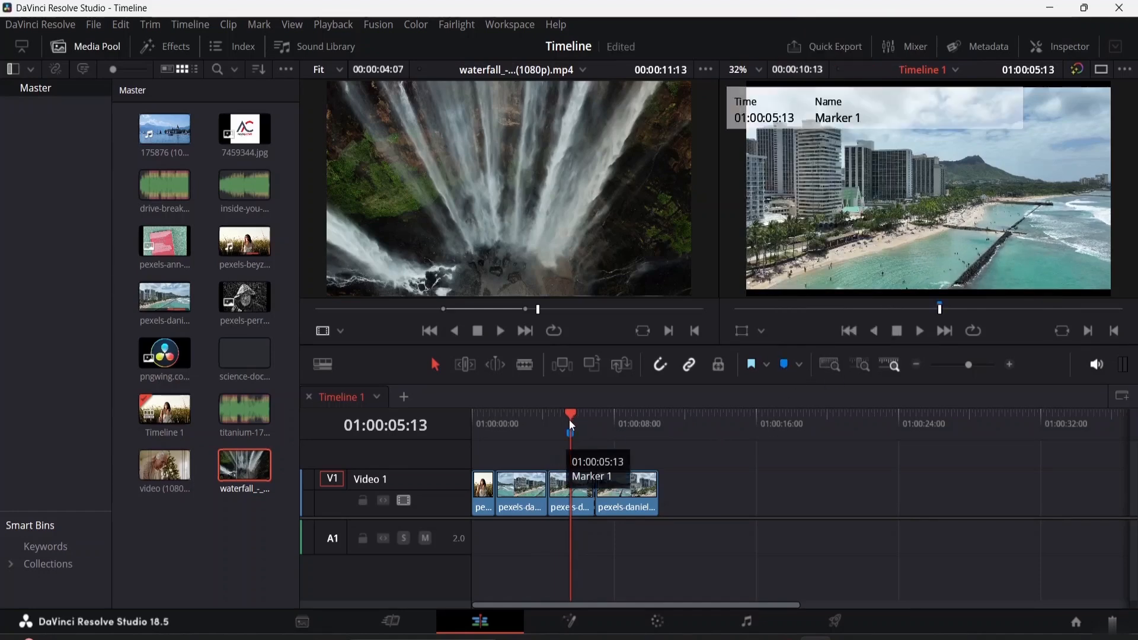
mouse_move(570, 411)
mouse_down()
mouse_move(616, 418)
mouse_move(603, 421)
mouse_up()
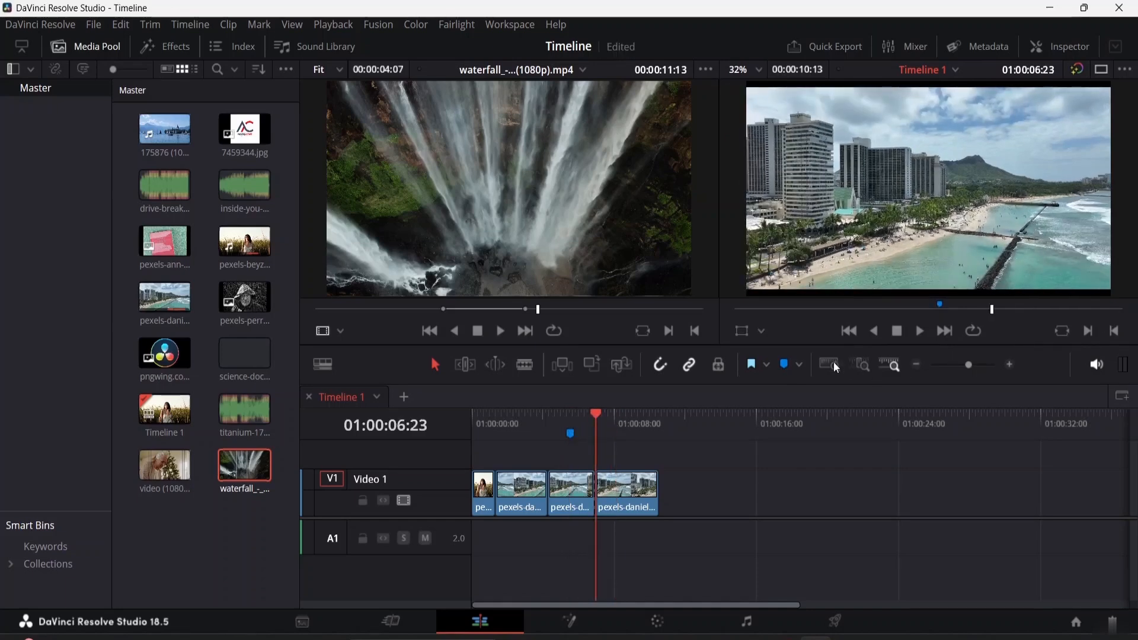
click(787, 366)
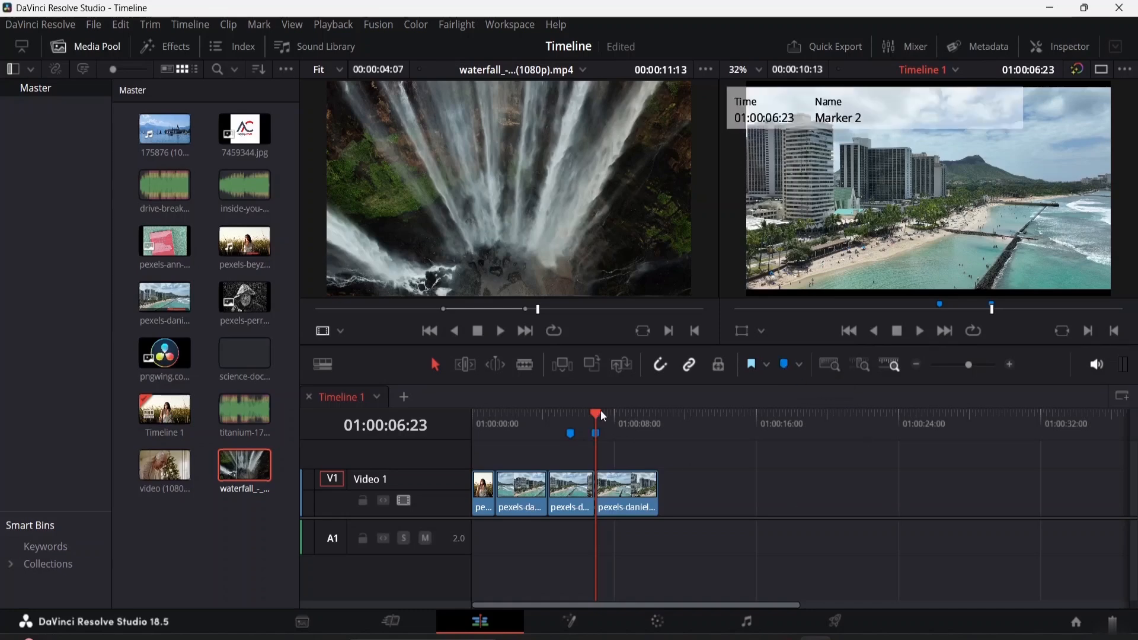
Open the second marker's settings and add the note "put up logo"
drag(593, 411, 657, 410)
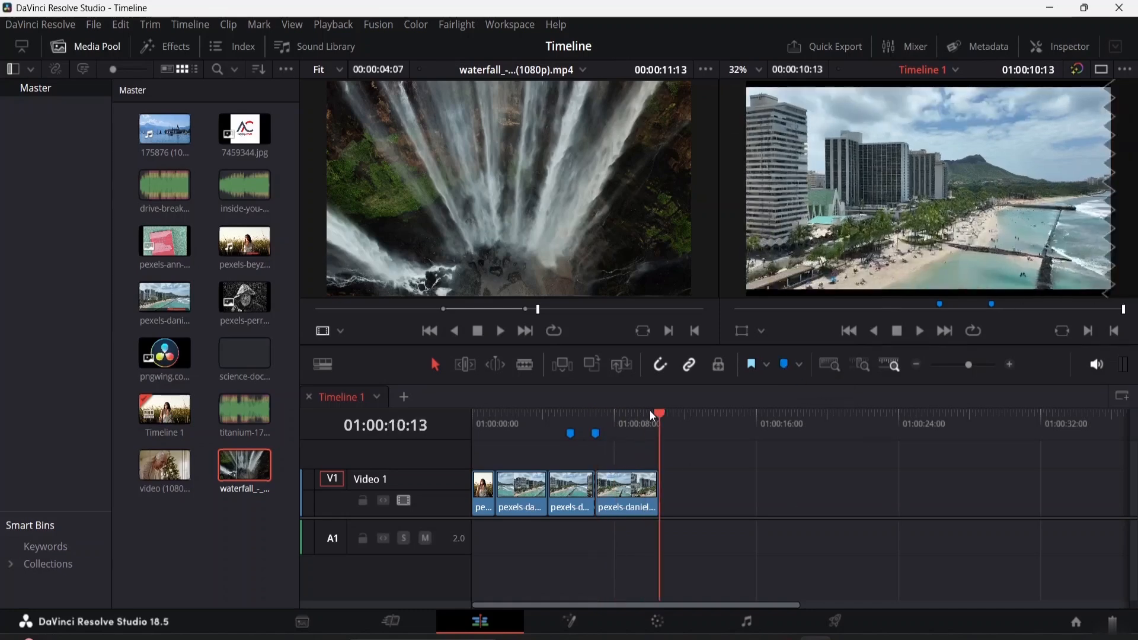
double_click(596, 437)
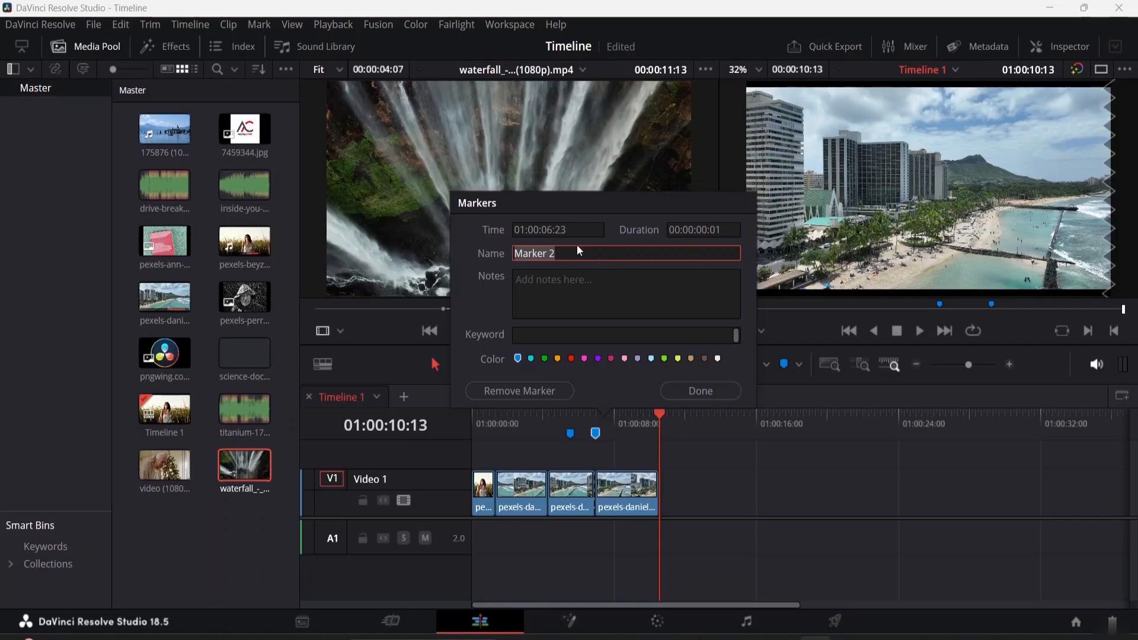
click(577, 284)
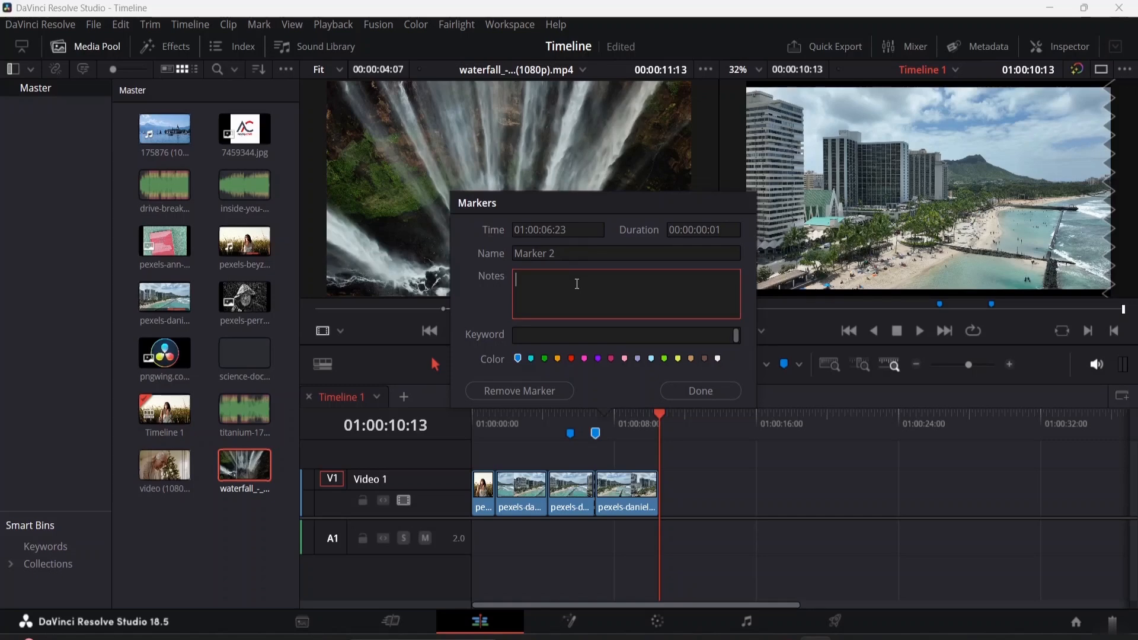
text(put up loh)
key(BackSpace)
text(go)
click(707, 393)
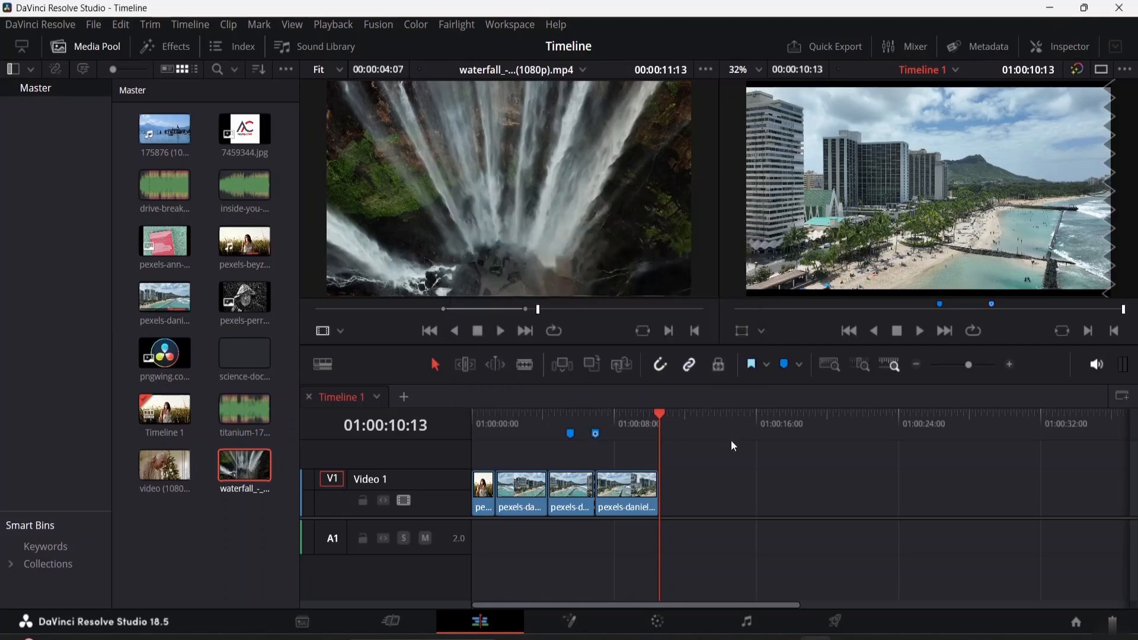
Delete both markers from the timeline
mouse_move(596, 438)
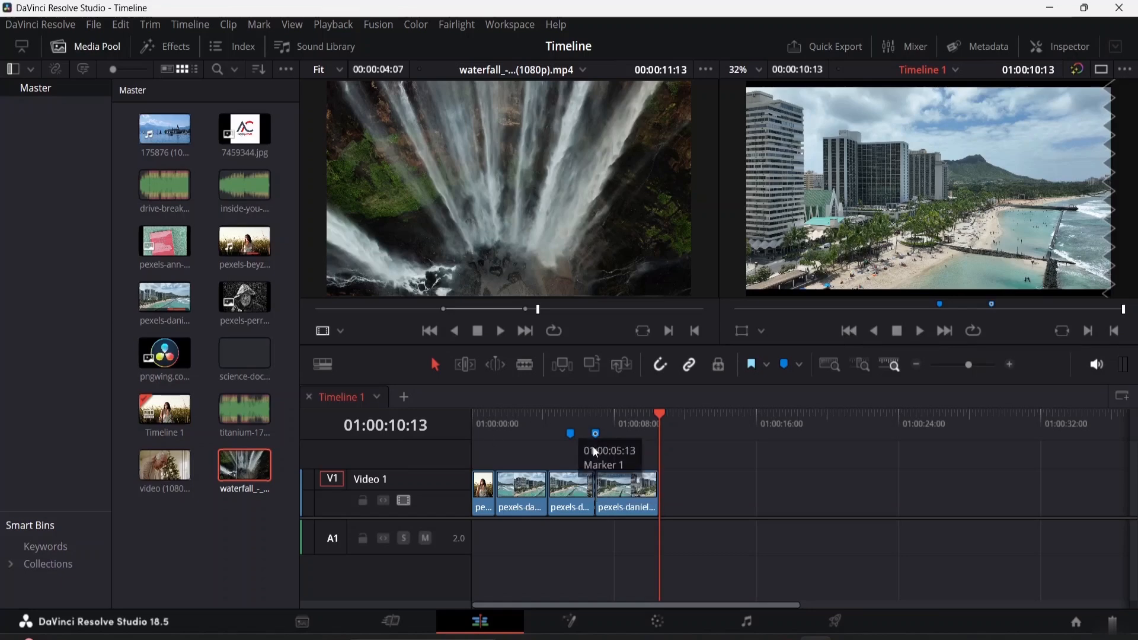
click(596, 439)
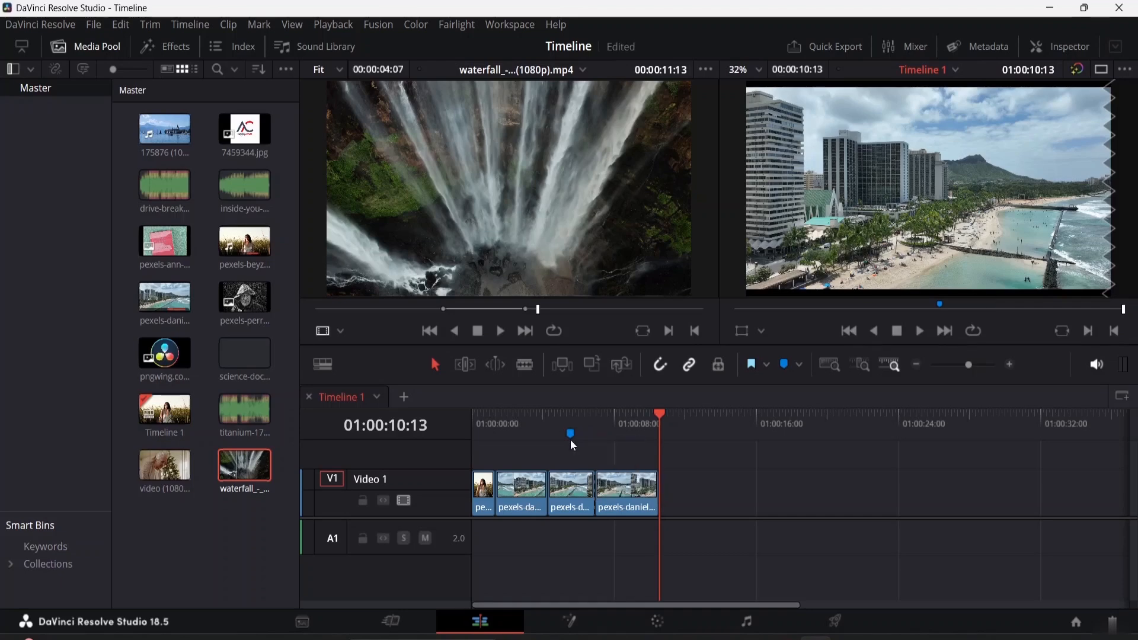
click(571, 436)
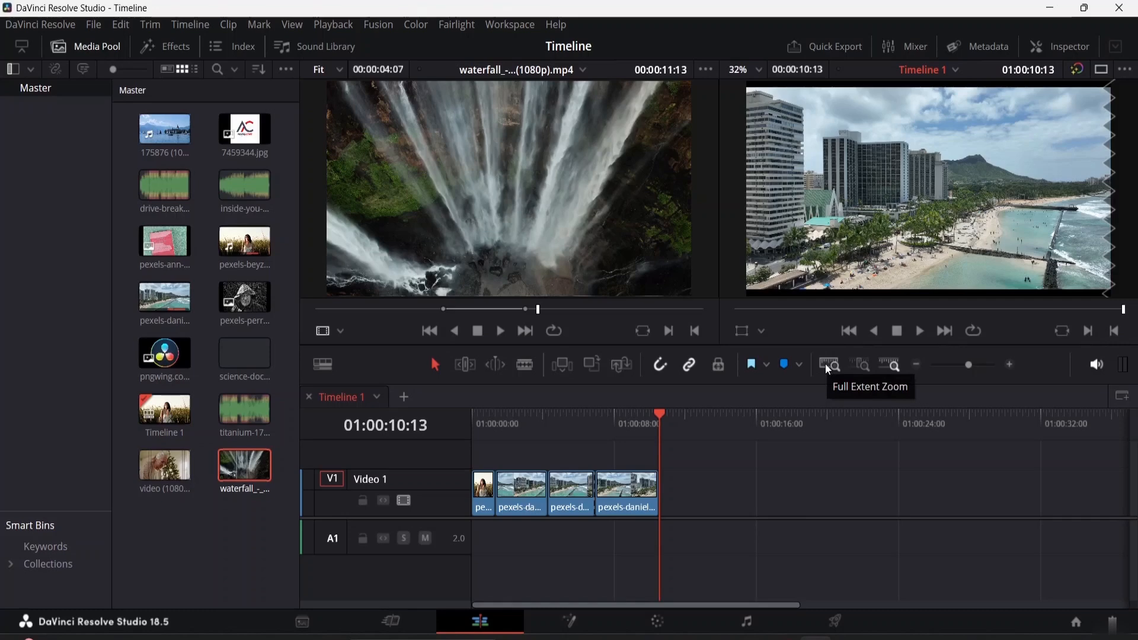
Compare the Full Extent, Detail and Custom zoom views of the timeline, returning to full extent
click(828, 366)
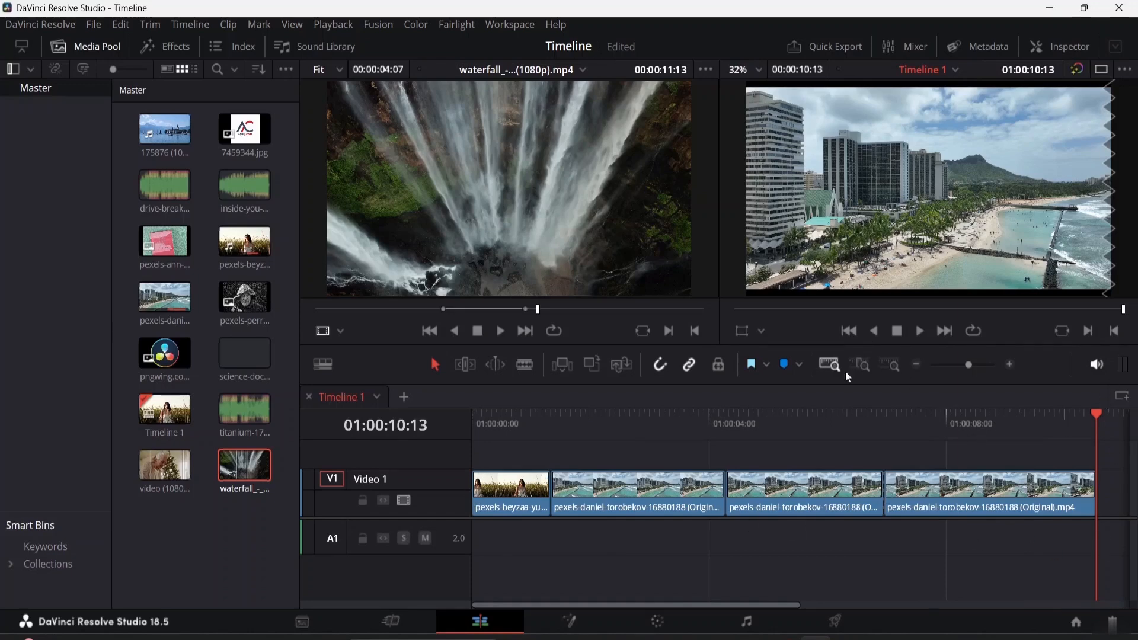
click(862, 363)
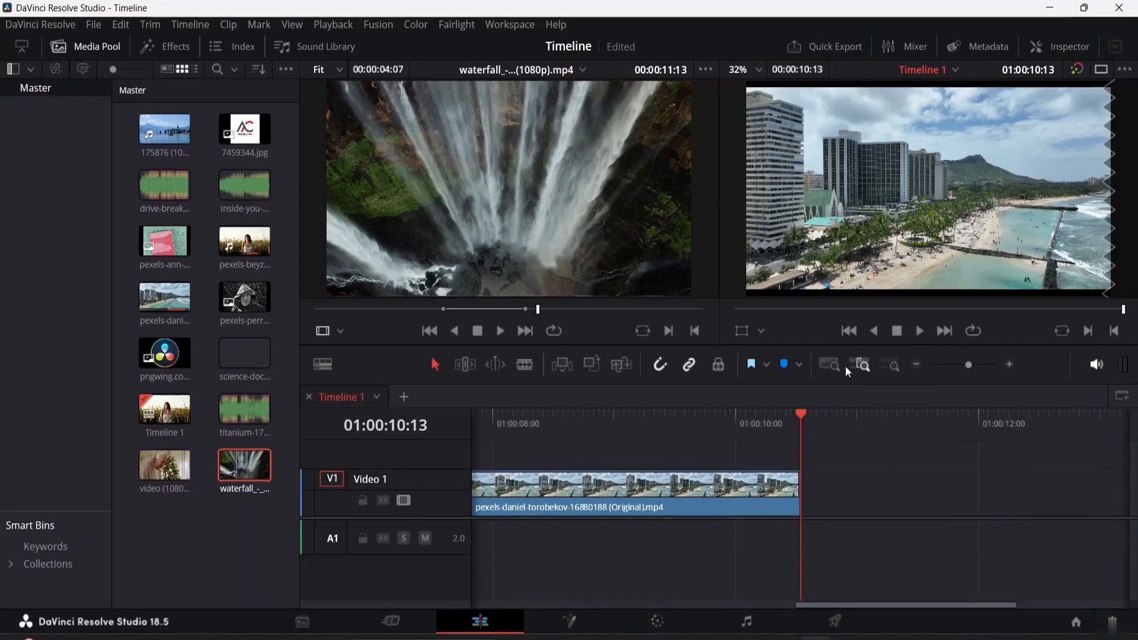
click(889, 363)
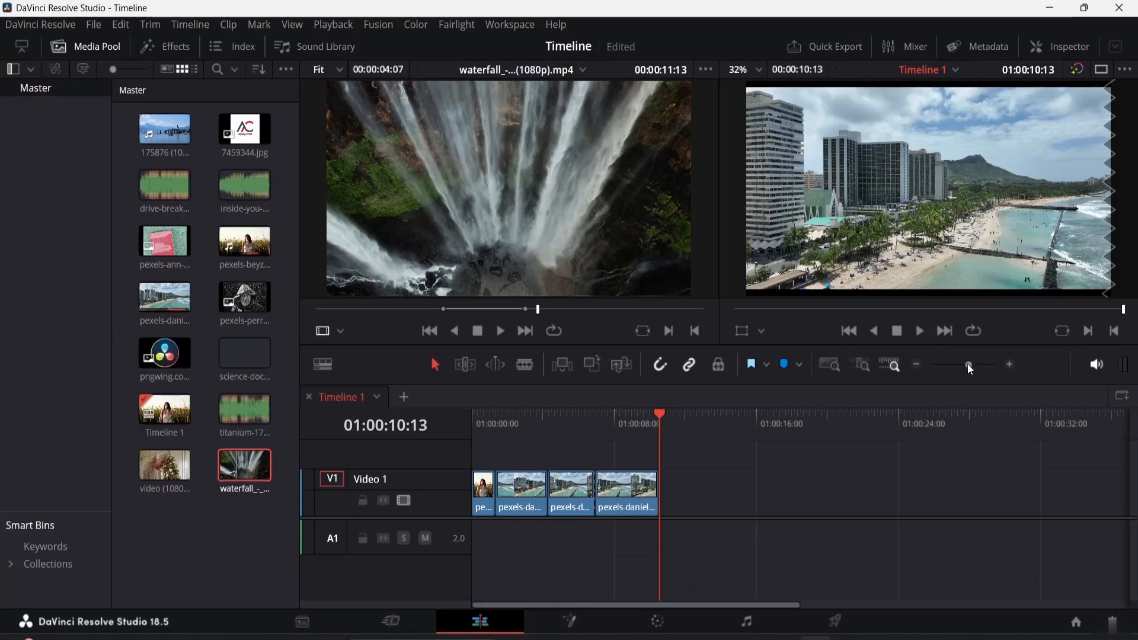
mouse_move(969, 361)
mouse_down()
mouse_move(958, 364)
mouse_move(998, 373)
mouse_move(925, 369)
mouse_move(990, 365)
mouse_up()
drag(801, 413, 350, 406)
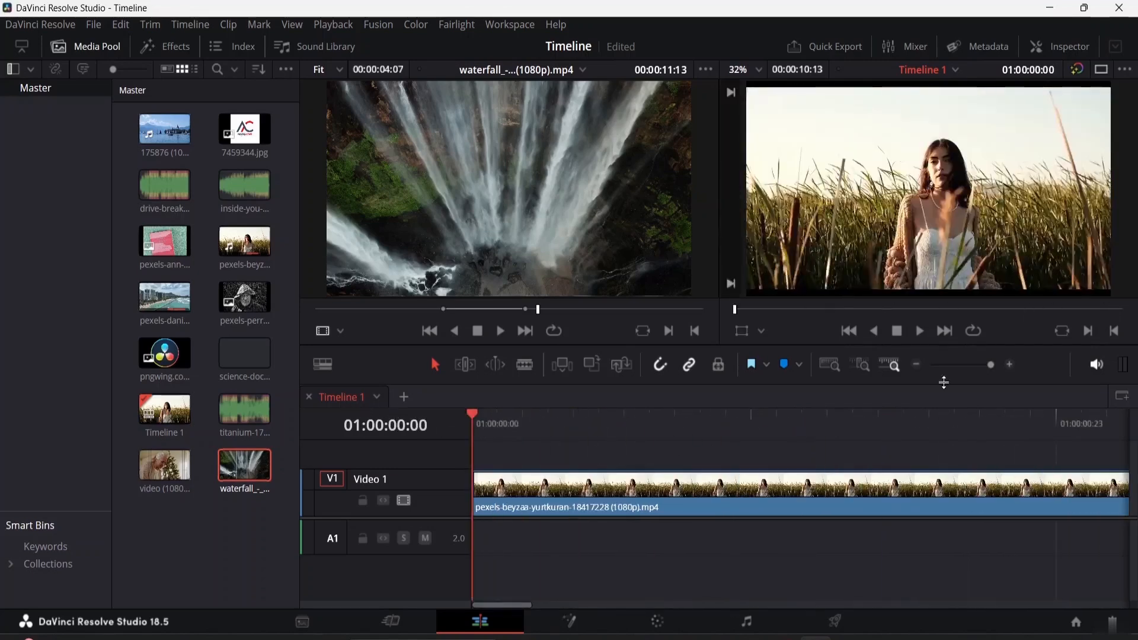
click(829, 366)
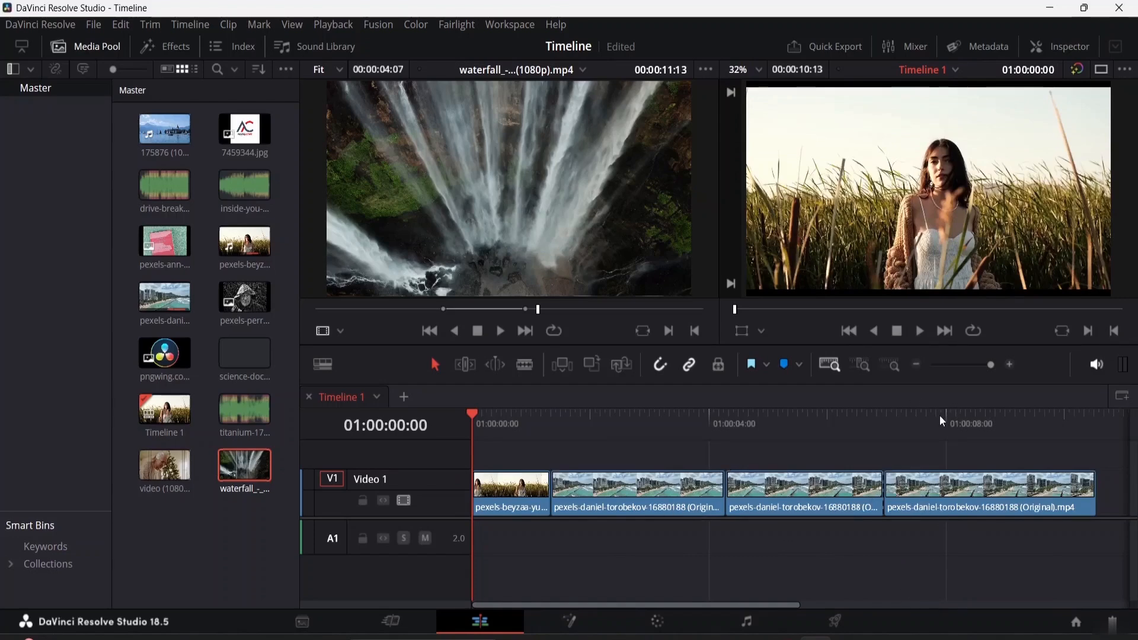
Open the monitoring volume control and return the playhead to the timeline start
click(1097, 365)
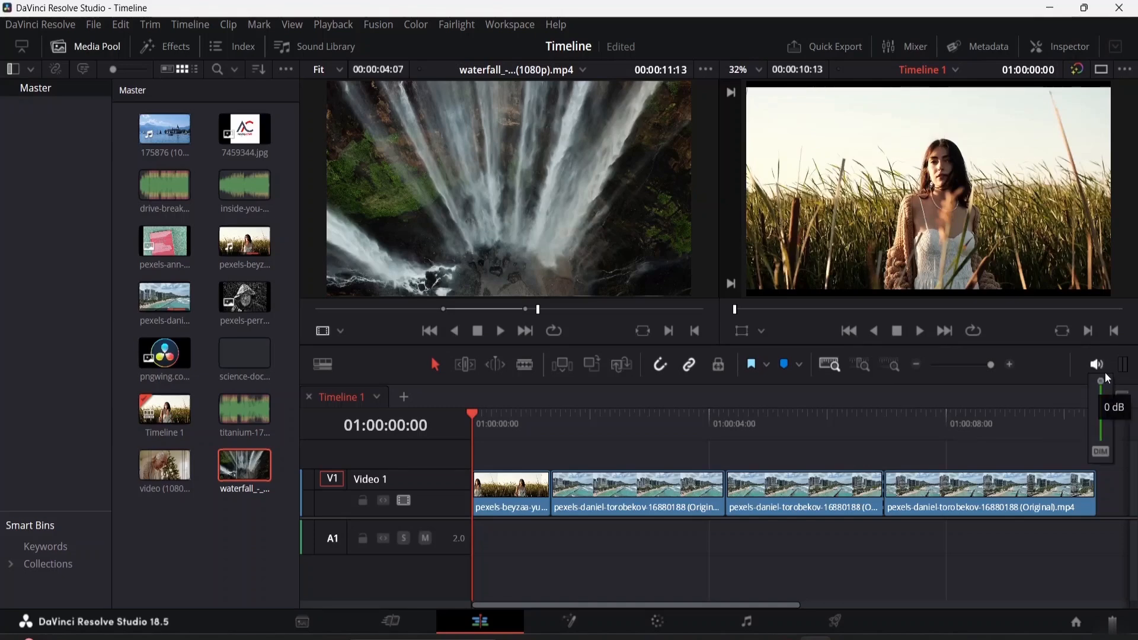
click(1121, 420)
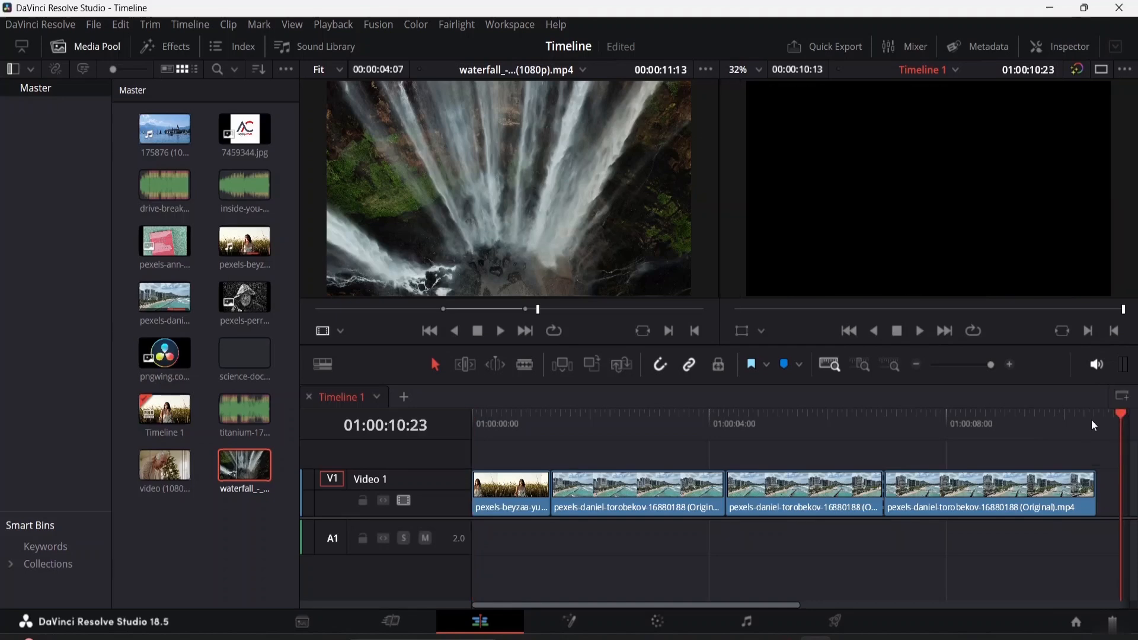
drag(1124, 421, 423, 499)
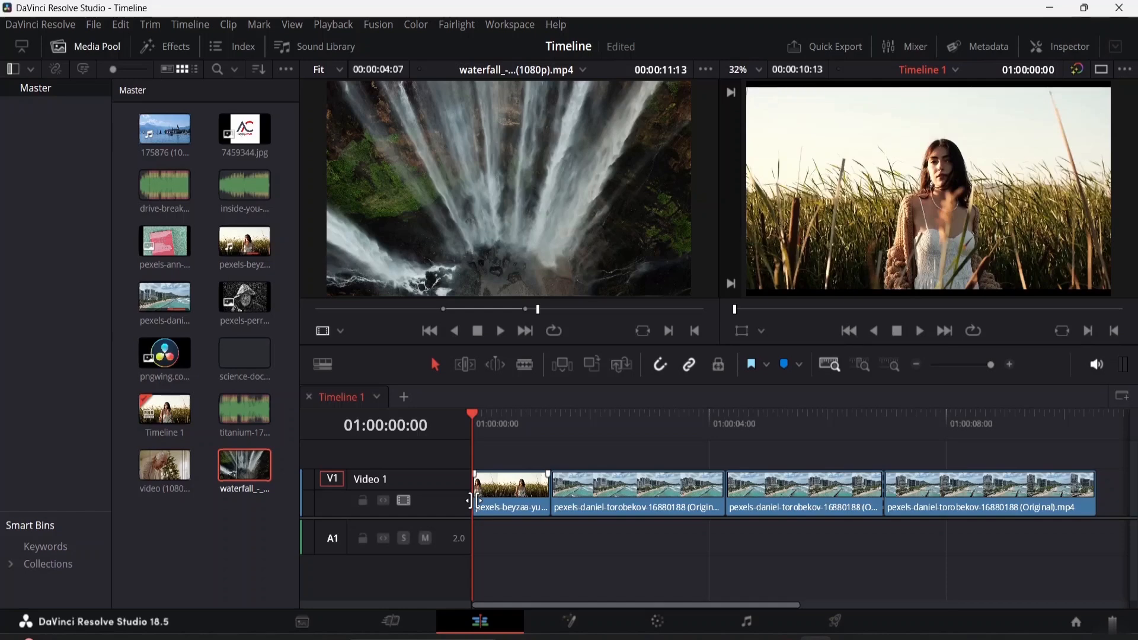
Preview the science-documentary audio clip in the source viewer and select the pexels-daniel clip in the media pool
click(257, 366)
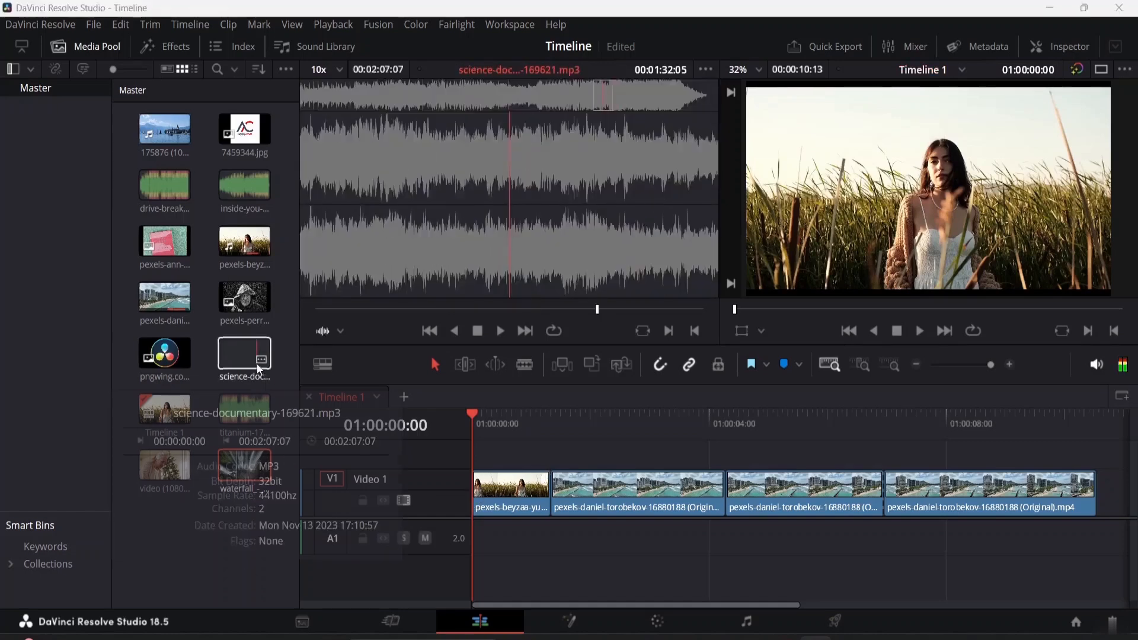
click(183, 309)
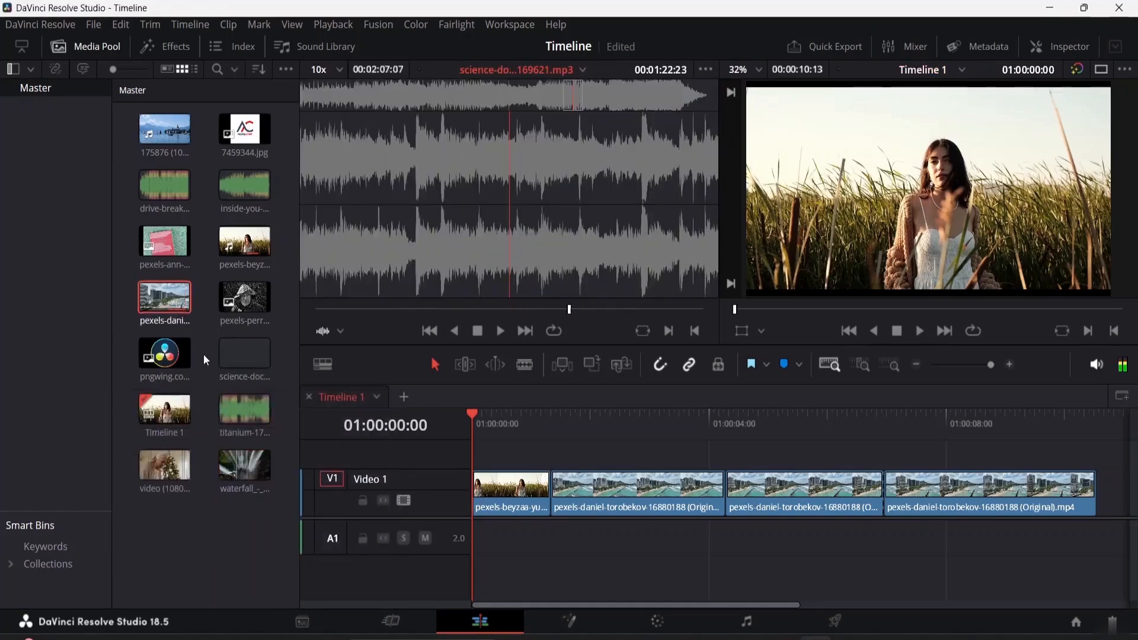